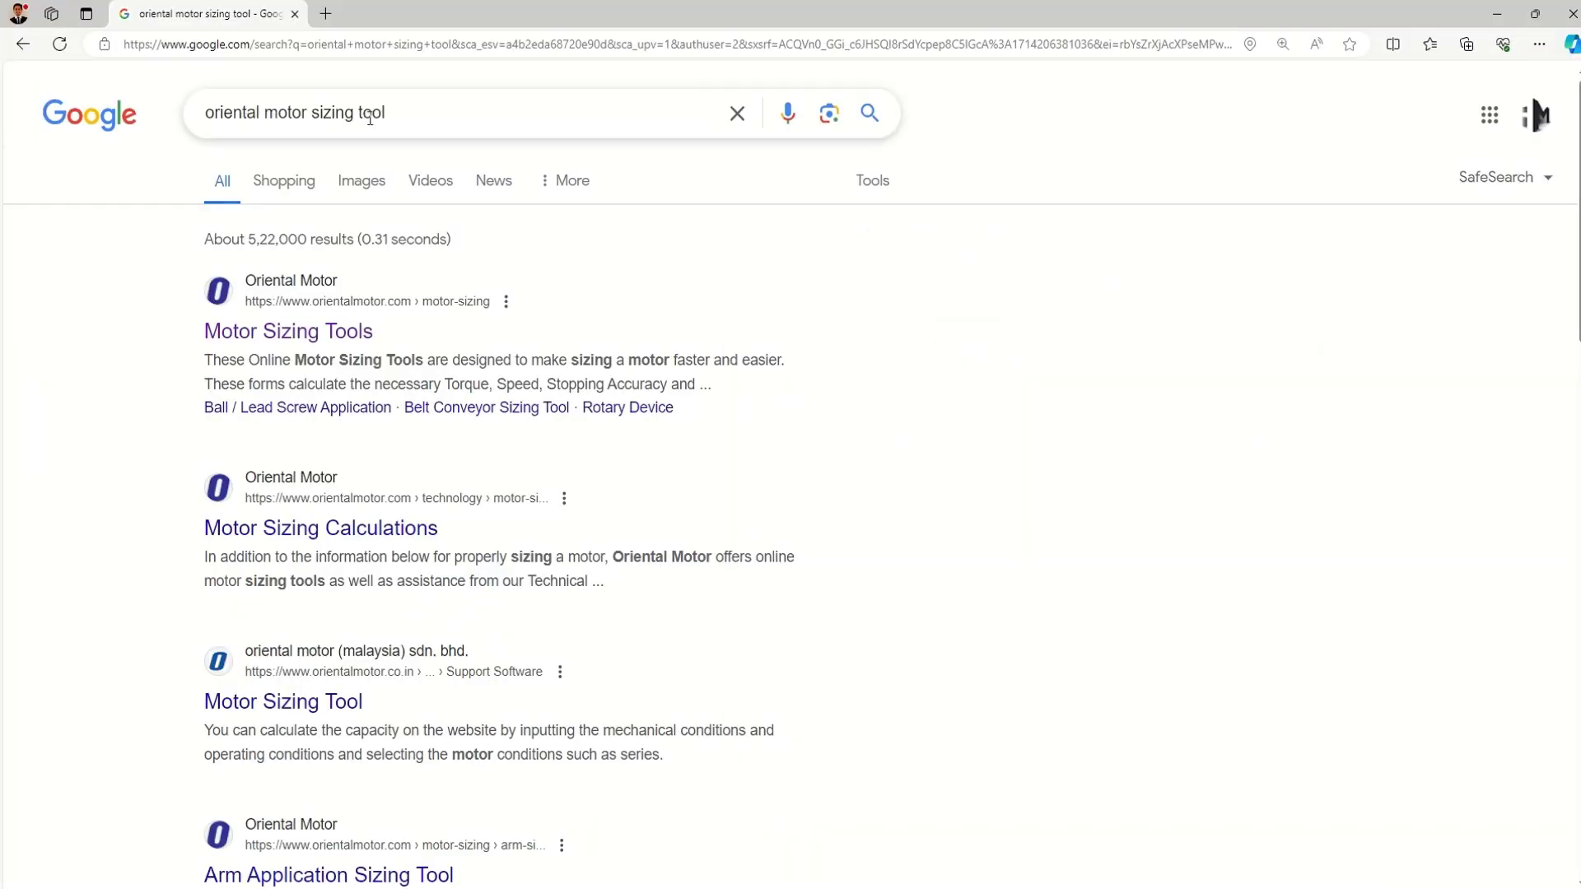
Step: Open the Oriental Motor Motor Sizing Tools search result in a new tab and switch to it
{"action": "left_click", "coordinate": [273, 339], "text": "ctrl"}
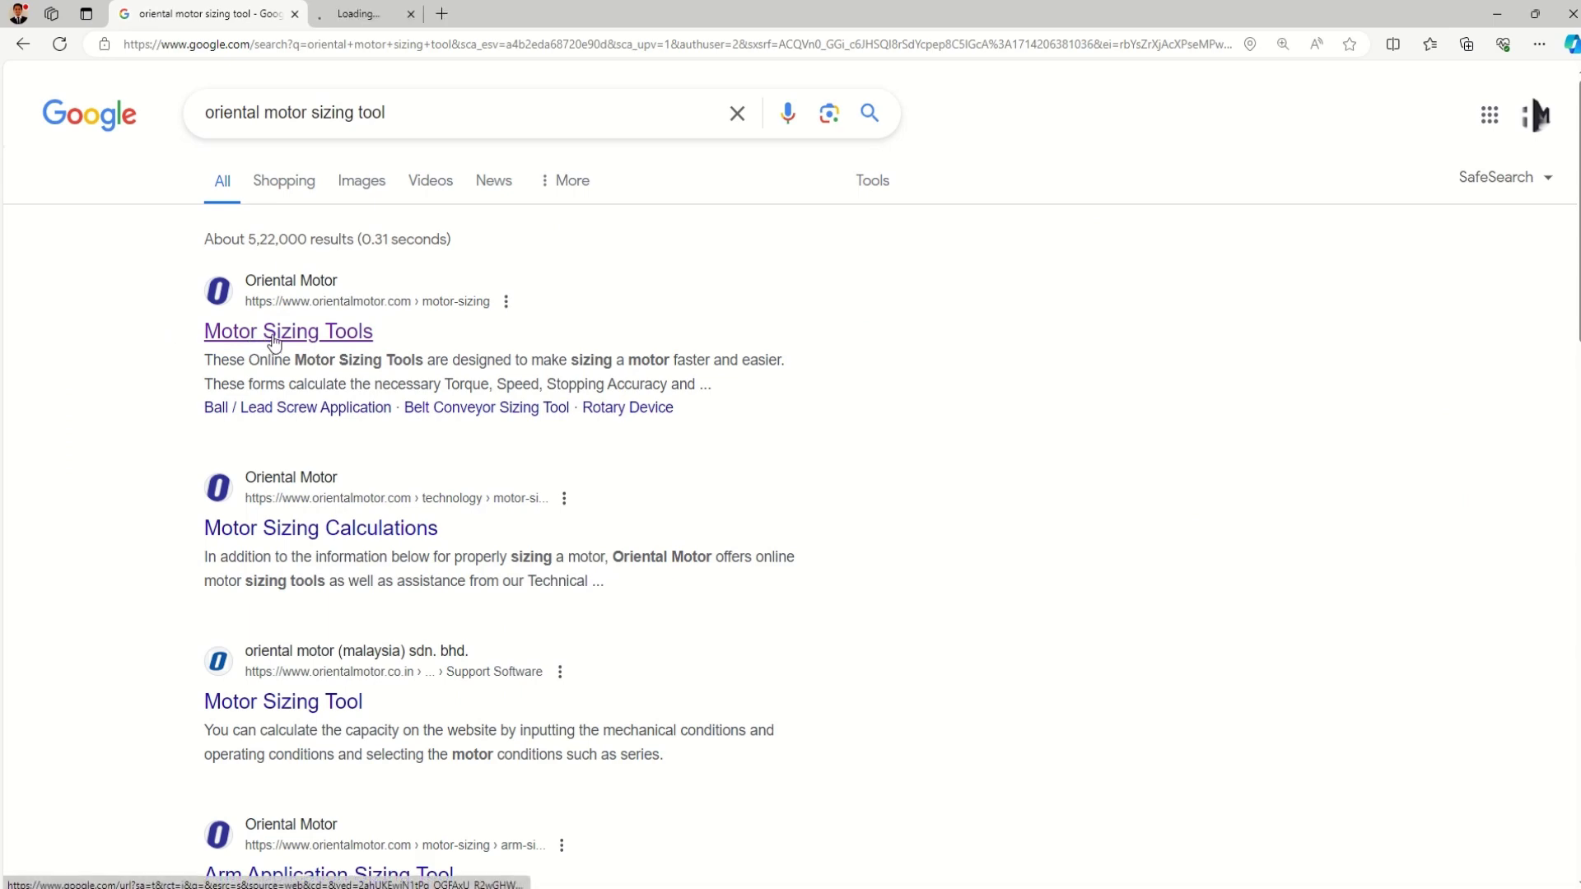
{"action": "left_click", "coordinate": [403, 13]}
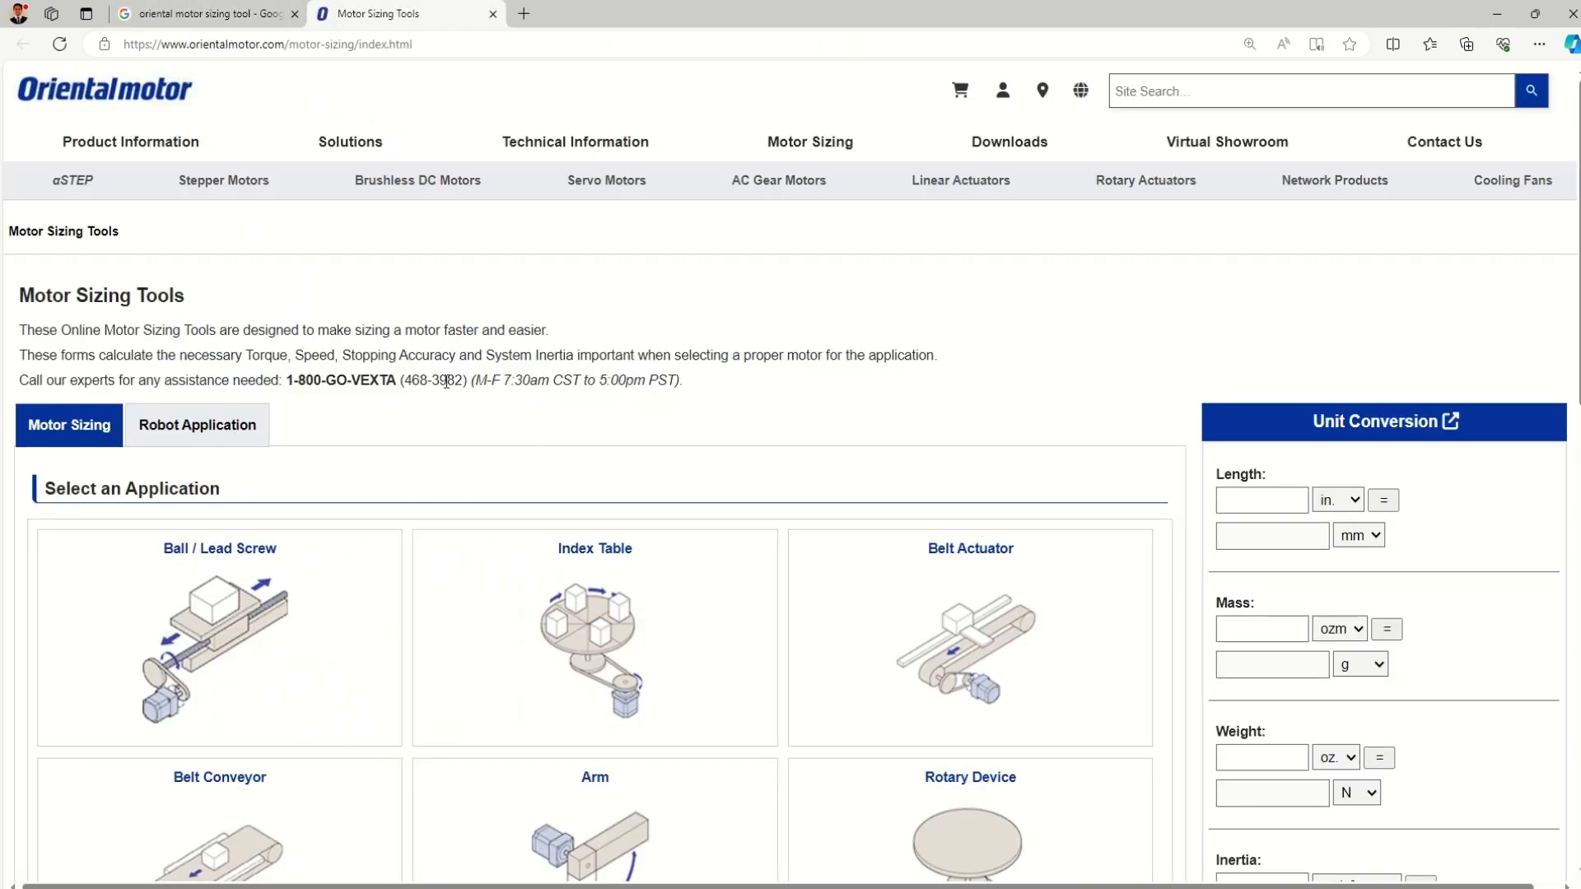
{"action": "scroll", "coordinate": [233, 367], "scroll_direction": "down", "scroll_amount": 1}
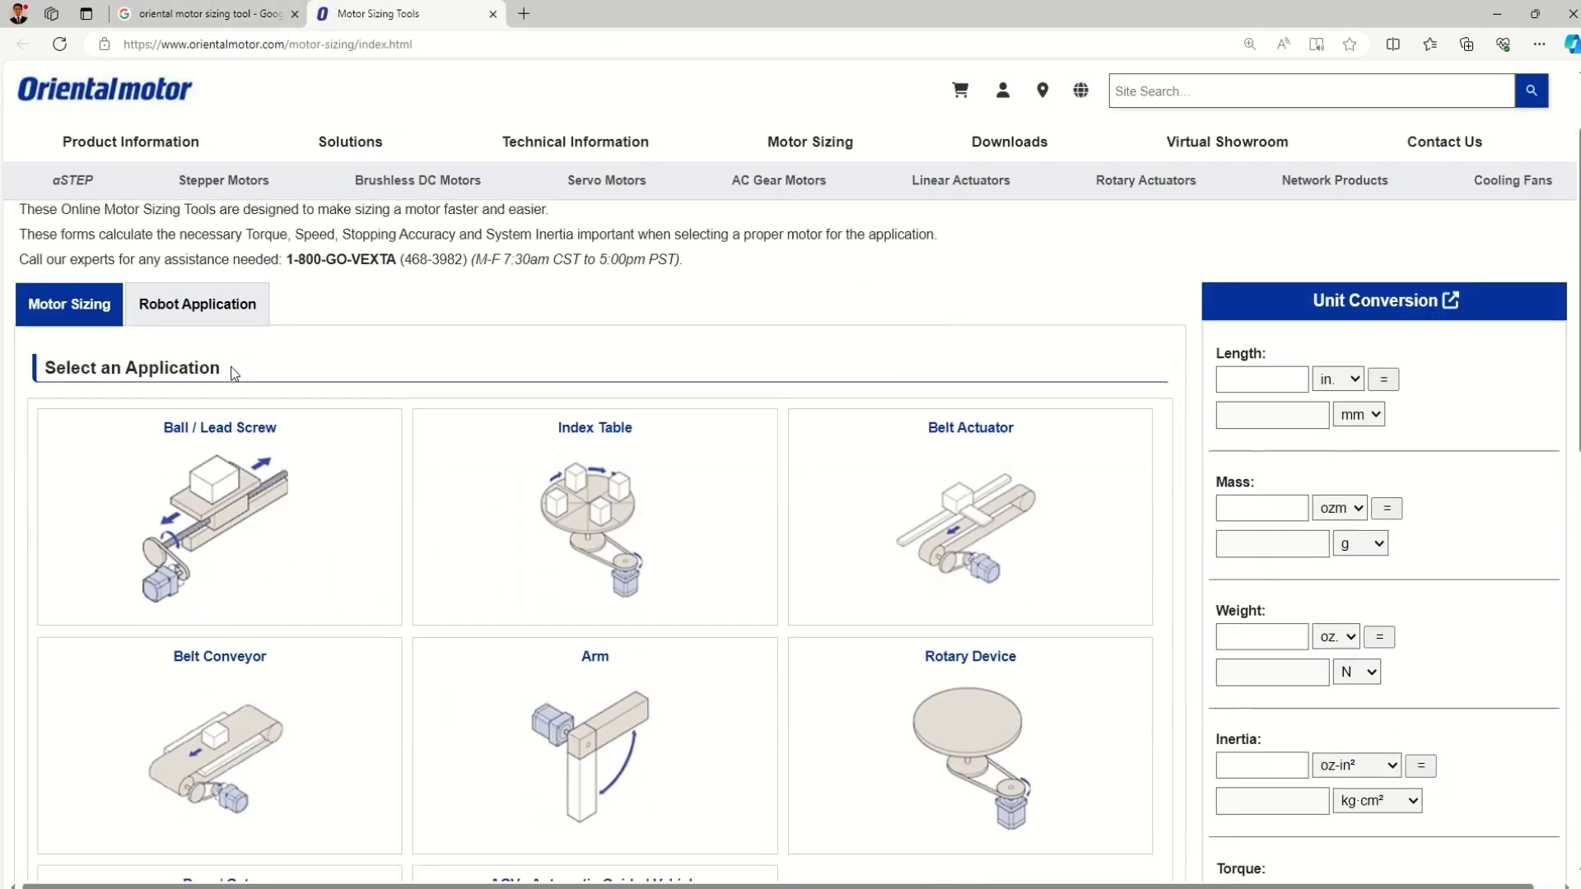
Step: Browse the Robot Application sizing options, then return to the Motor Sizing applications list
{"action": "left_click", "coordinate": [188, 306]}
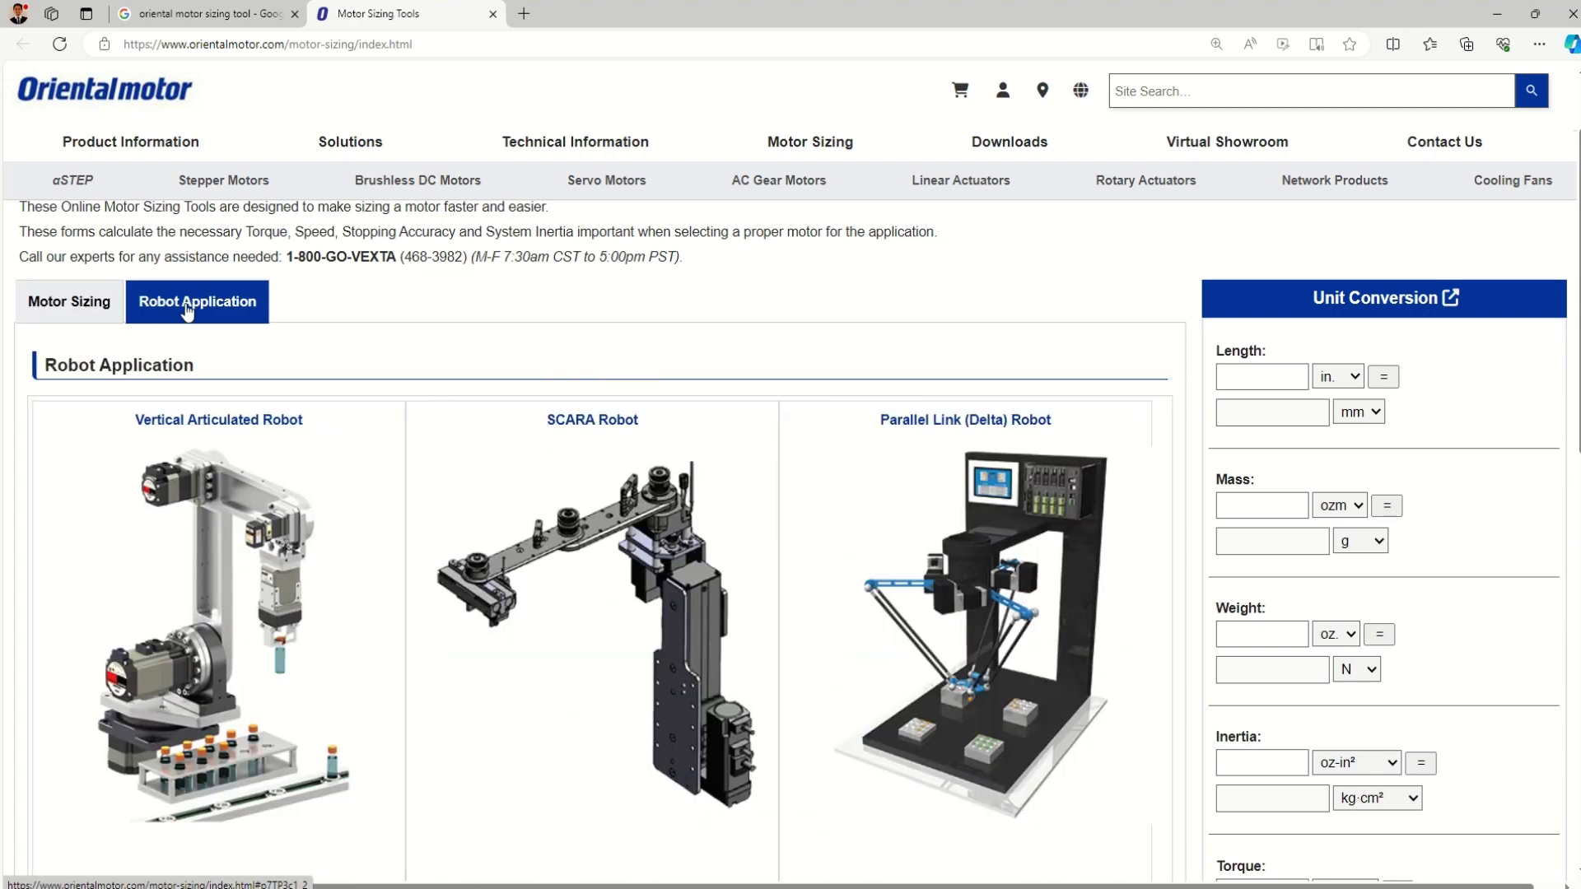
{"action": "scroll", "coordinate": [453, 486], "scroll_direction": "down", "scroll_amount": 1}
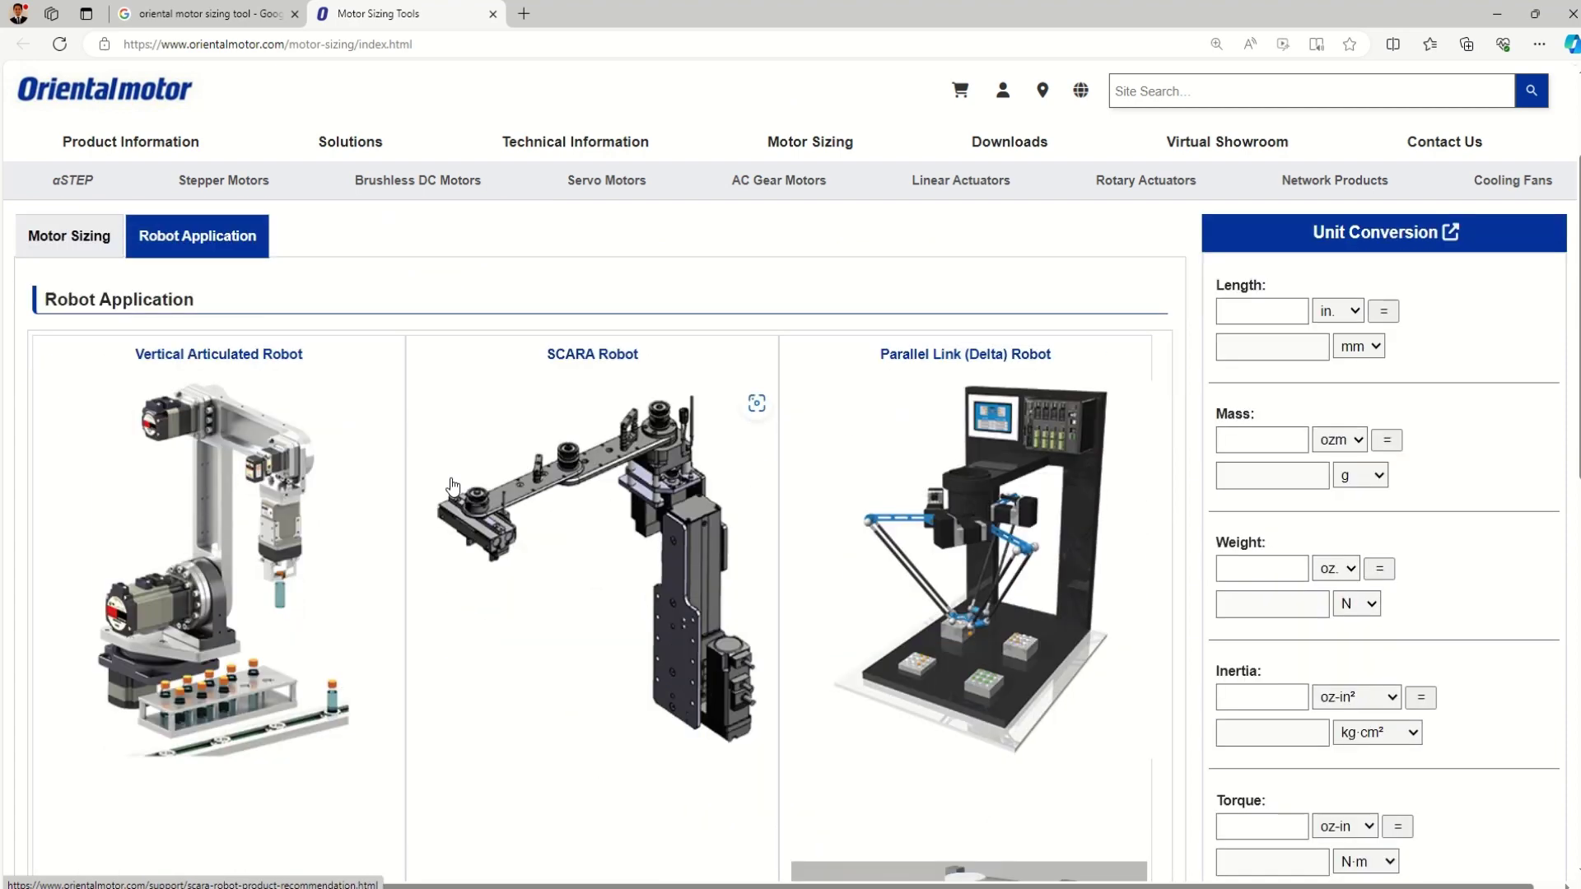
{"action": "scroll", "coordinate": [451, 486], "scroll_direction": "down", "scroll_amount": 4}
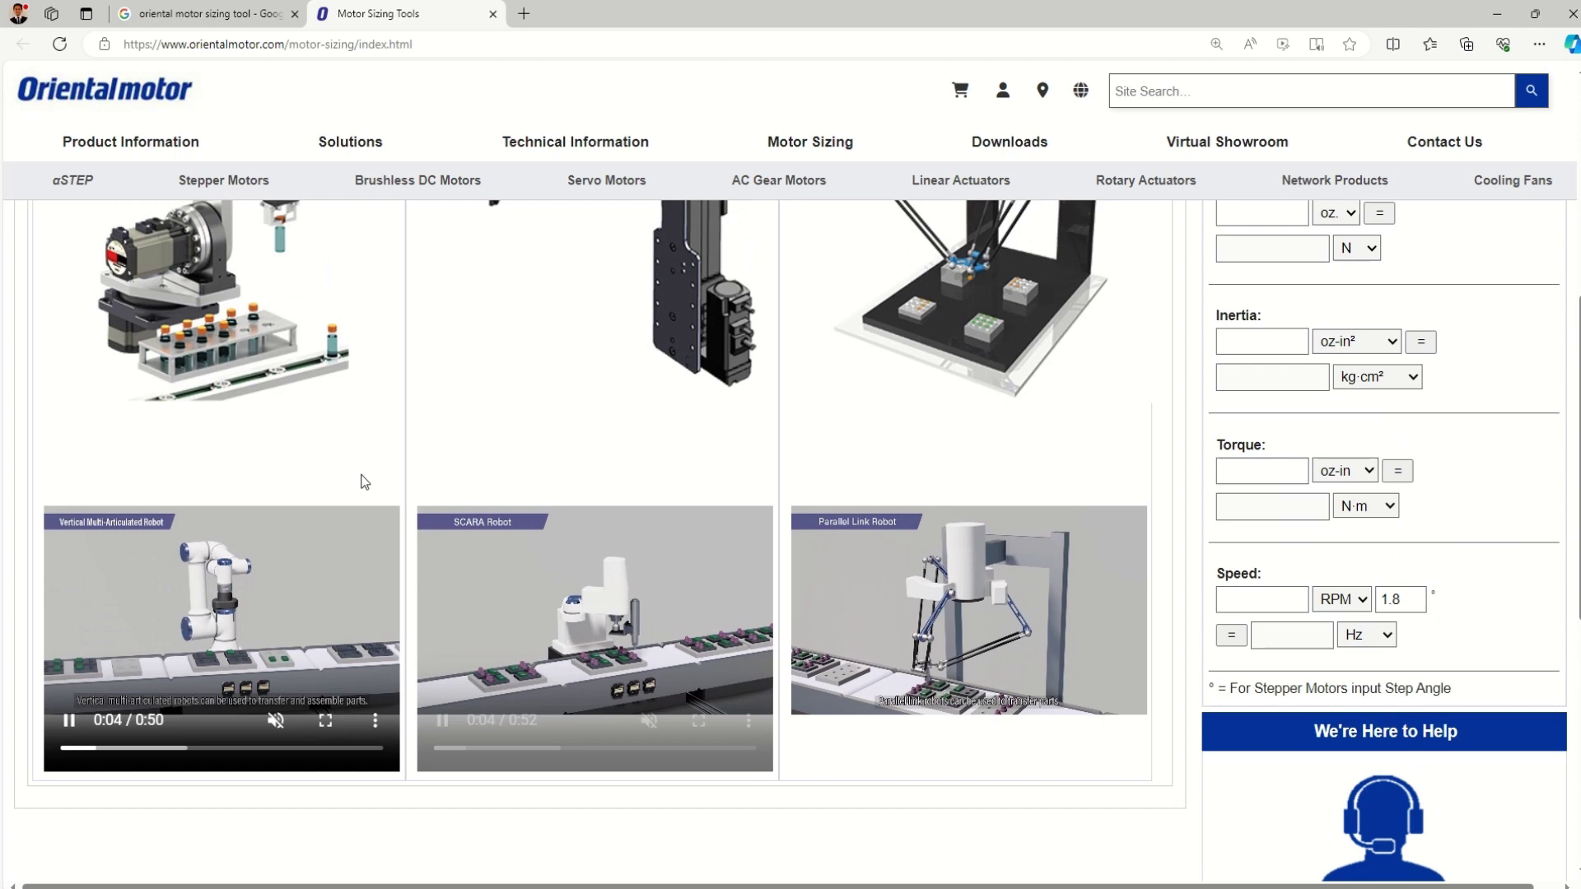
{"action": "scroll", "coordinate": [364, 482], "scroll_direction": "up", "scroll_amount": 5}
{"action": "left_click", "coordinate": [71, 303]}
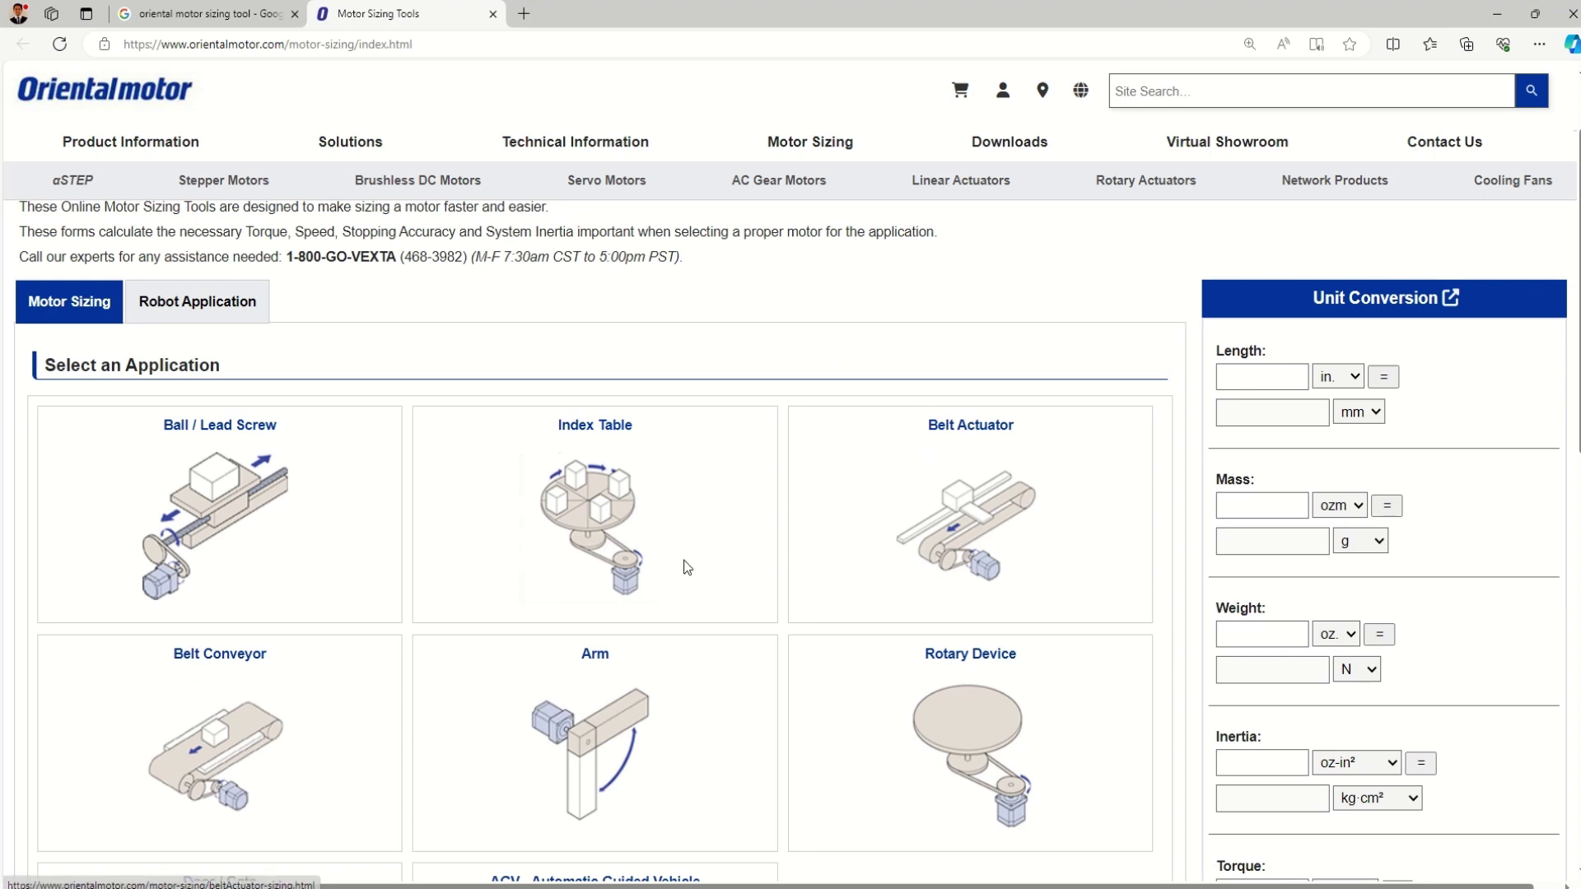
{"action": "scroll", "coordinate": [618, 544], "scroll_direction": "down", "scroll_amount": 3}
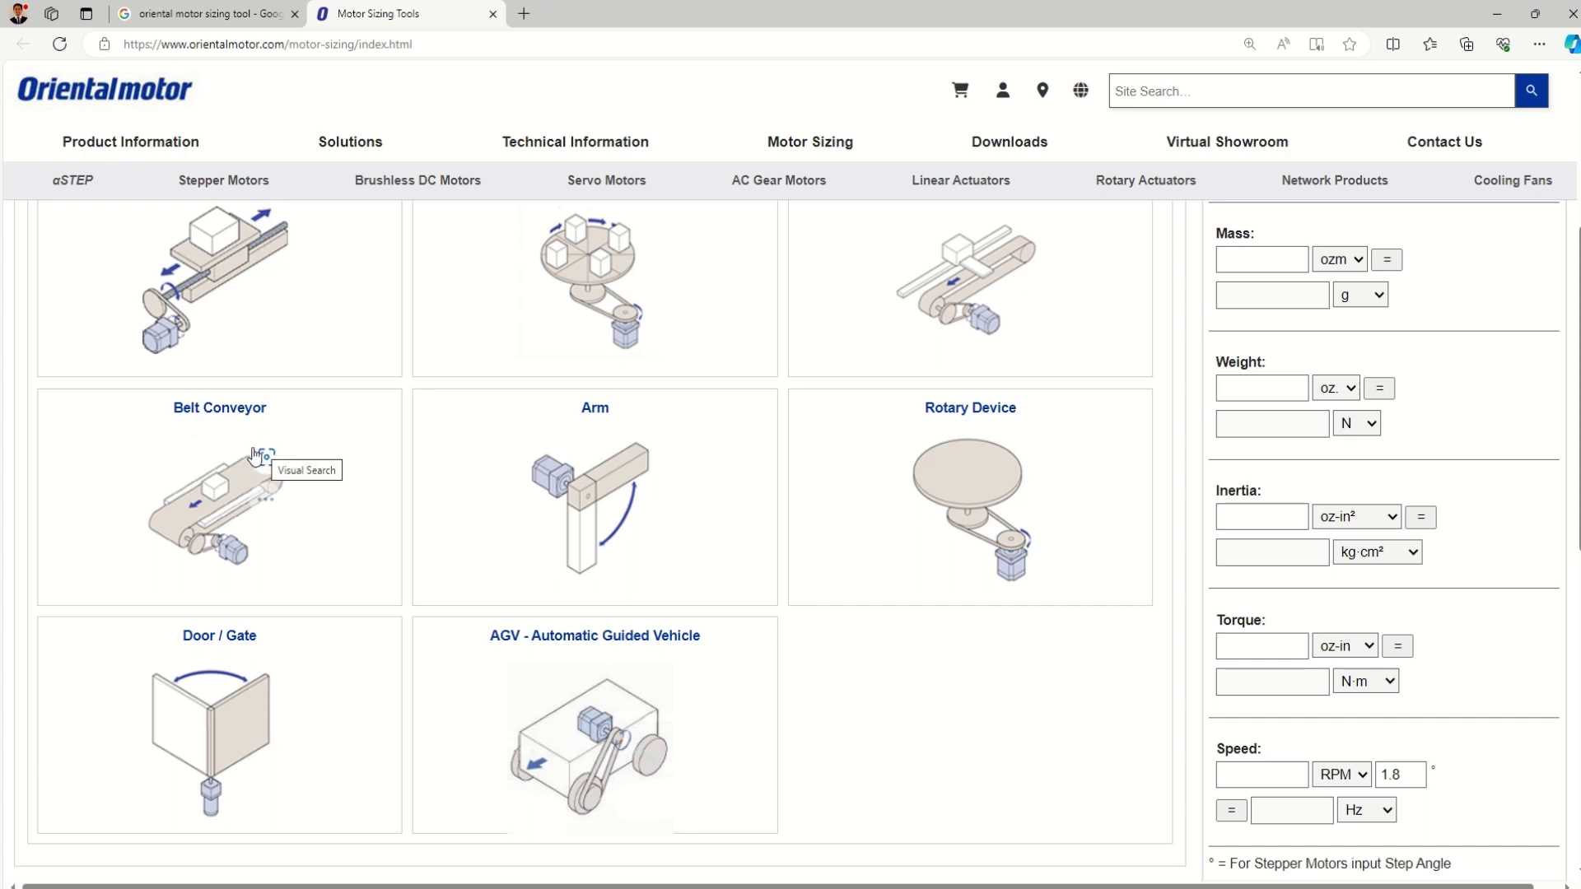
Step: Open the Belt Conveyor sizing tool and select Metric units
{"action": "left_click", "coordinate": [224, 410]}
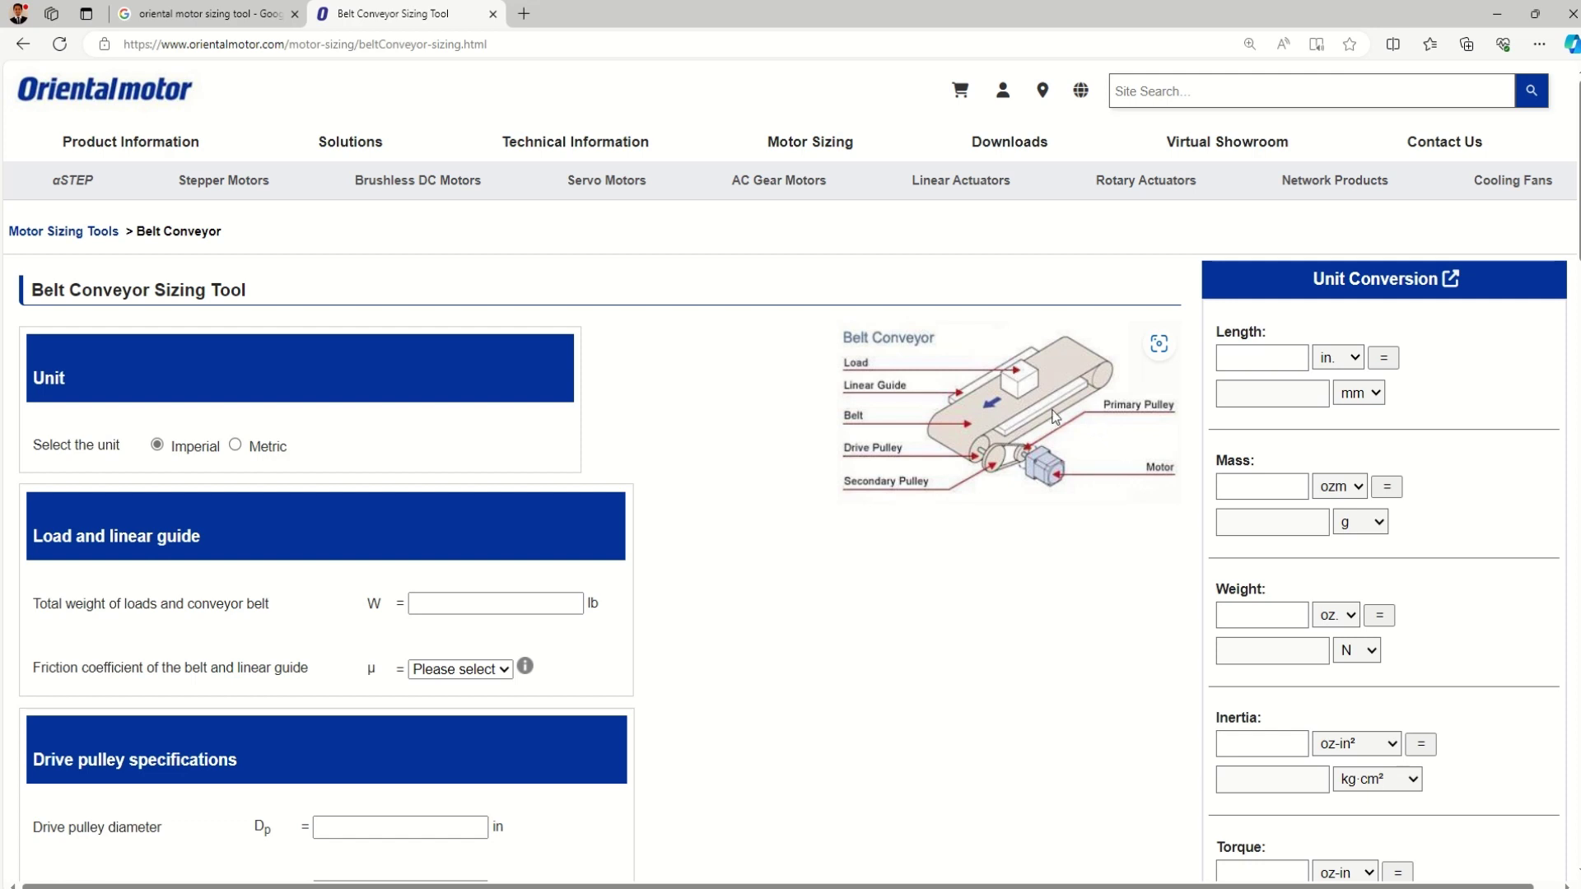
{"action": "left_click", "coordinate": [285, 449]}
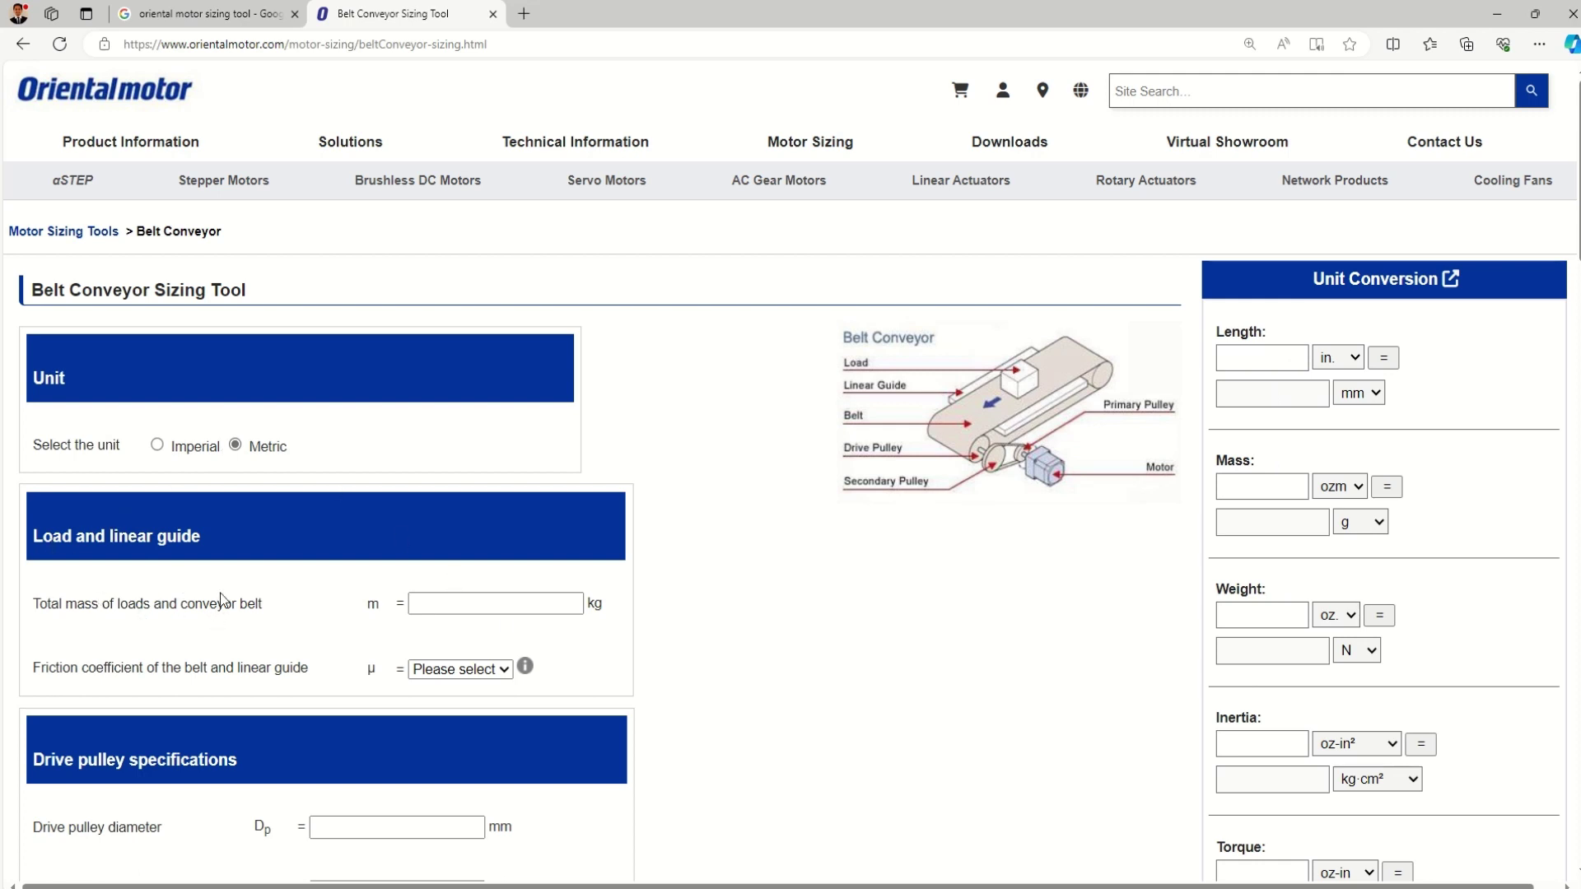
Step: Enter 100 kg as the total mass of loads and belt, checking the friction coefficient table
{"action": "left_click", "coordinate": [435, 605]}
{"action": "type", "text": "100"}
{"action": "mouse_move", "coordinate": [527, 667]}
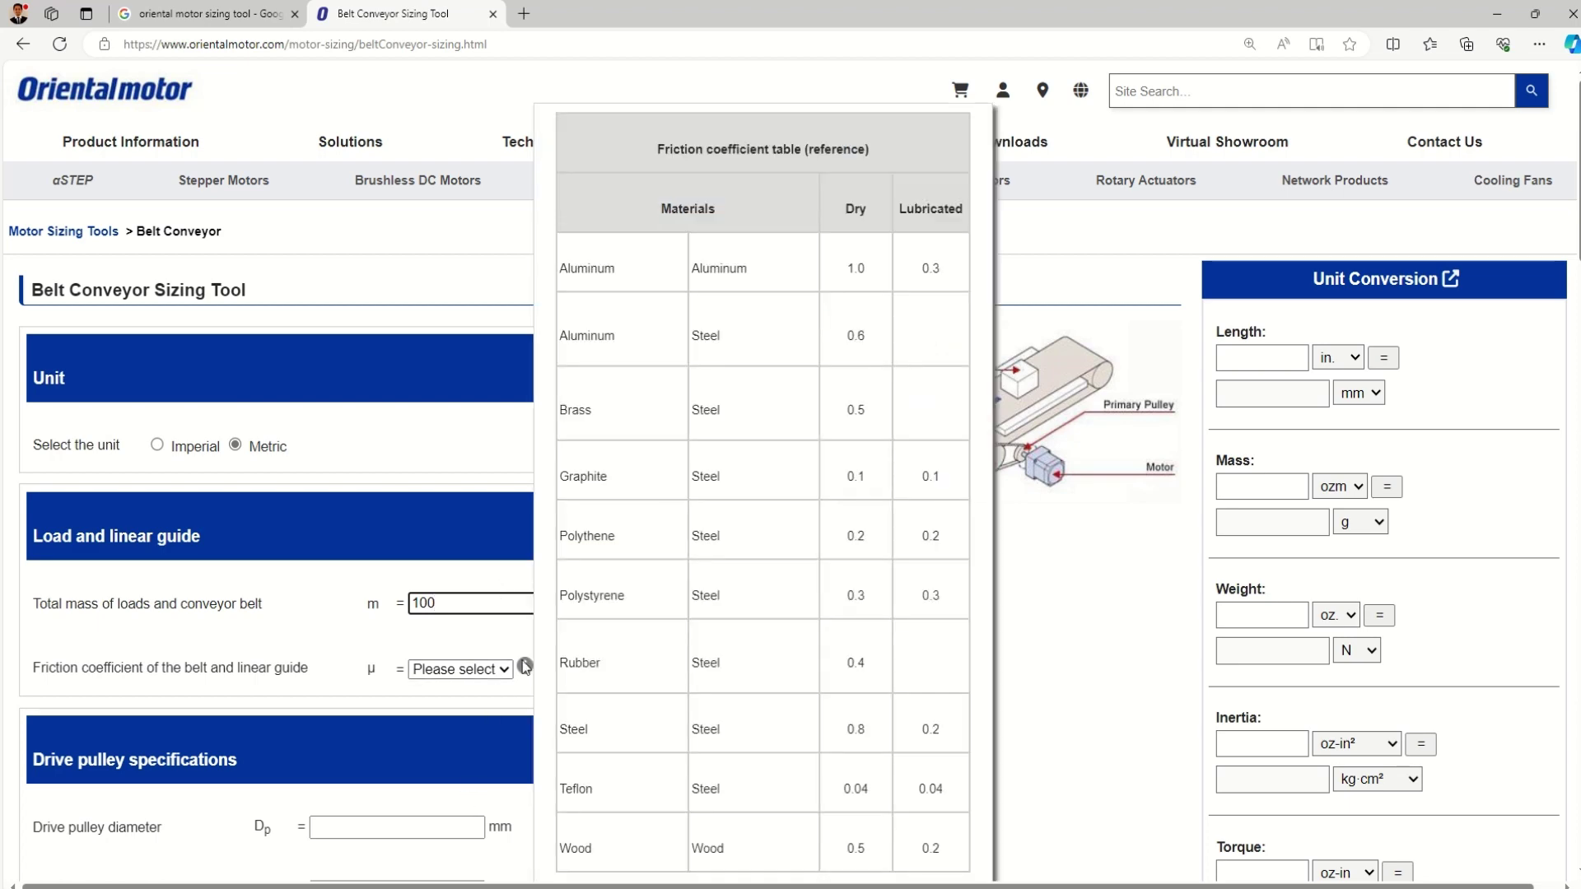
{"action": "scroll", "coordinate": [629, 624], "scroll_direction": "down", "scroll_amount": 3}
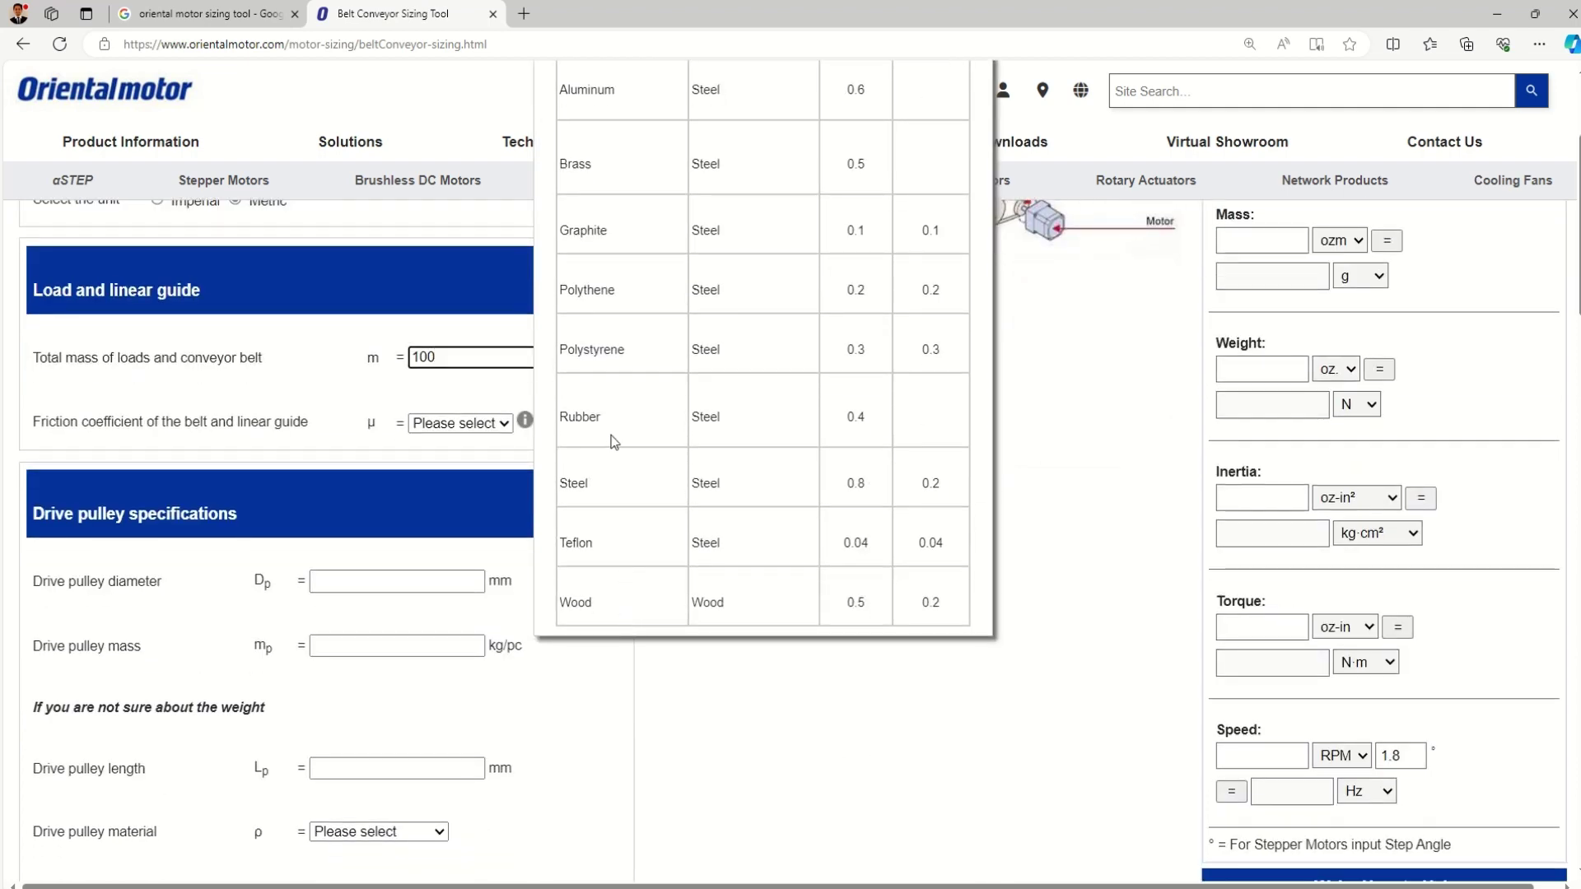
{"action": "scroll", "coordinate": [610, 442], "scroll_direction": "up", "scroll_amount": 3}
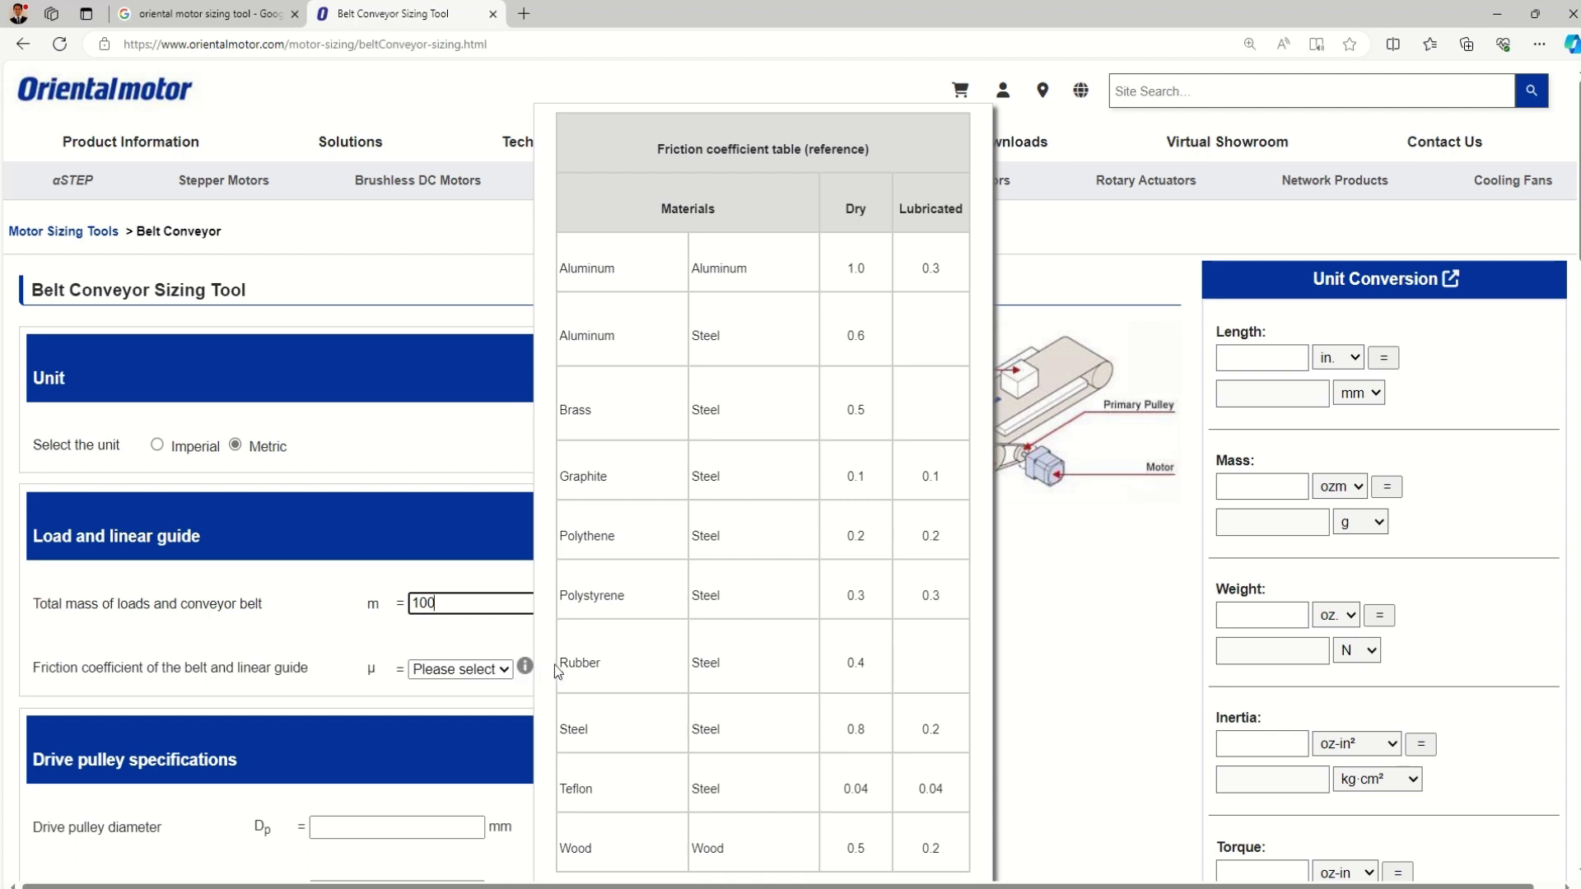
Step: Set the friction coefficient to 0.5
{"action": "left_click", "coordinate": [504, 670]}
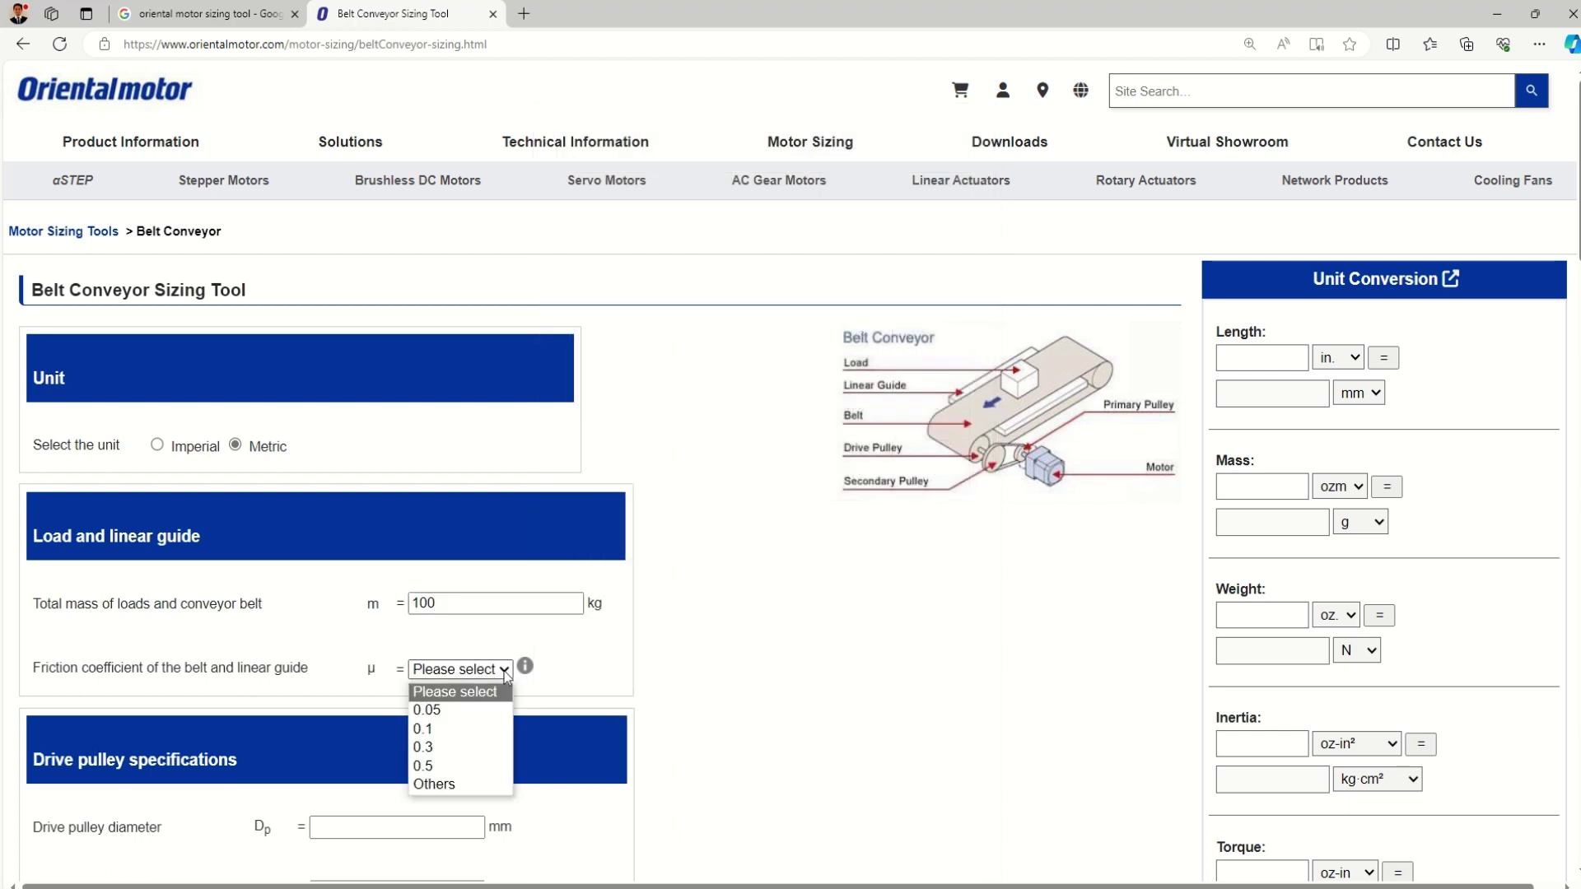
{"action": "left_click", "coordinate": [439, 764]}
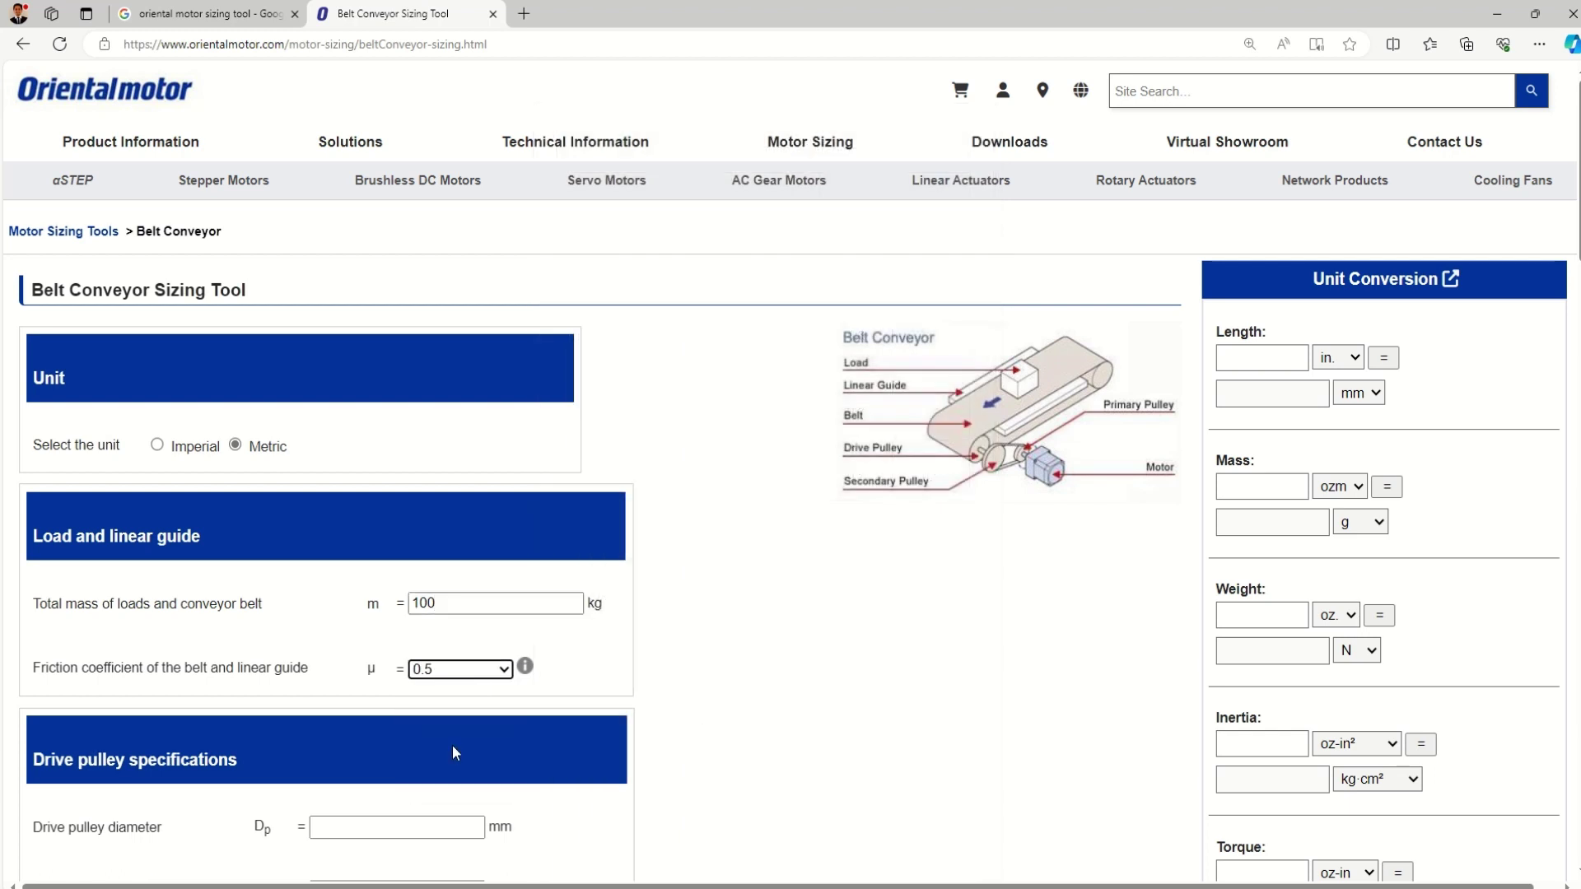
{"action": "scroll", "coordinate": [436, 658], "scroll_direction": "down", "scroll_amount": 3}
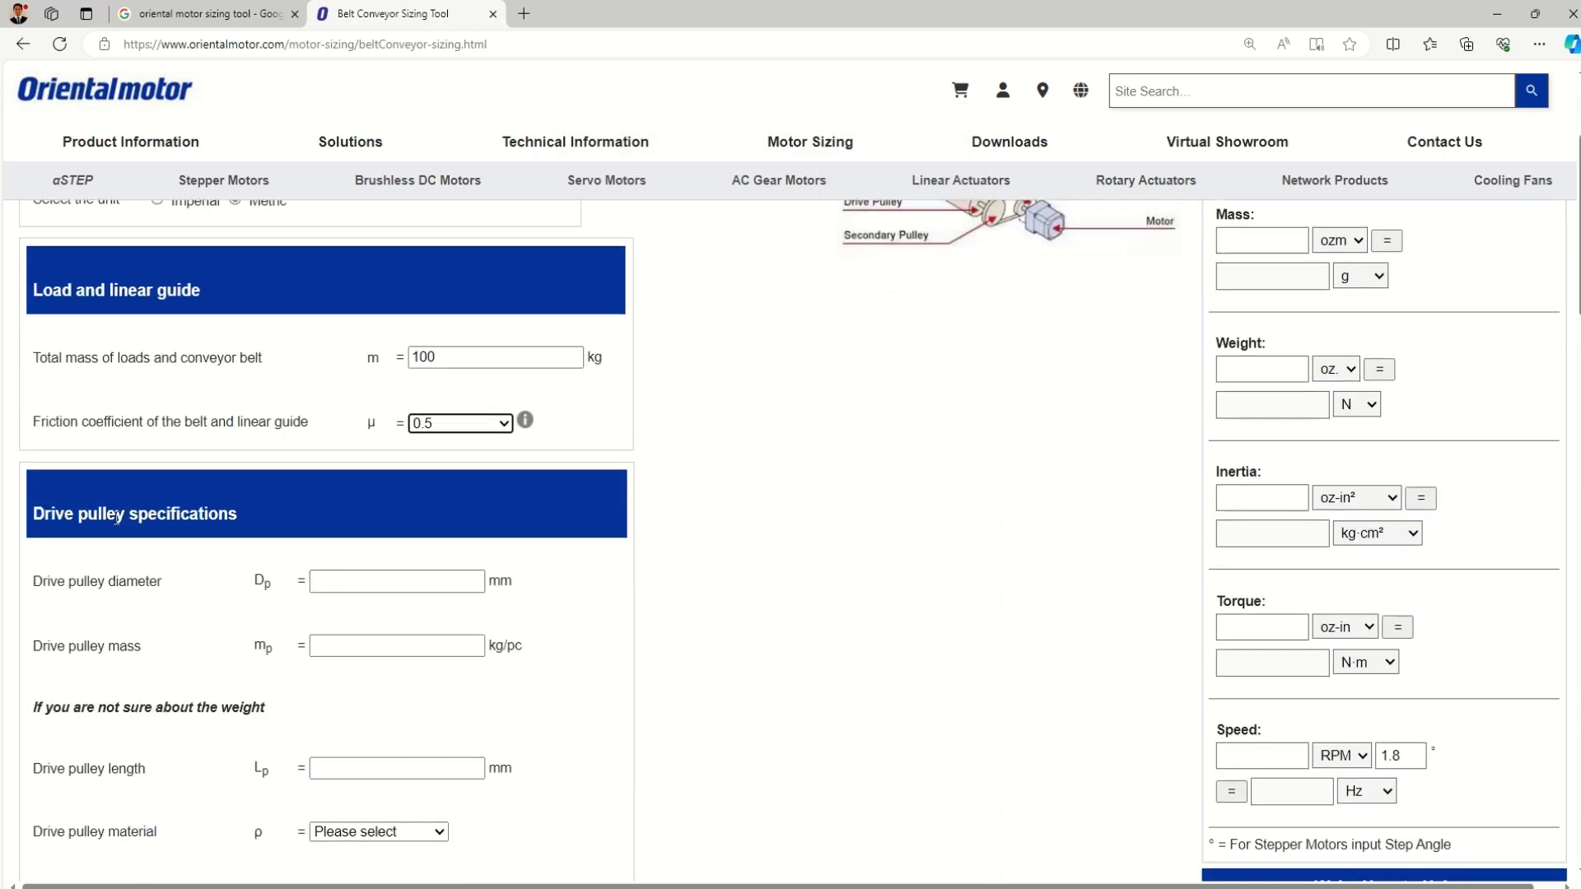
{"action": "scroll", "coordinate": [239, 535], "scroll_direction": "down", "scroll_amount": 2}
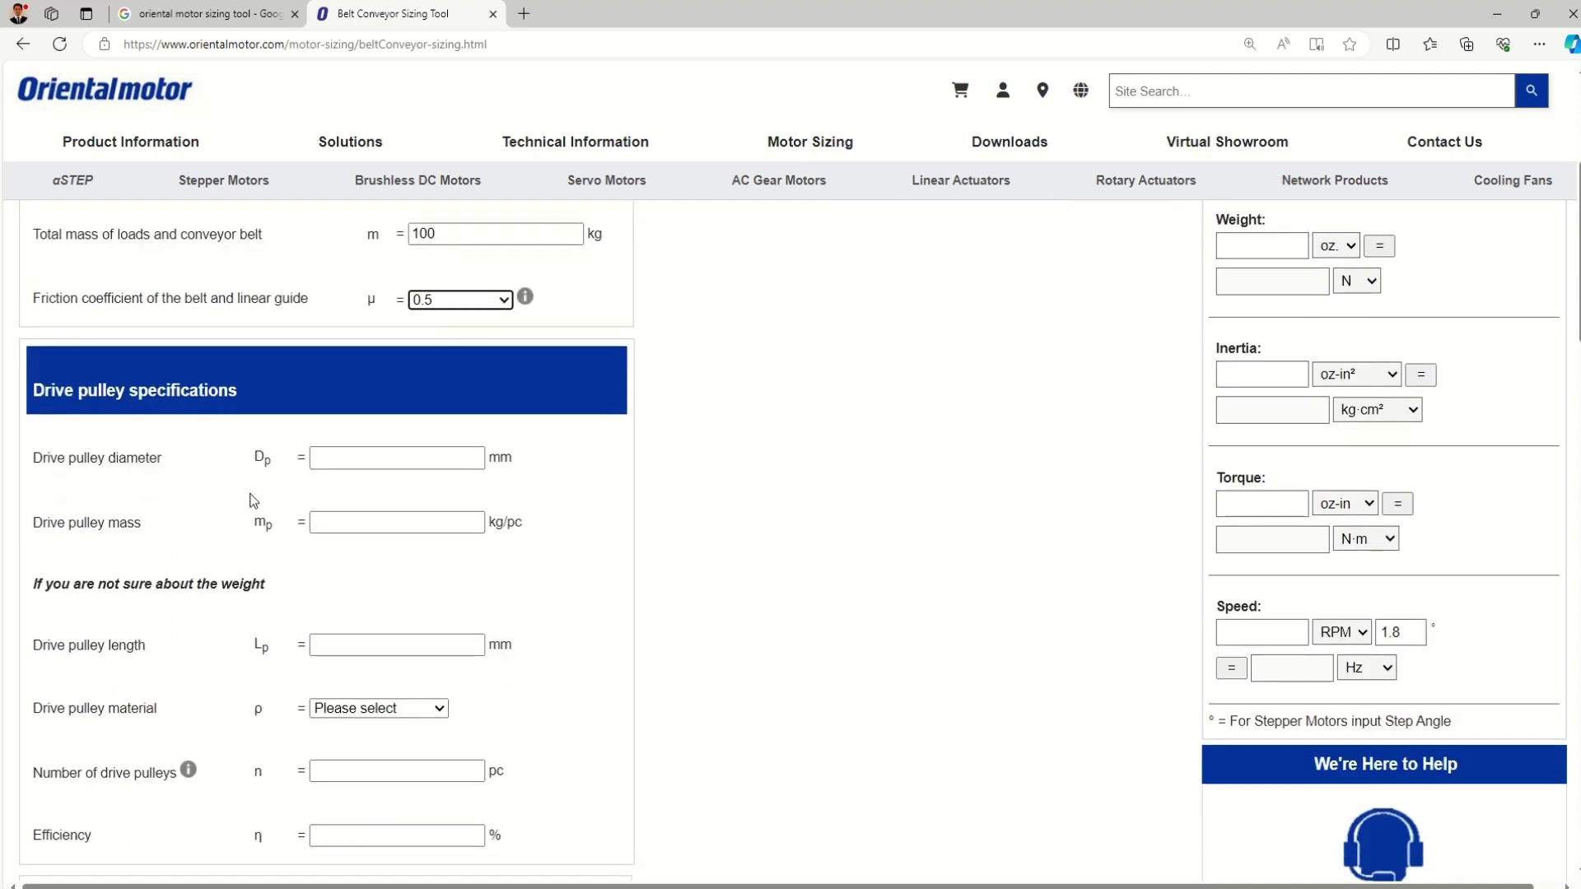
Step: Set the drive pulley diameter to 150 and the drive pulley mass to 0.75
{"action": "left_click", "coordinate": [377, 466]}
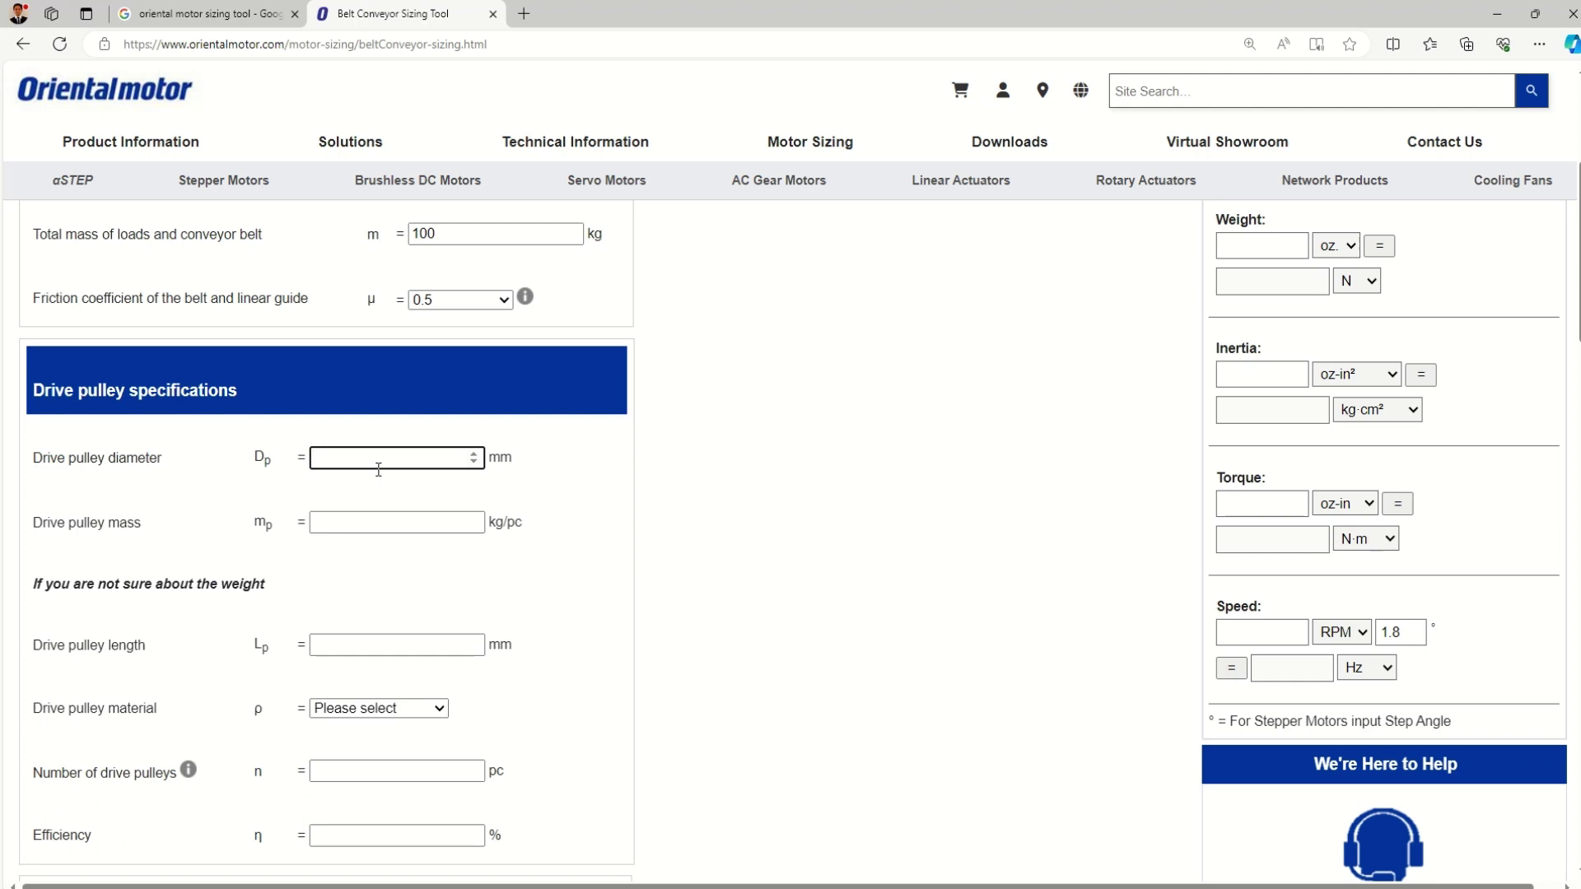
{"action": "type", "text": "150"}
{"action": "left_click", "coordinate": [363, 521]}
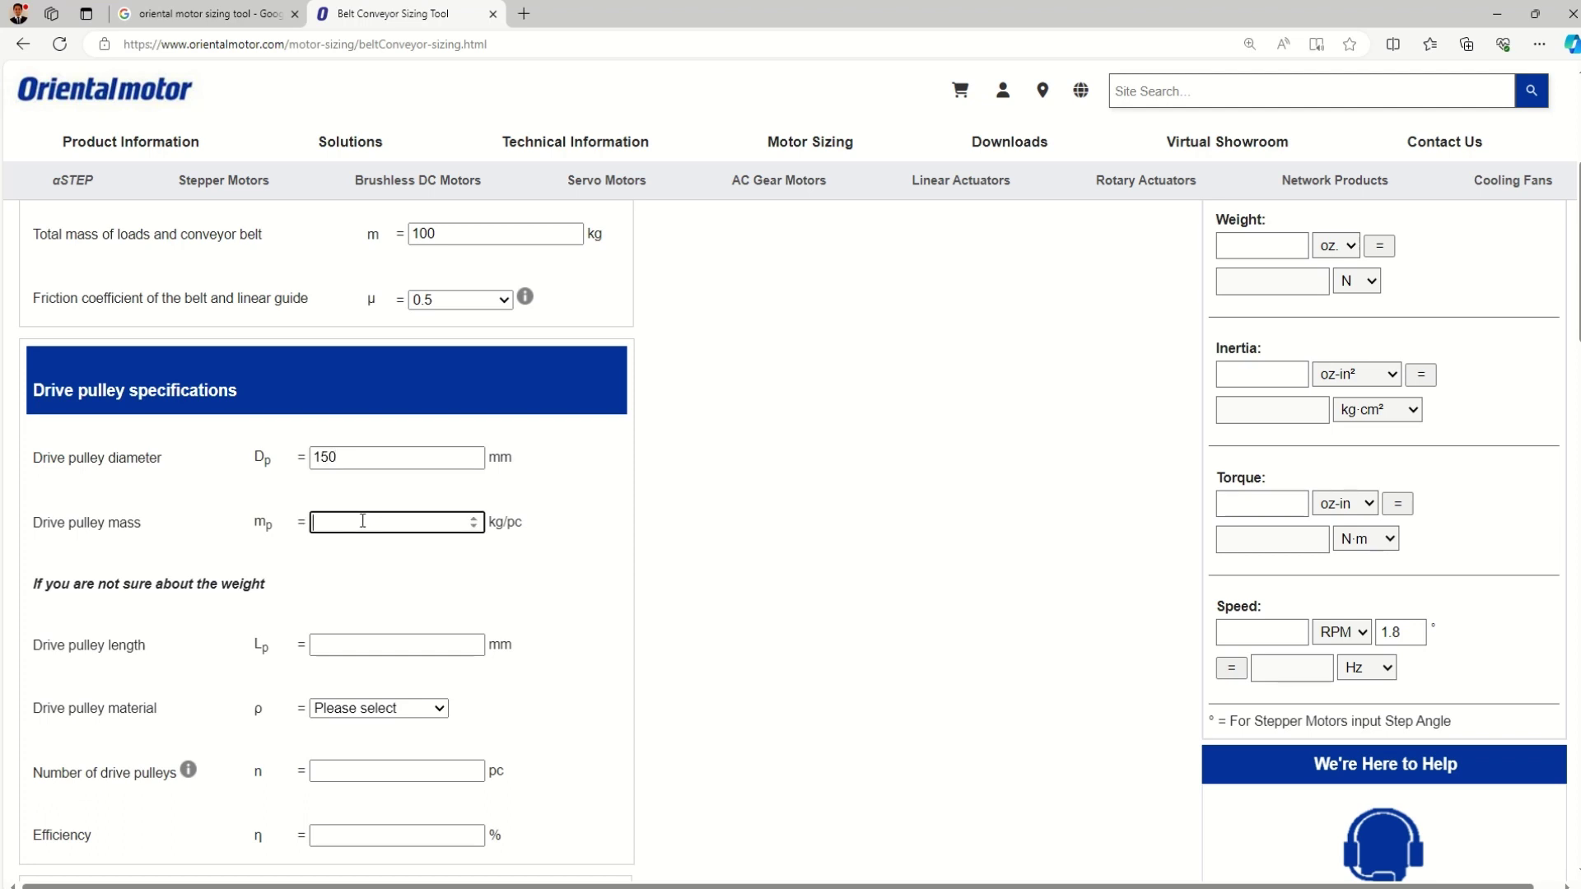
{"action": "type", "text": "0.75"}
{"action": "left_click", "coordinate": [392, 631]}
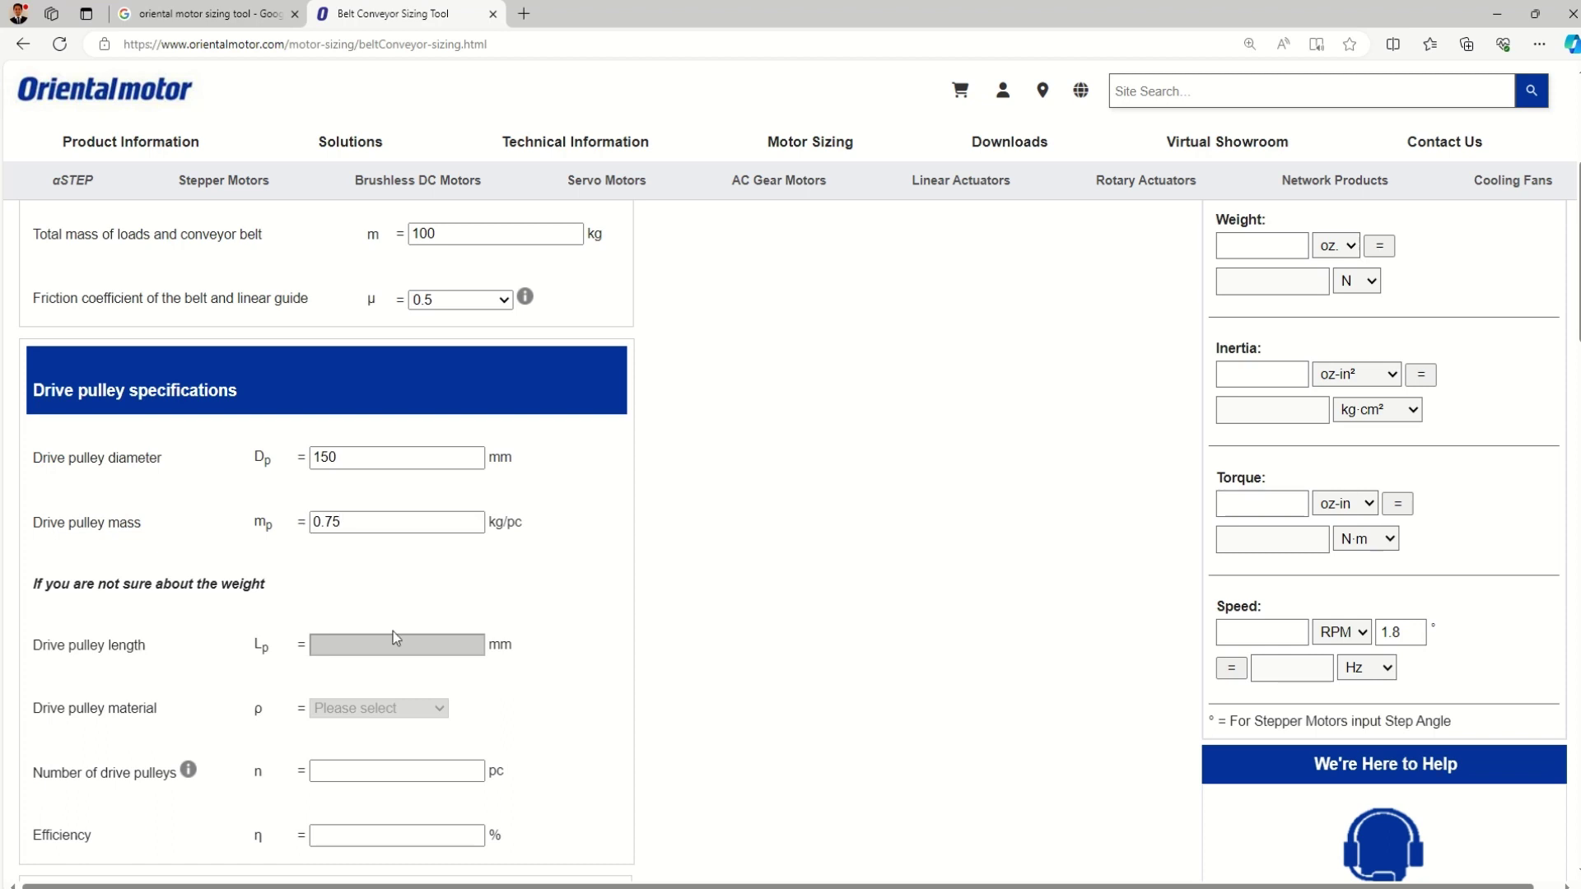
{"action": "scroll", "coordinate": [385, 541], "scroll_direction": "down", "scroll_amount": 3}
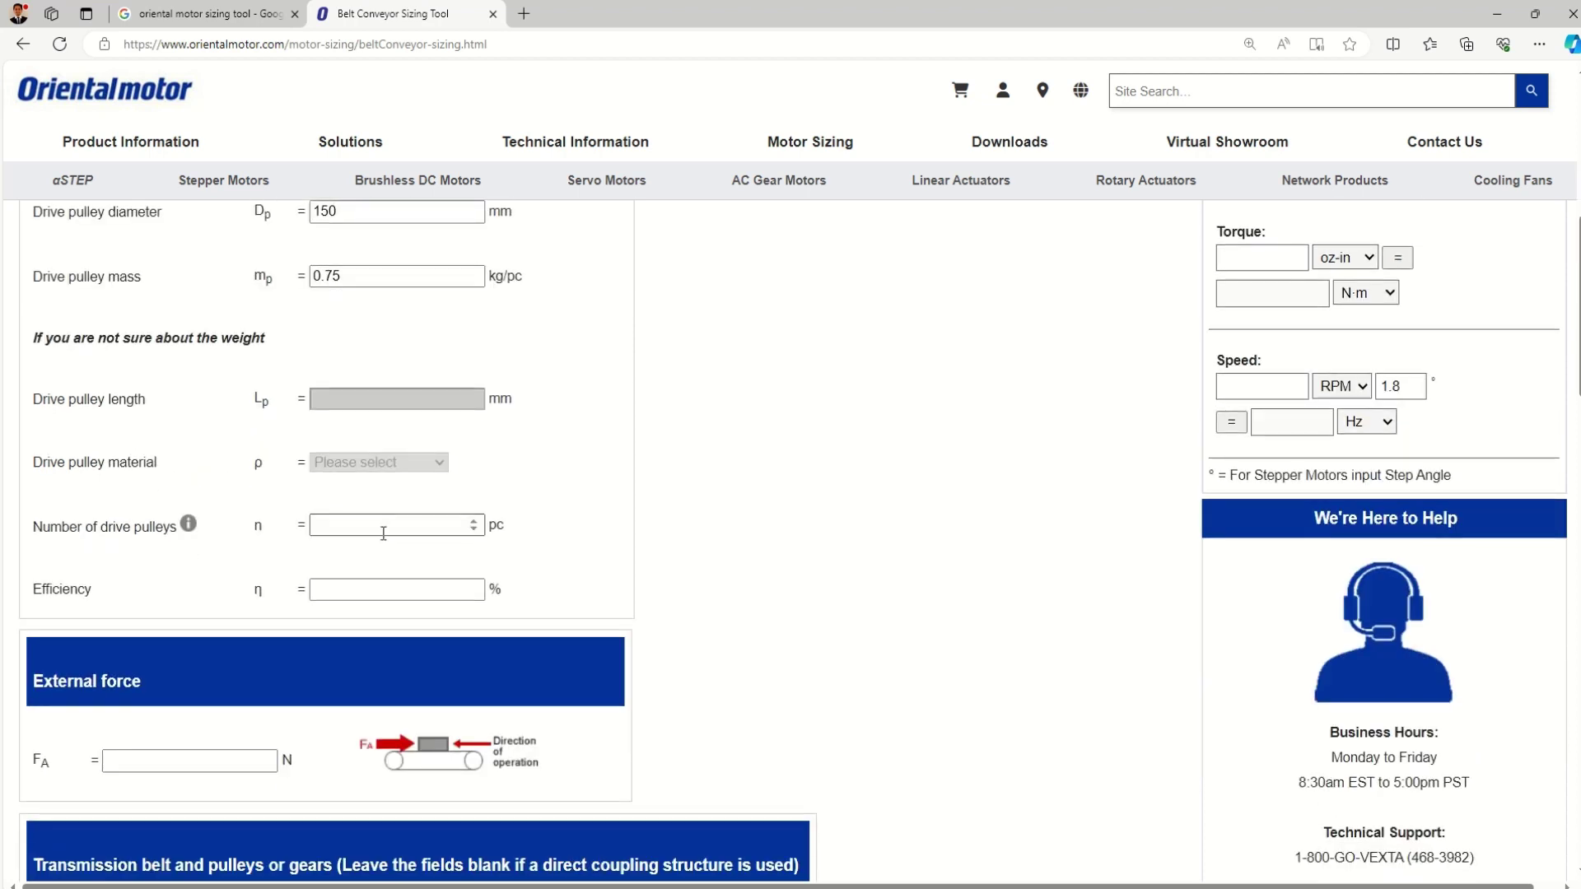
Step: Enter 4 drive pulleys, 80% efficiency and an external force F_A of 0 N
{"action": "mouse_move", "coordinate": [194, 527]}
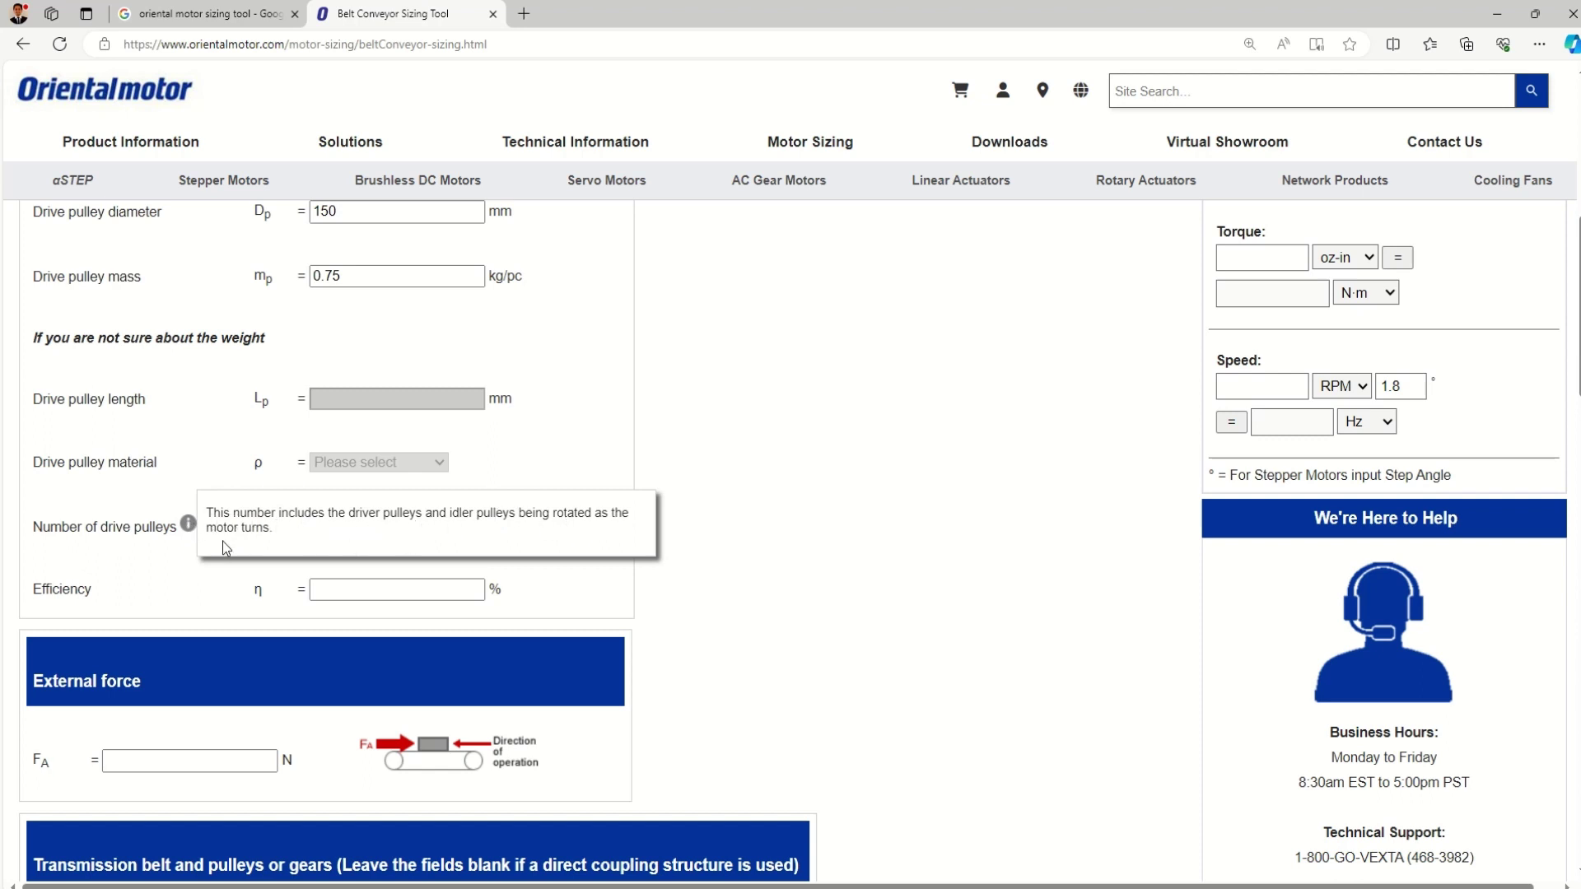
{"action": "left_click", "coordinate": [352, 528]}
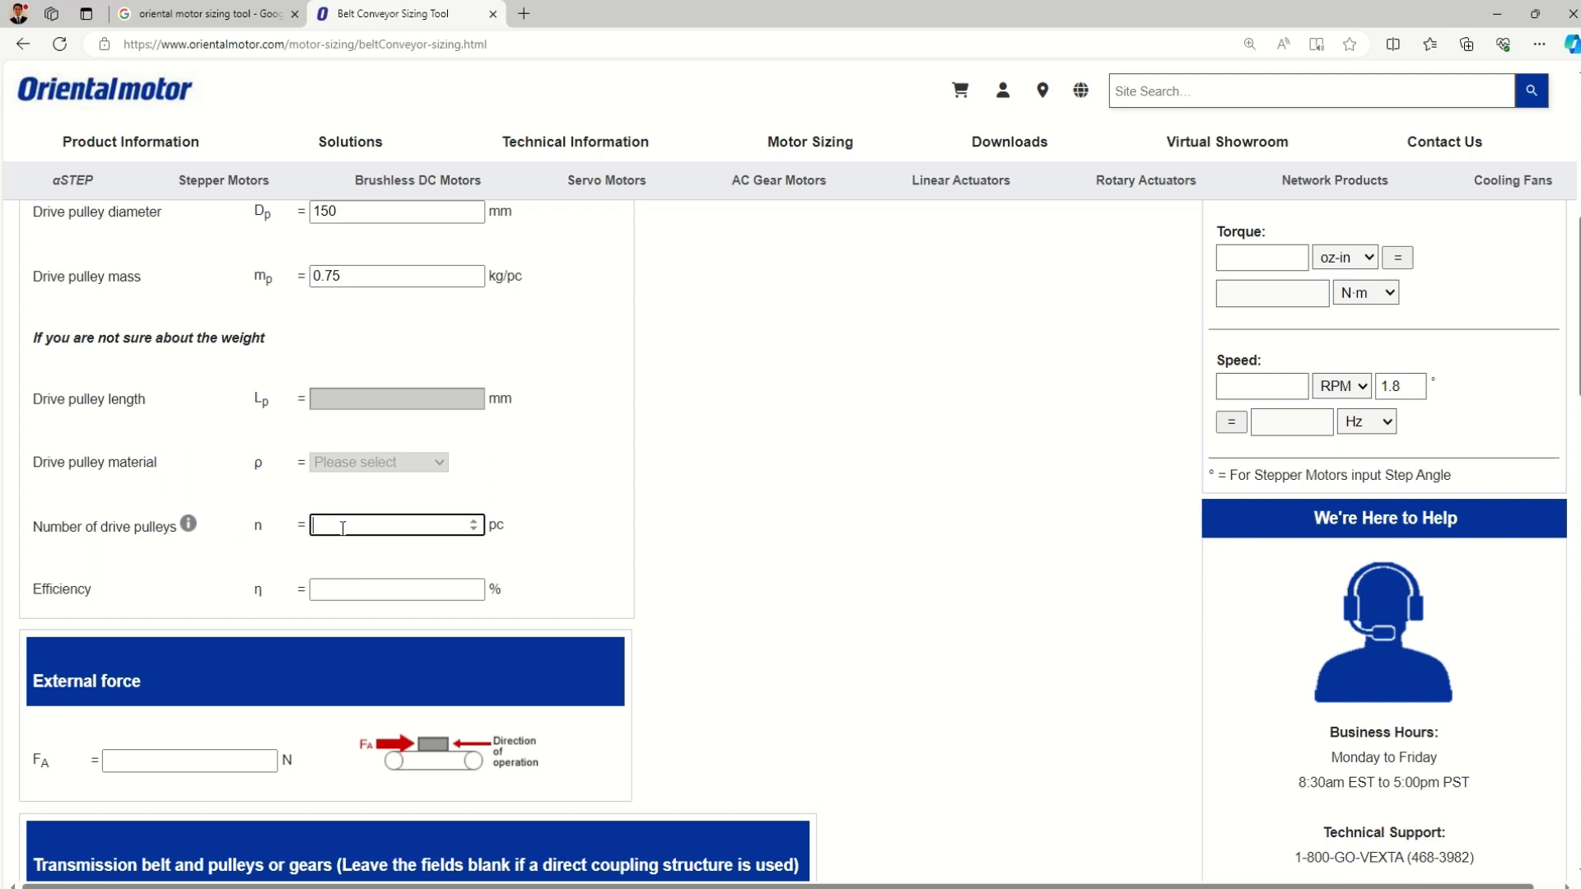
{"action": "type", "text": "4"}
{"action": "left_click", "coordinate": [340, 592]}
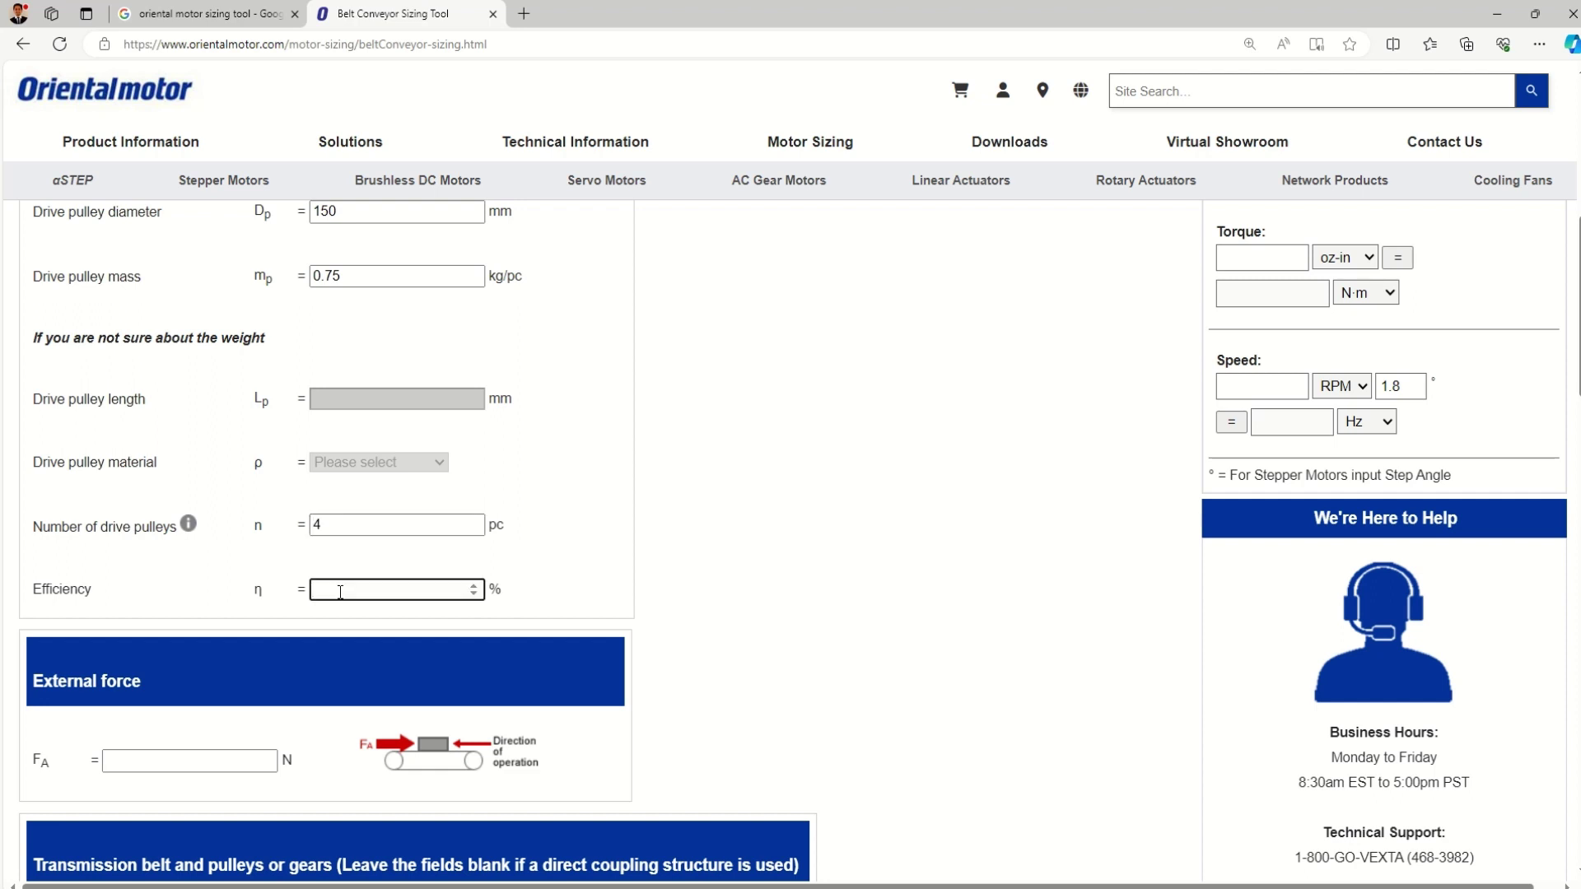
{"action": "type", "text": "80"}
{"action": "scroll", "coordinate": [340, 592], "scroll_direction": "down", "scroll_amount": 3}
{"action": "left_click", "coordinate": [133, 512]}
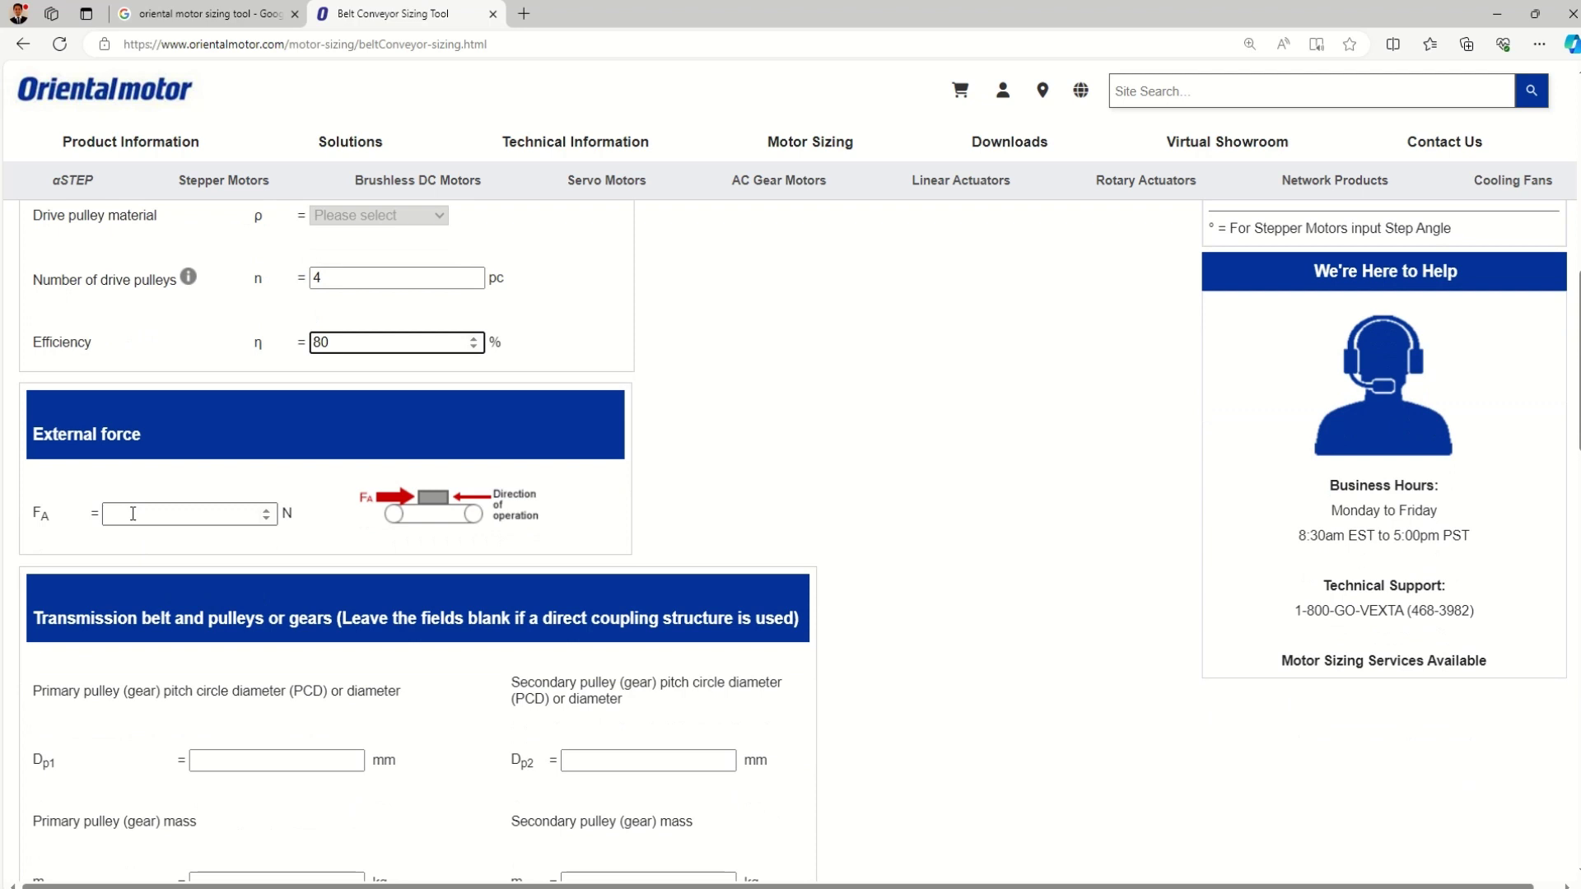
{"action": "type", "text": "0"}
{"action": "scroll", "coordinate": [144, 503], "scroll_direction": "down", "scroll_amount": 3}
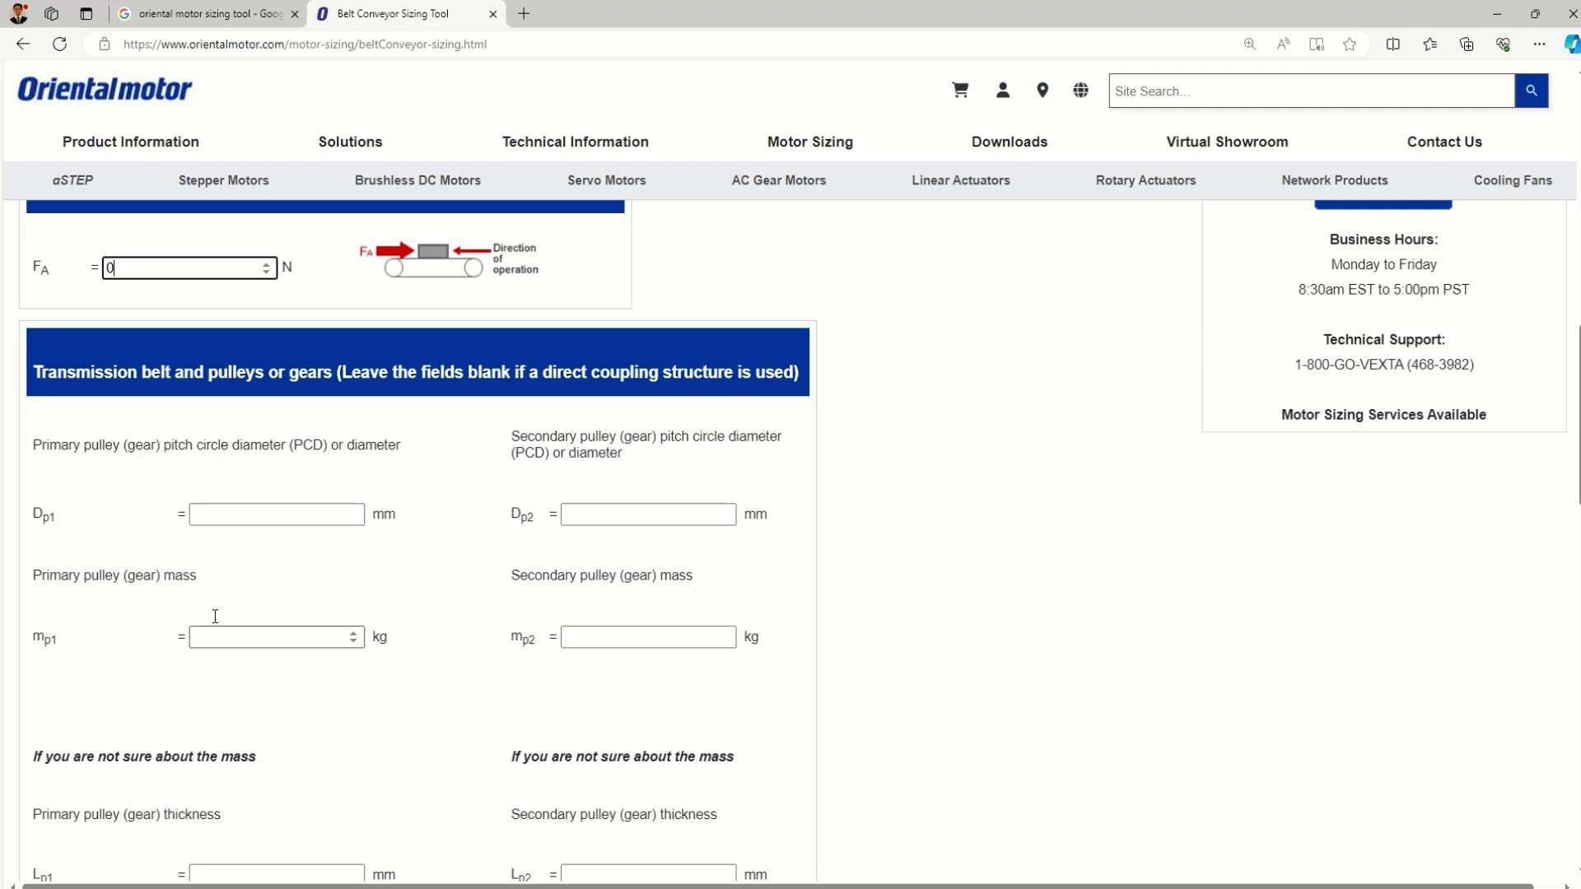
{"action": "scroll", "coordinate": [1123, 522], "scroll_direction": "up", "scroll_amount": 10}
{"action": "scroll", "coordinate": [1128, 523], "scroll_direction": "up", "scroll_amount": 2}
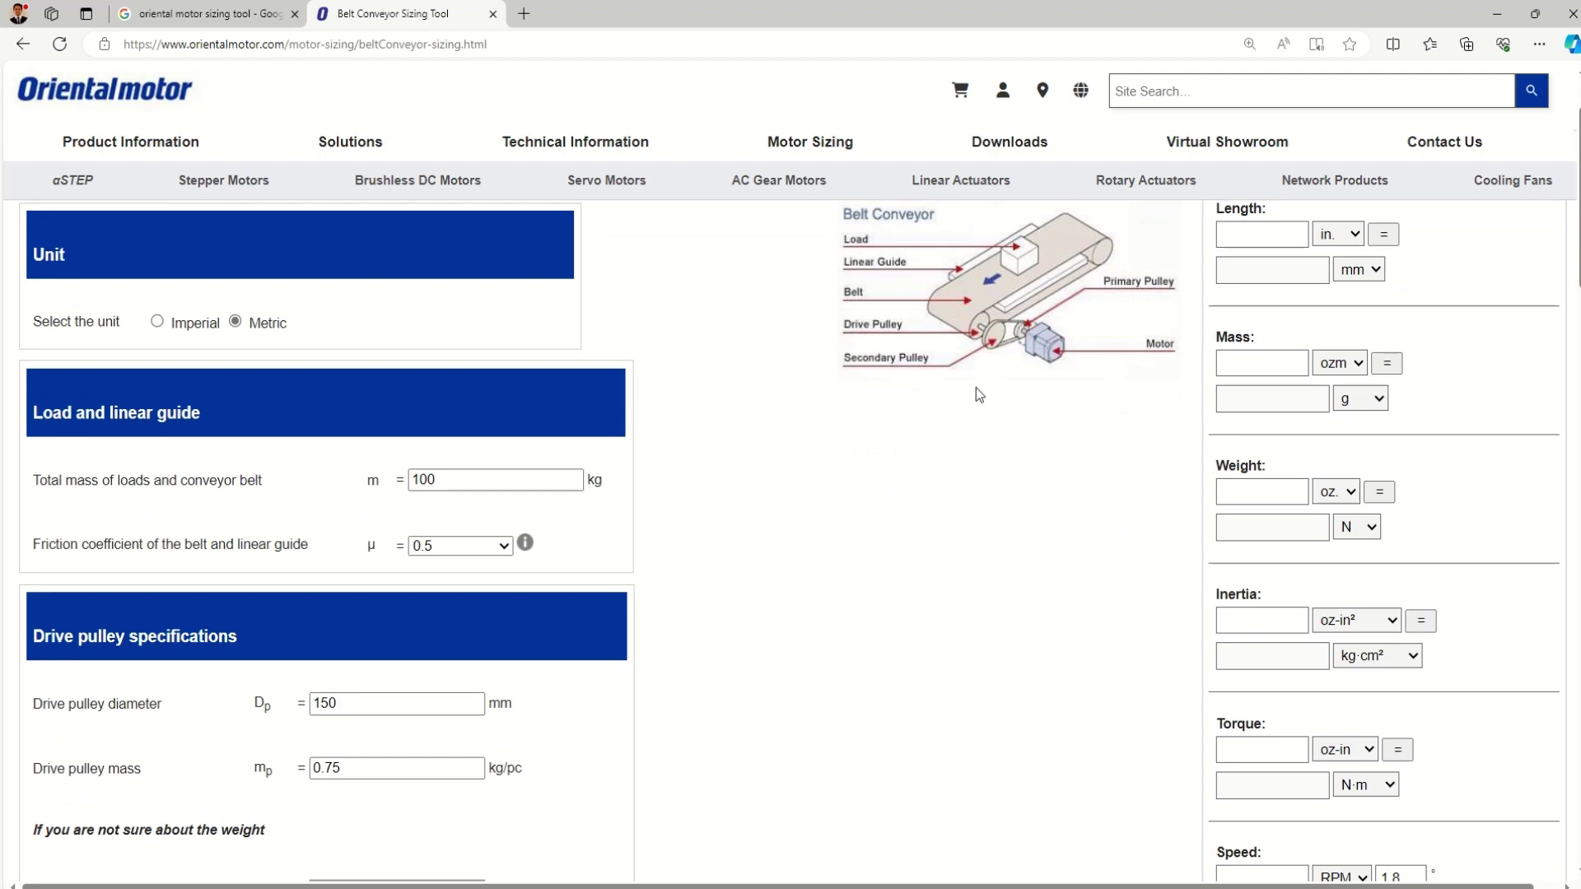
{"action": "scroll", "coordinate": [808, 462], "scroll_direction": "down", "scroll_amount": 10}
{"action": "scroll", "coordinate": [771, 481], "scroll_direction": "down", "scroll_amount": 4}
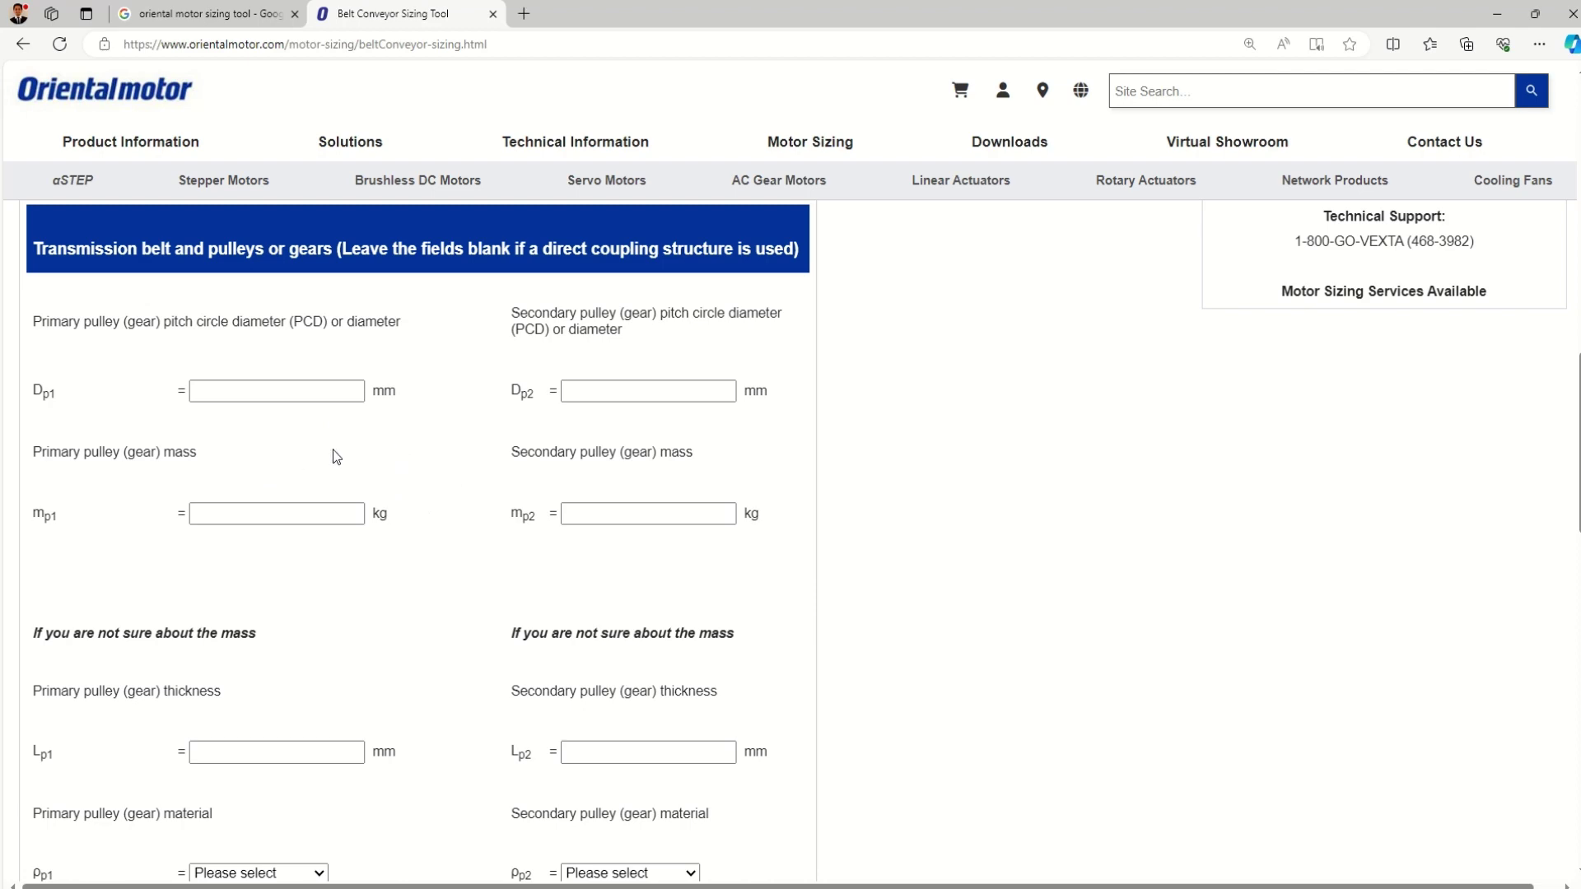
Step: Set the mechanism angle to 0° and require holding the load after power-off
{"action": "scroll", "coordinate": [329, 453], "scroll_direction": "down", "scroll_amount": 6}
{"action": "scroll", "coordinate": [324, 456], "scroll_direction": "down", "scroll_amount": 1}
{"action": "left_click", "coordinate": [326, 470]}
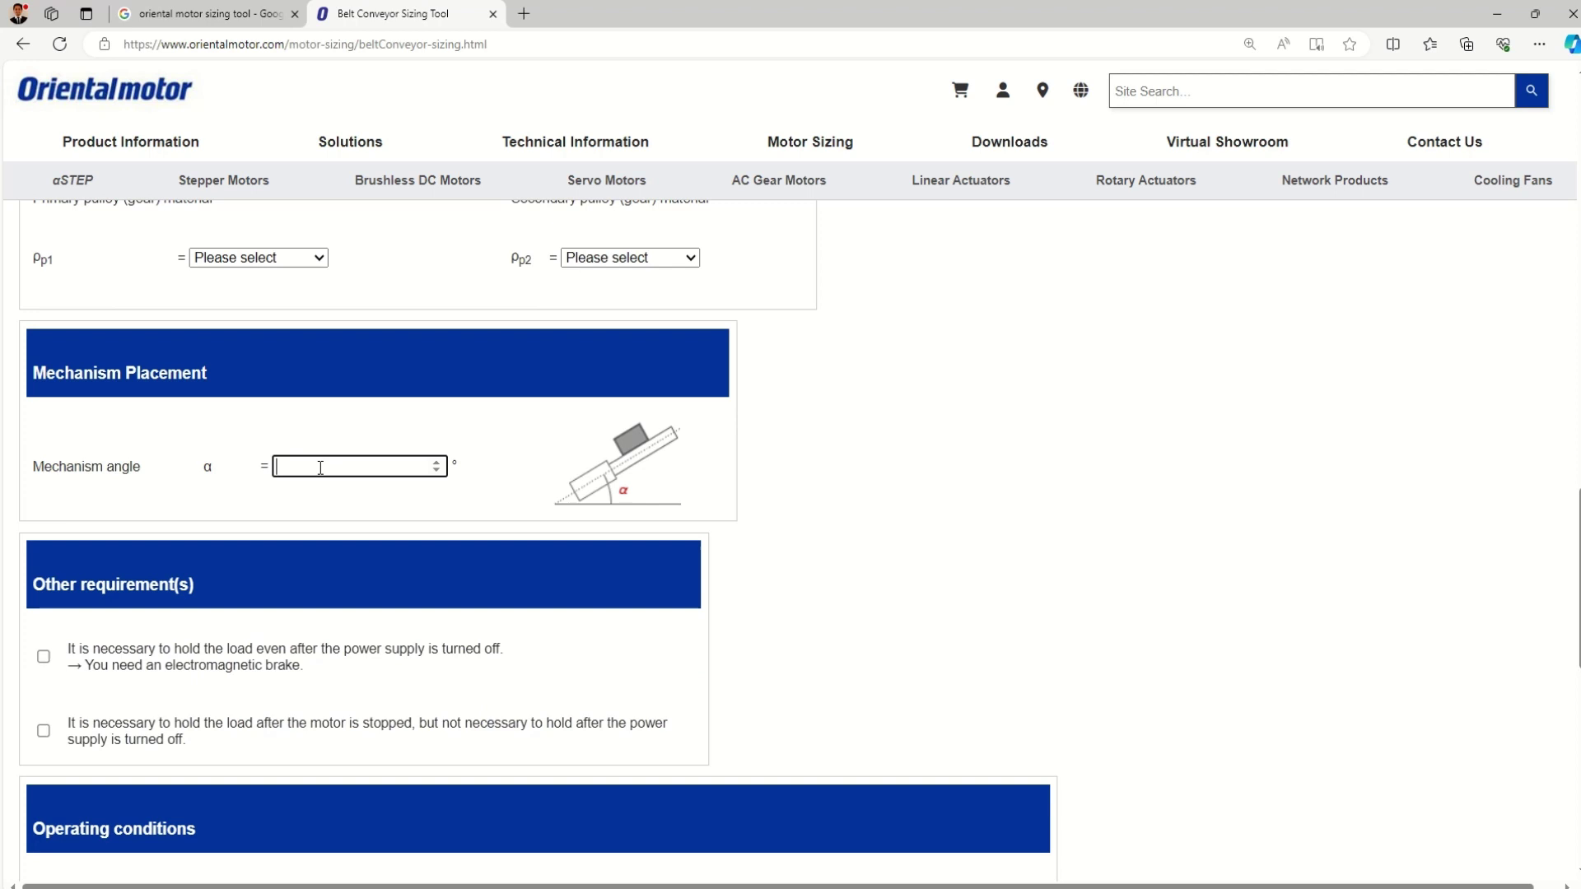
{"action": "type", "text": "0"}
{"action": "scroll", "coordinate": [395, 473], "scroll_direction": "down", "scroll_amount": 2}
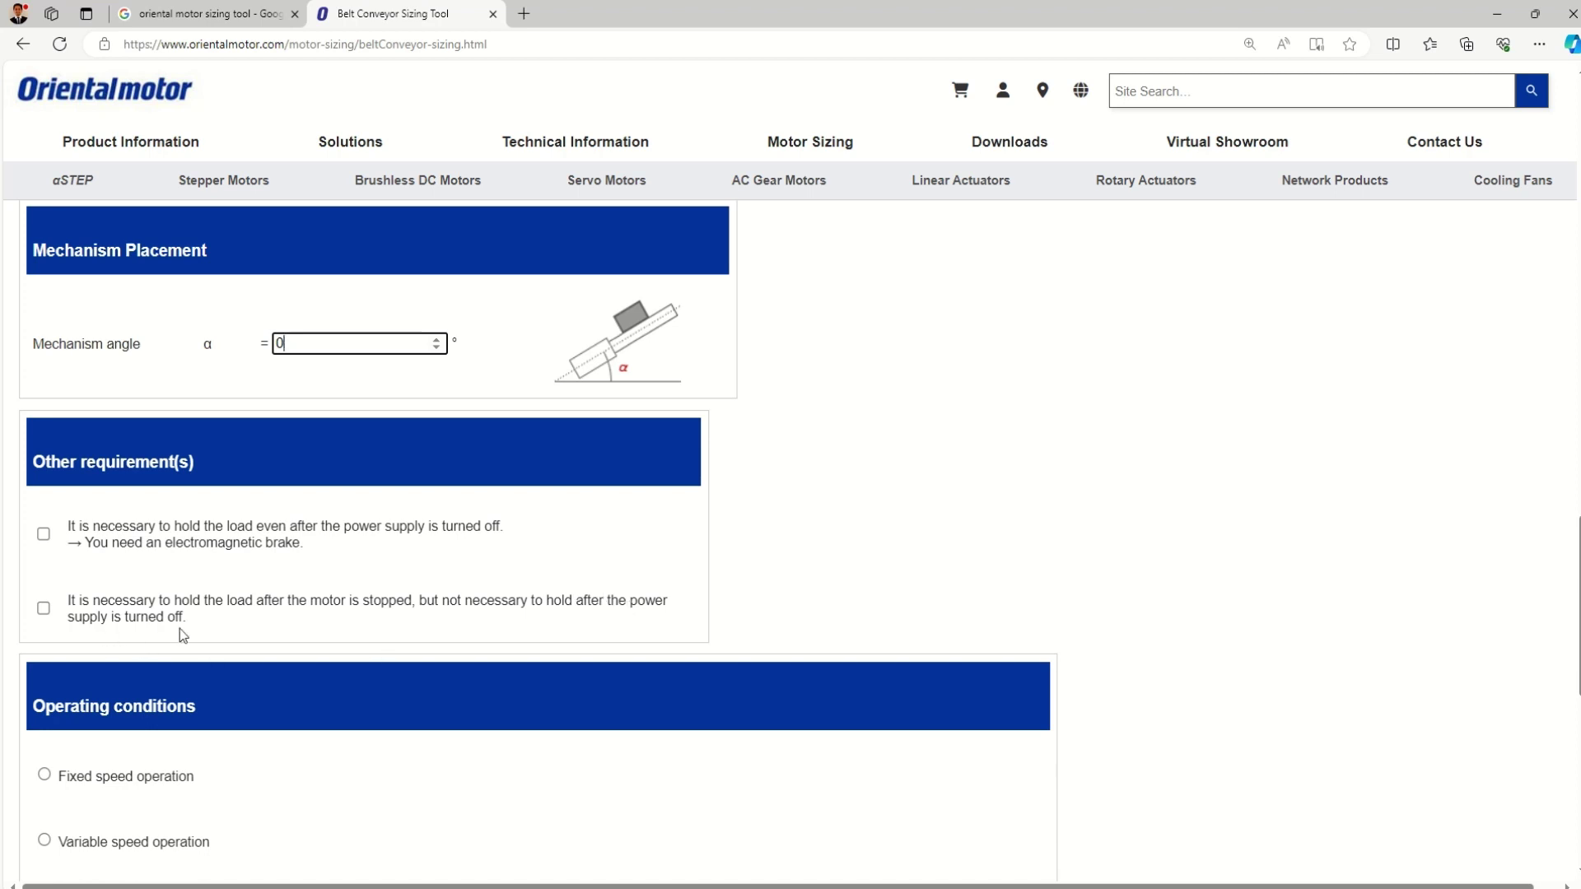
{"action": "left_click", "coordinate": [43, 533]}
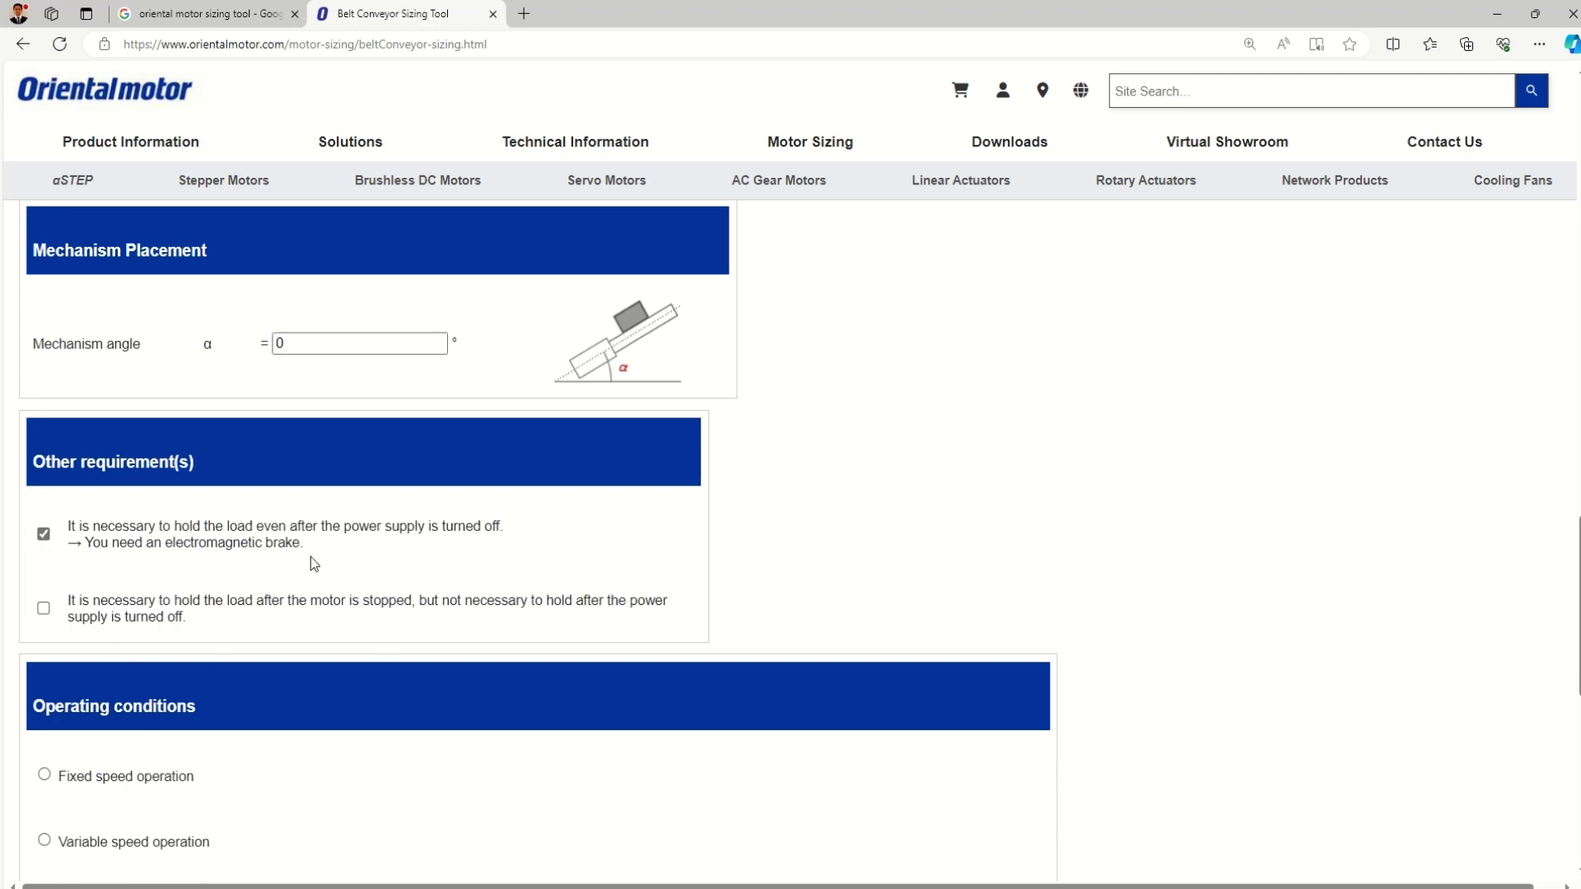
Step: Choose fixed speed operation with V1 of 5 mm/s and acceleration time t1 of 0.2 s
{"action": "scroll", "coordinate": [310, 556], "scroll_direction": "down", "scroll_amount": 5}
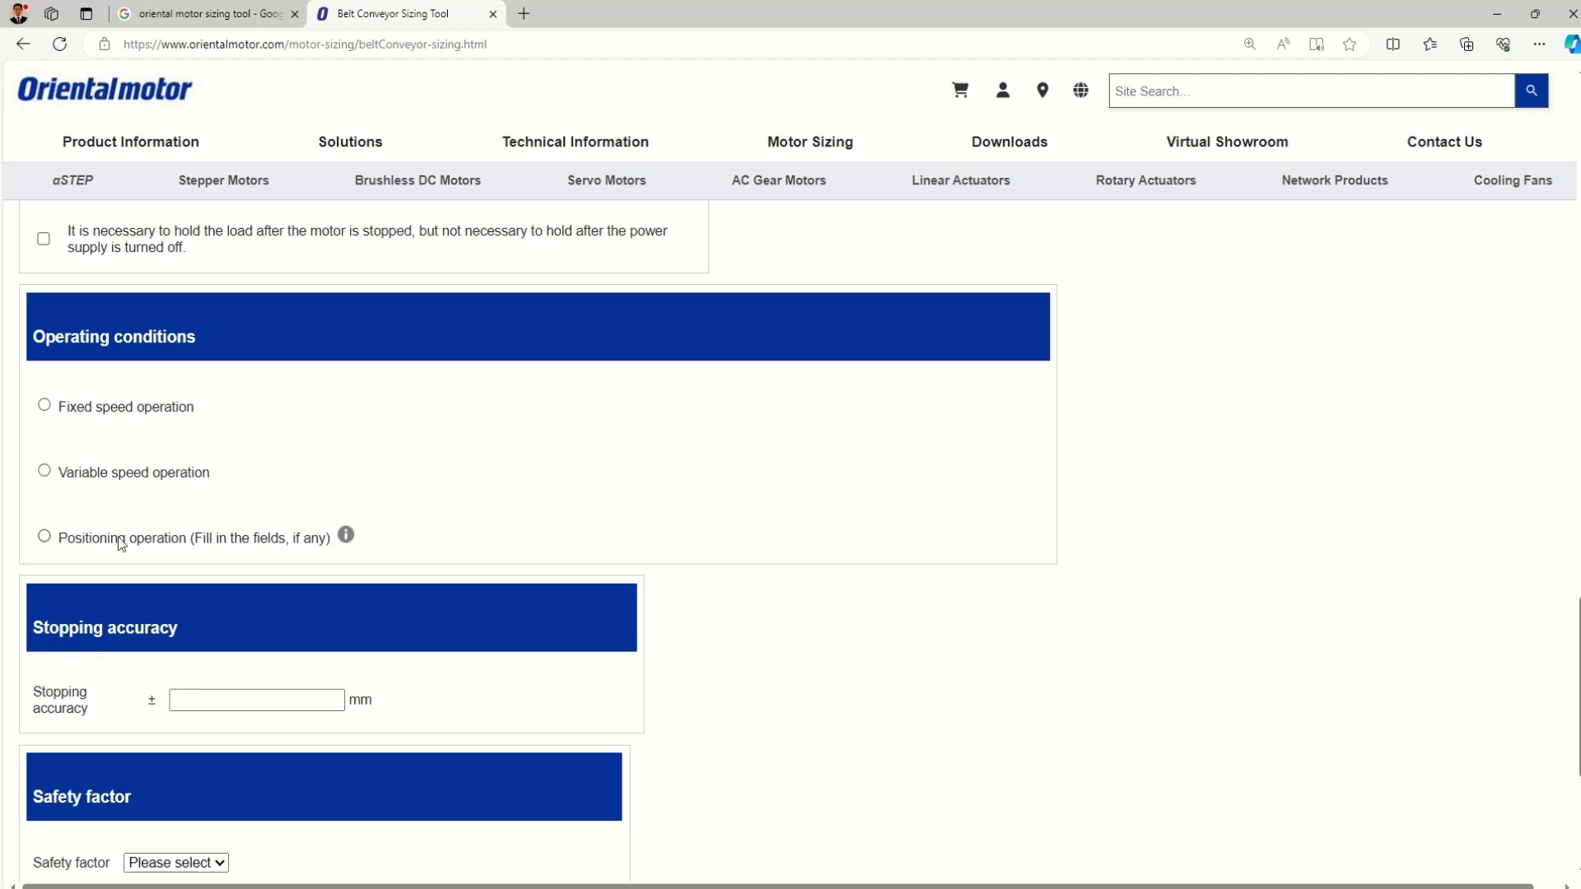
{"action": "left_click", "coordinate": [48, 471]}
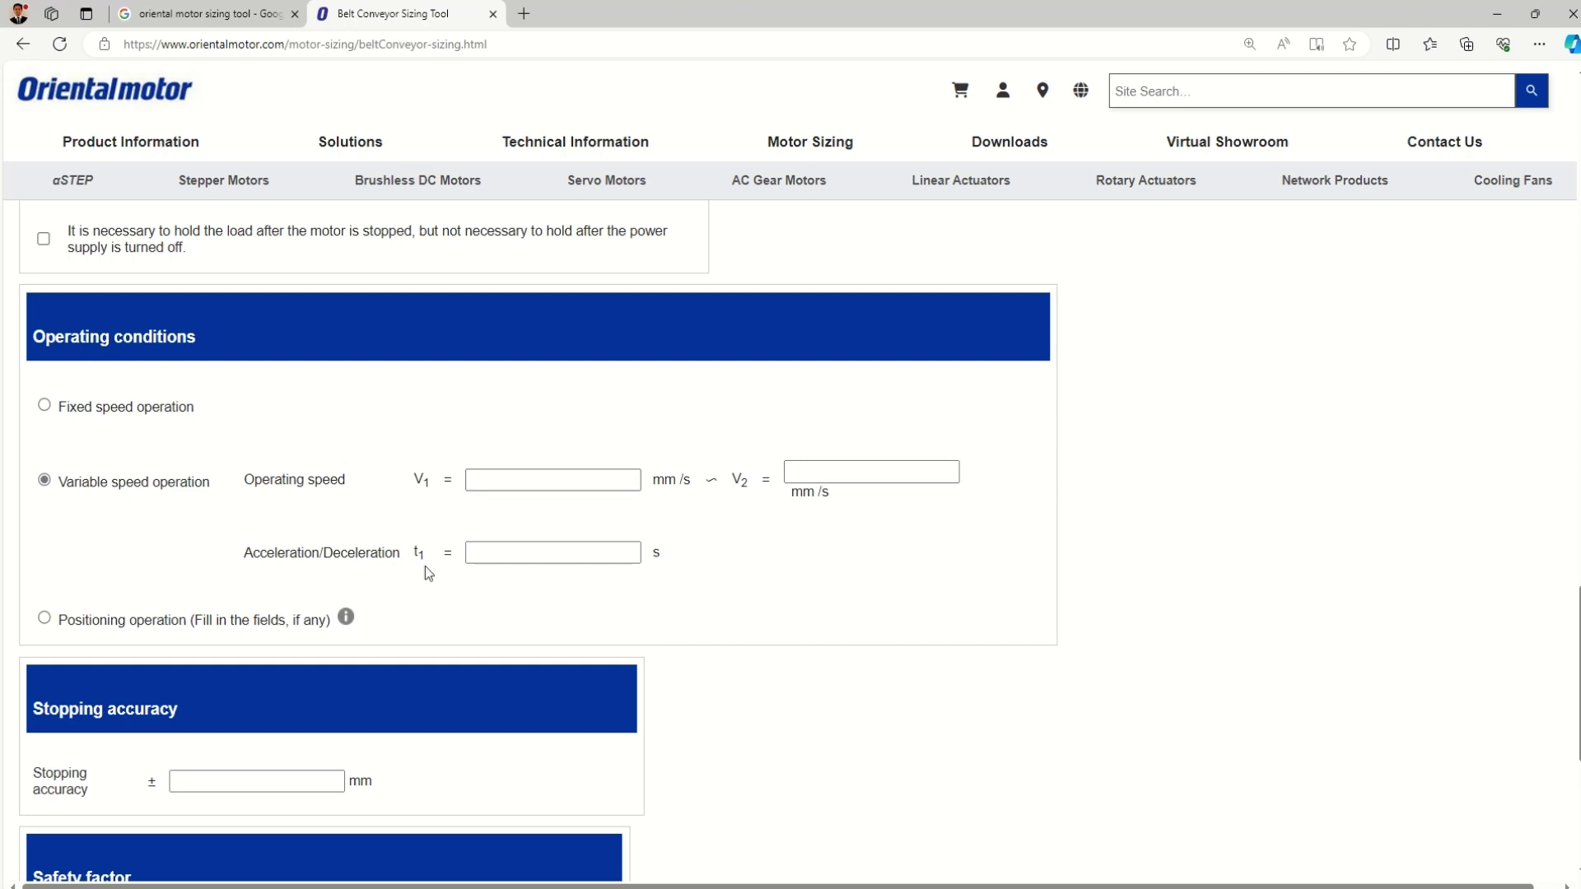
{"action": "left_click", "coordinate": [44, 405]}
{"action": "left_click", "coordinate": [531, 412]}
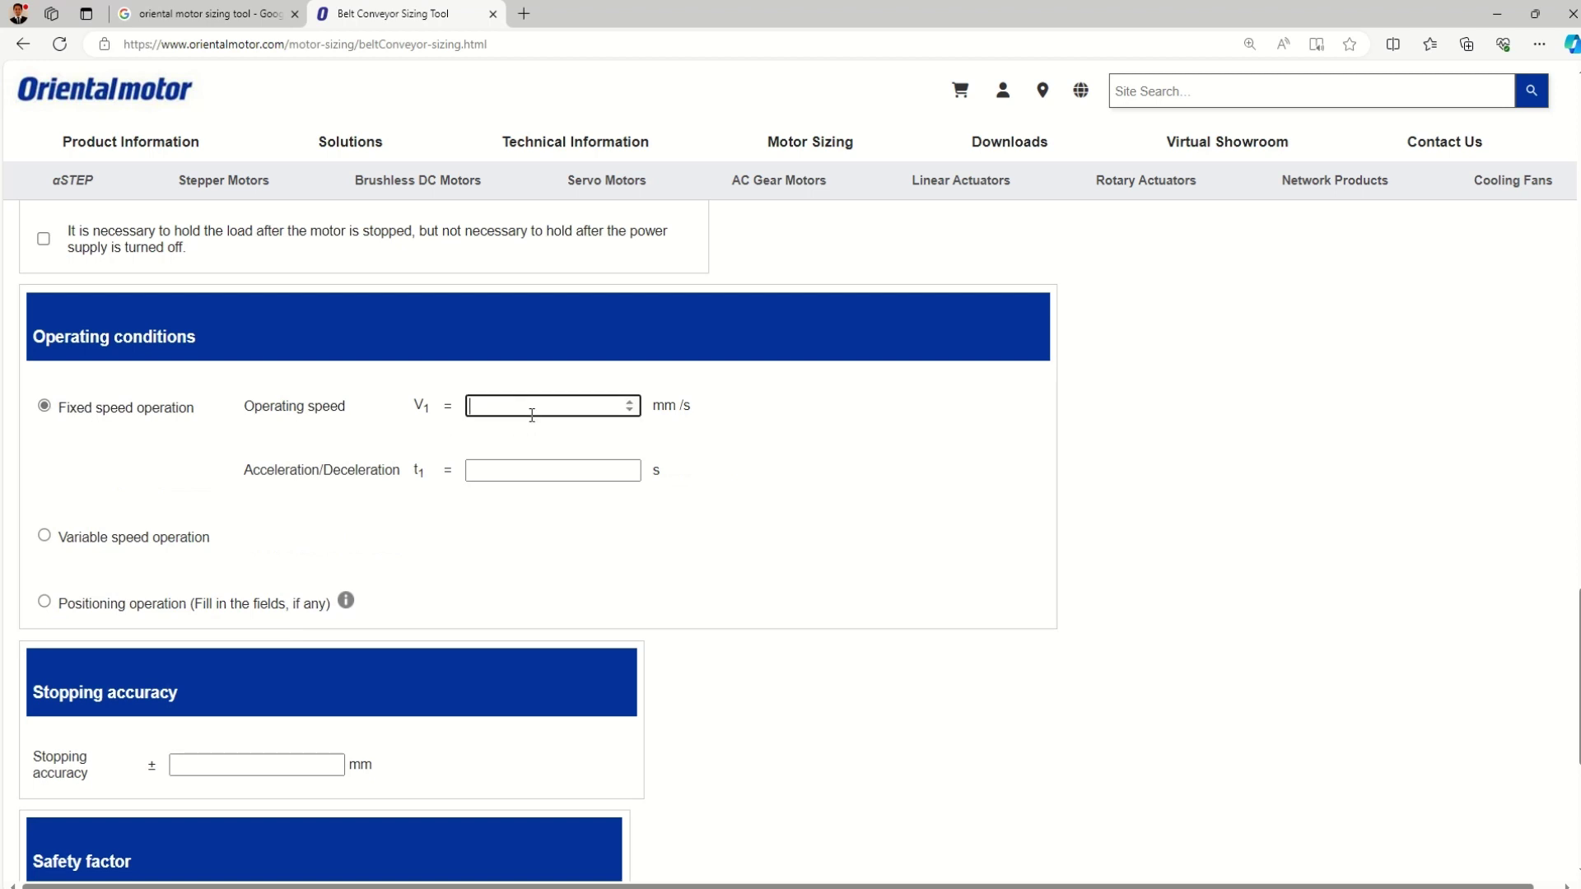
{"action": "left_click", "coordinate": [502, 477]}
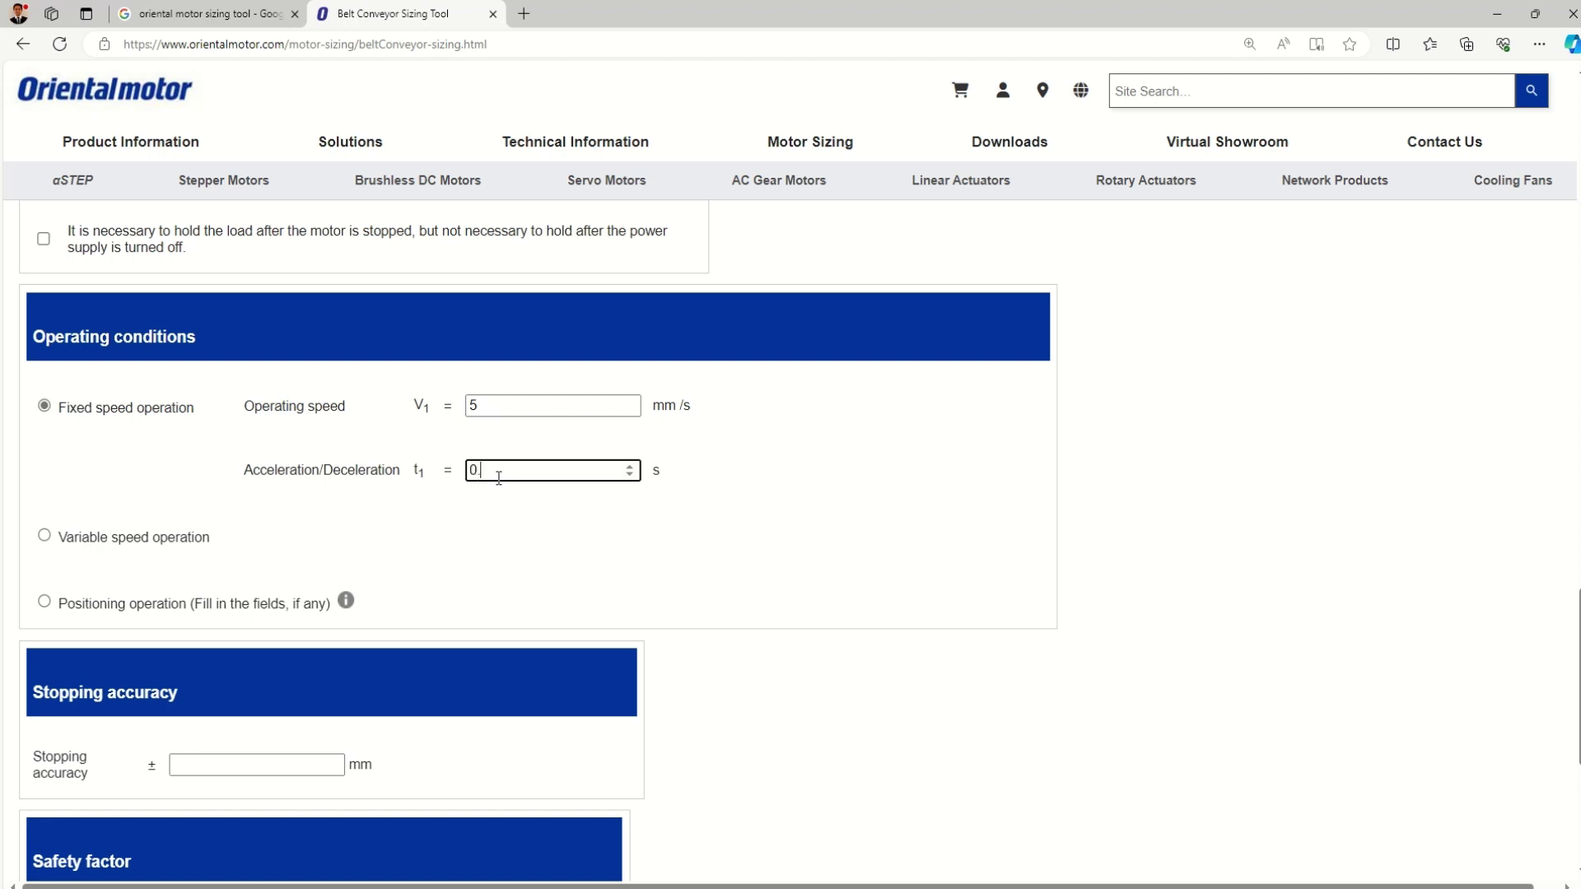
{"action": "type", "text": "0.2"}
{"action": "left_click", "coordinate": [428, 506]}
{"action": "scroll", "coordinate": [392, 518], "scroll_direction": "down", "scroll_amount": 2}
{"action": "scroll", "coordinate": [299, 471], "scroll_direction": "down", "scroll_amount": 2}
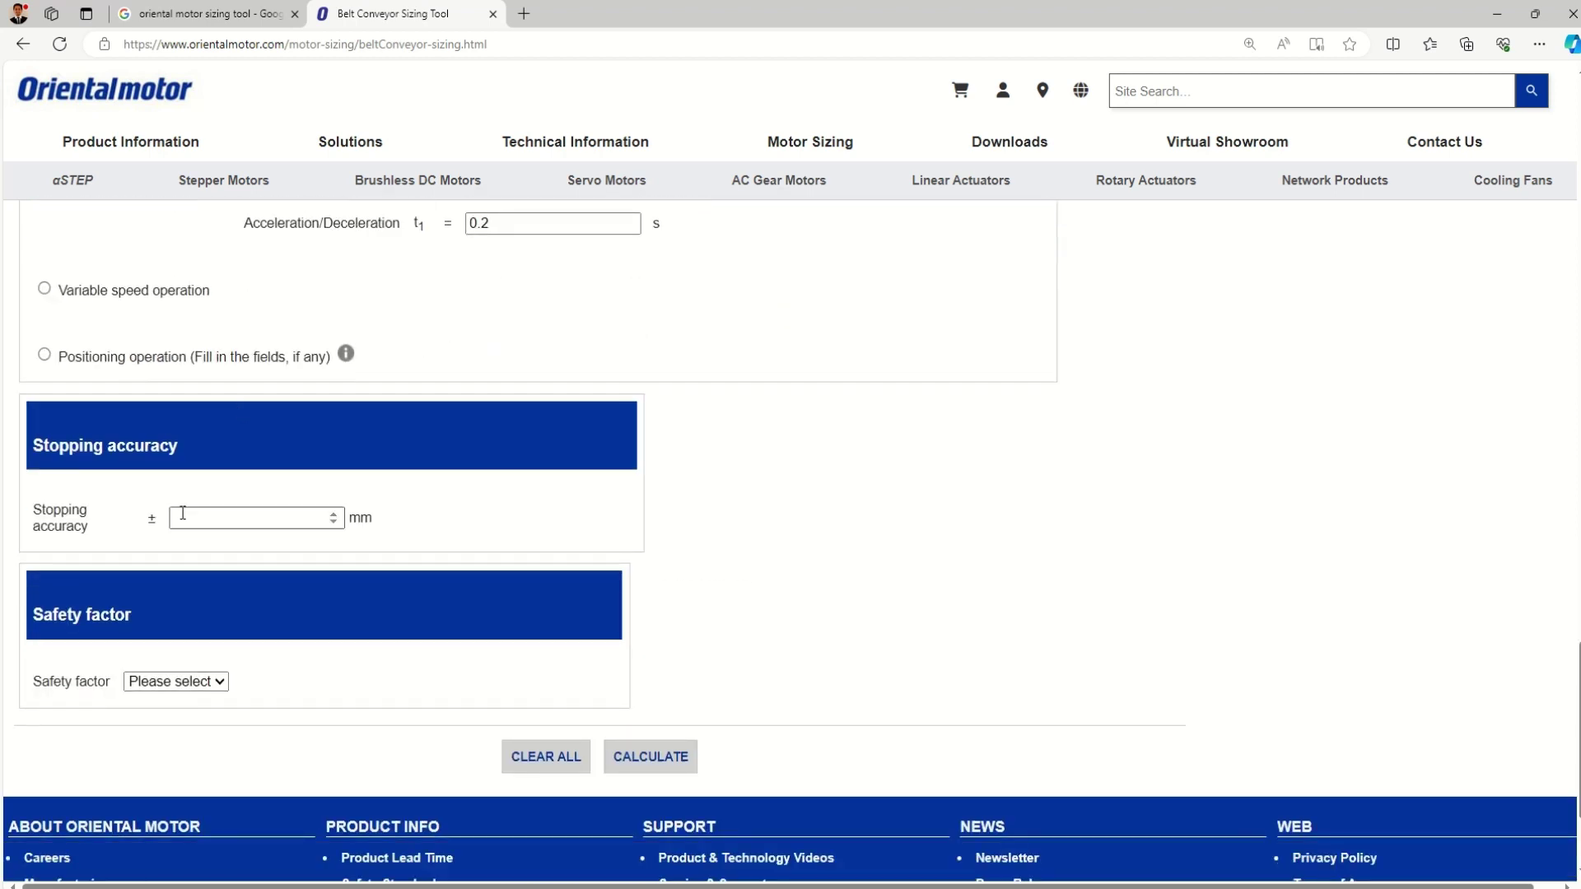
Step: Set stopping accuracy ±0.5 mm and safety factor 2, then run the calculation
{"action": "left_click", "coordinate": [225, 518]}
{"action": "type", "text": "0.5"}
{"action": "left_click", "coordinate": [410, 487]}
{"action": "scroll", "coordinate": [335, 541], "scroll_direction": "down", "scroll_amount": 2}
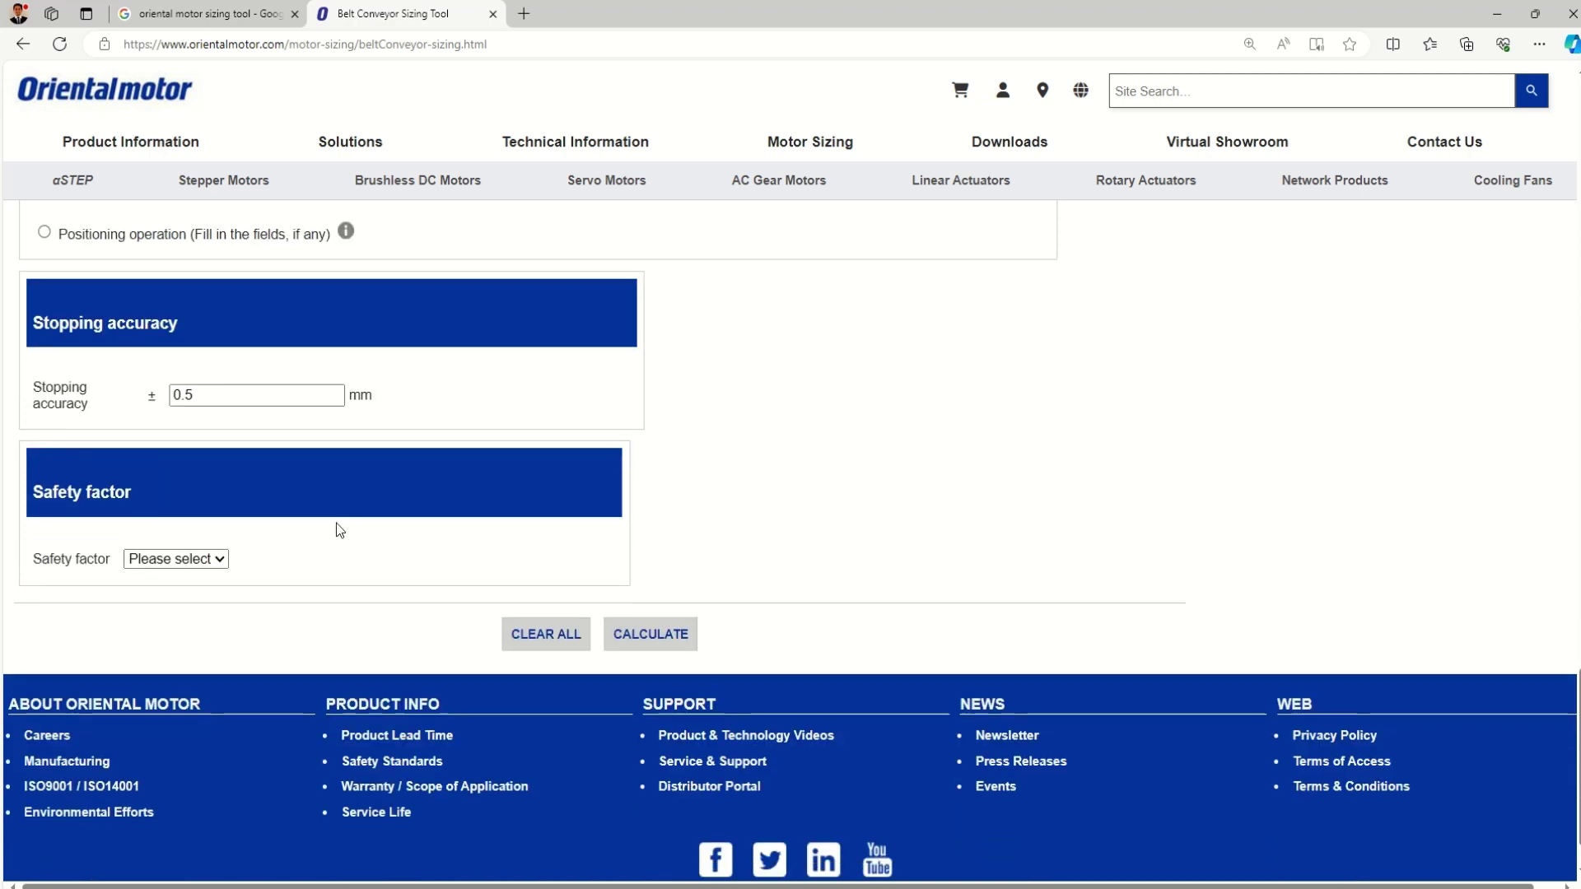
{"action": "left_click", "coordinate": [217, 560]}
{"action": "left_click", "coordinate": [140, 639]}
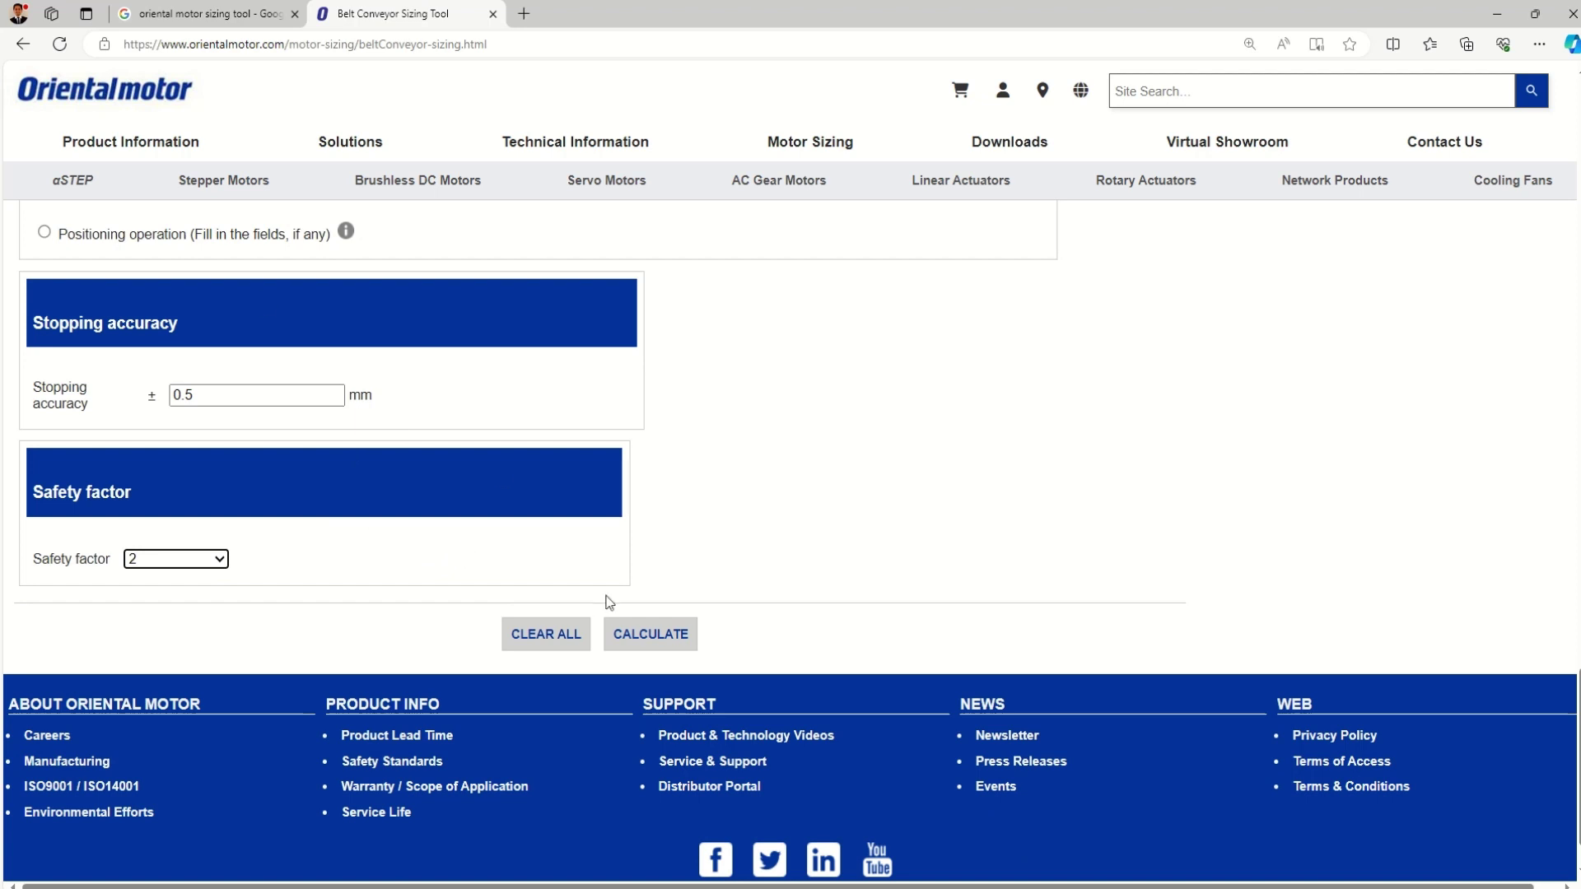
{"action": "left_click", "coordinate": [650, 634]}
{"action": "scroll", "coordinate": [598, 565], "scroll_direction": "up", "scroll_amount": 1}
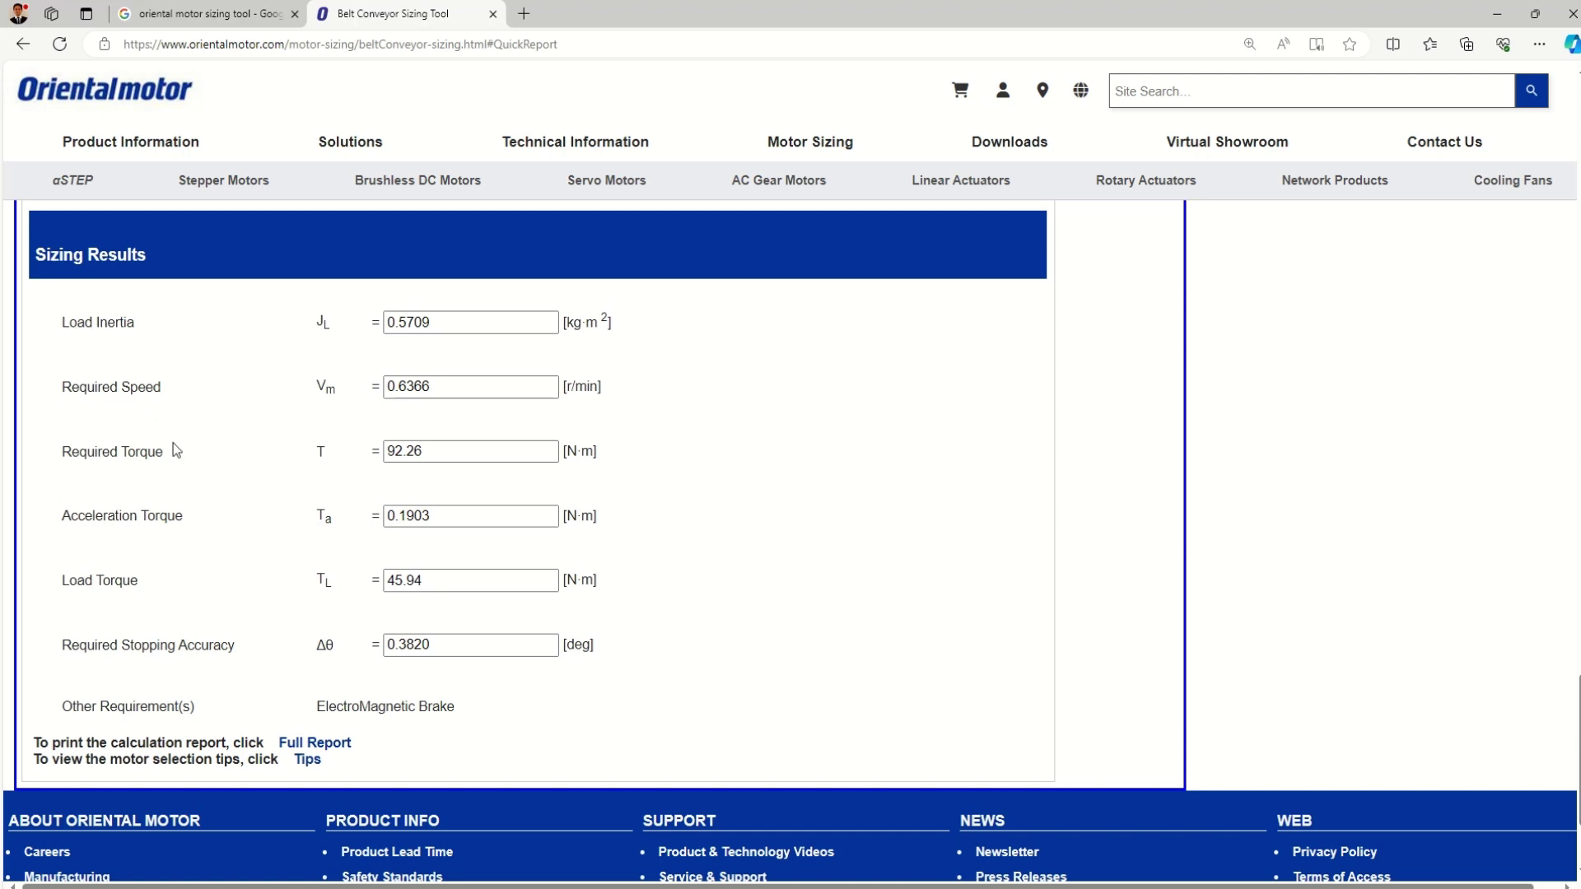
{"action": "left_click_drag", "start_coordinate": [62, 452], "coordinate": [203, 459]}
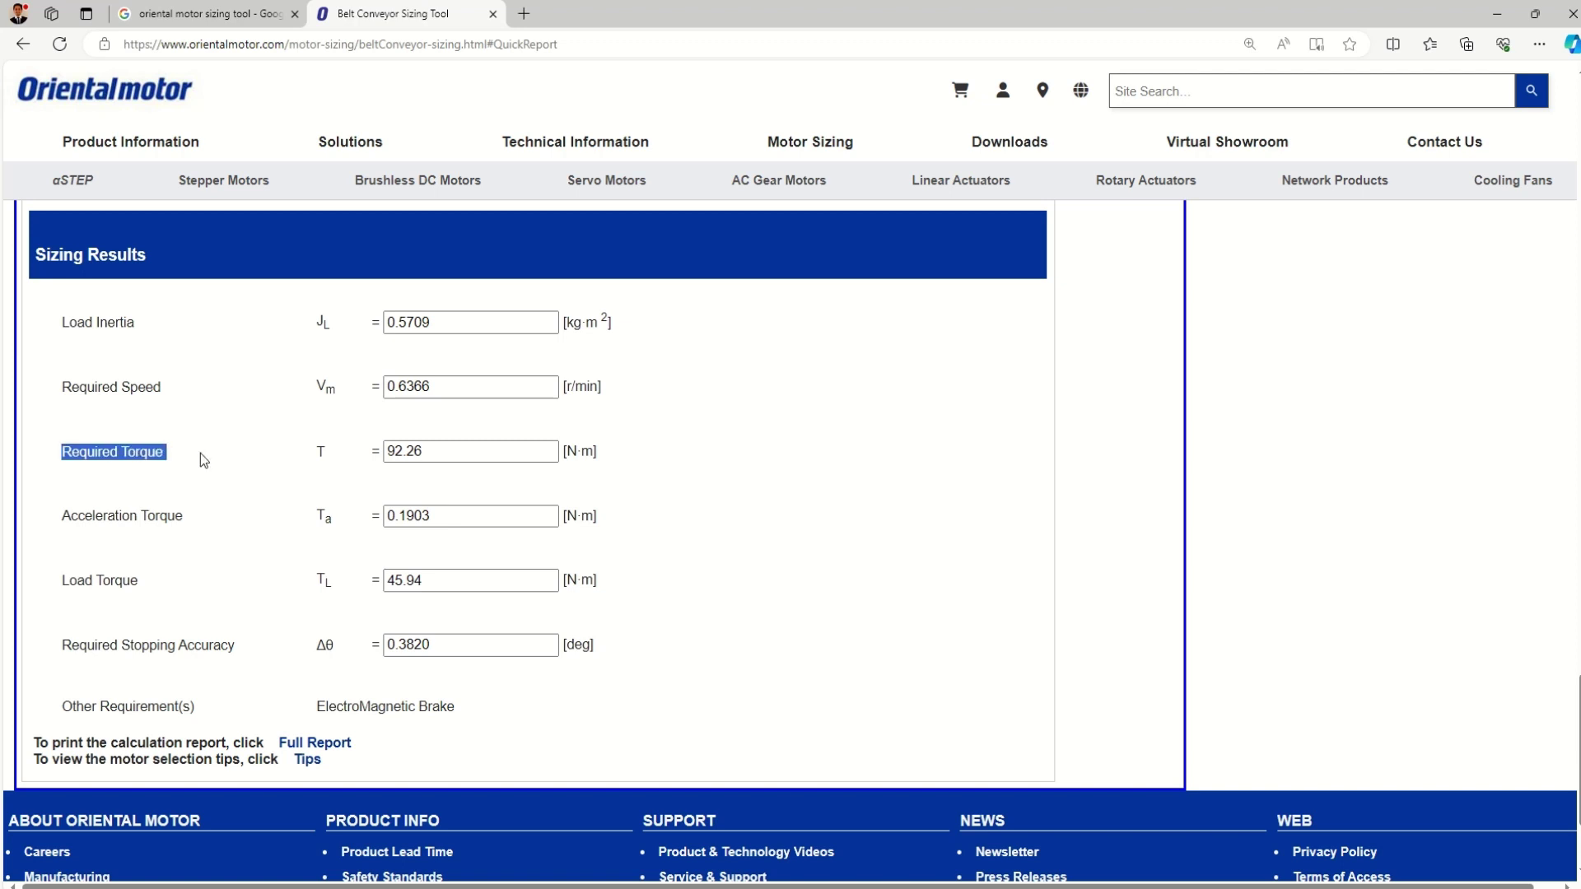
{"action": "left_click_drag", "start_coordinate": [378, 455], "coordinate": [642, 456]}
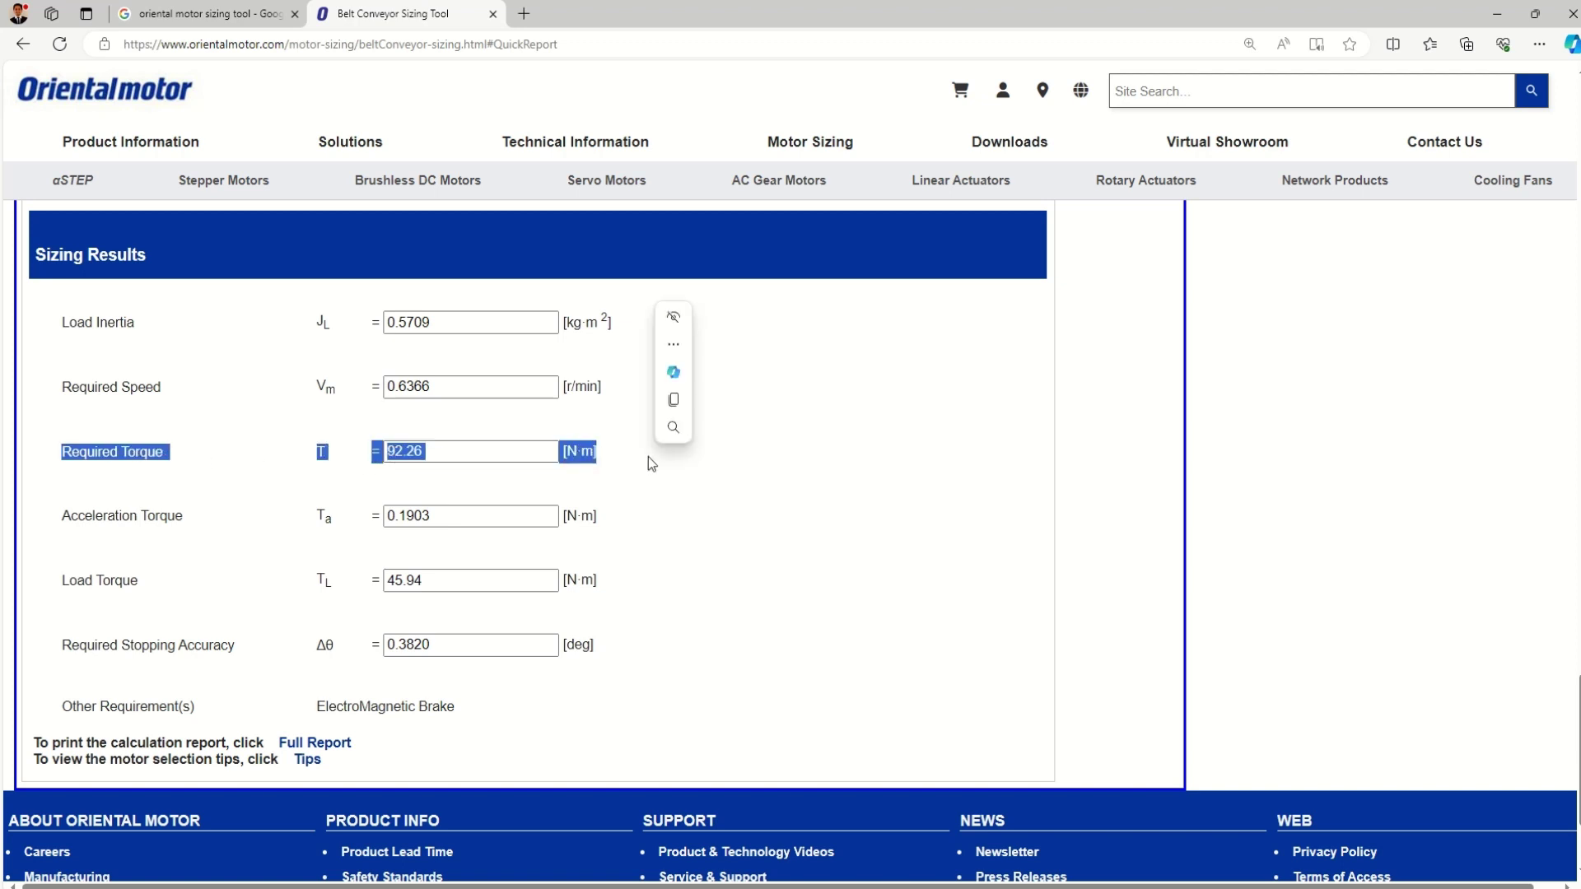
{"action": "left_click", "coordinate": [422, 453]}
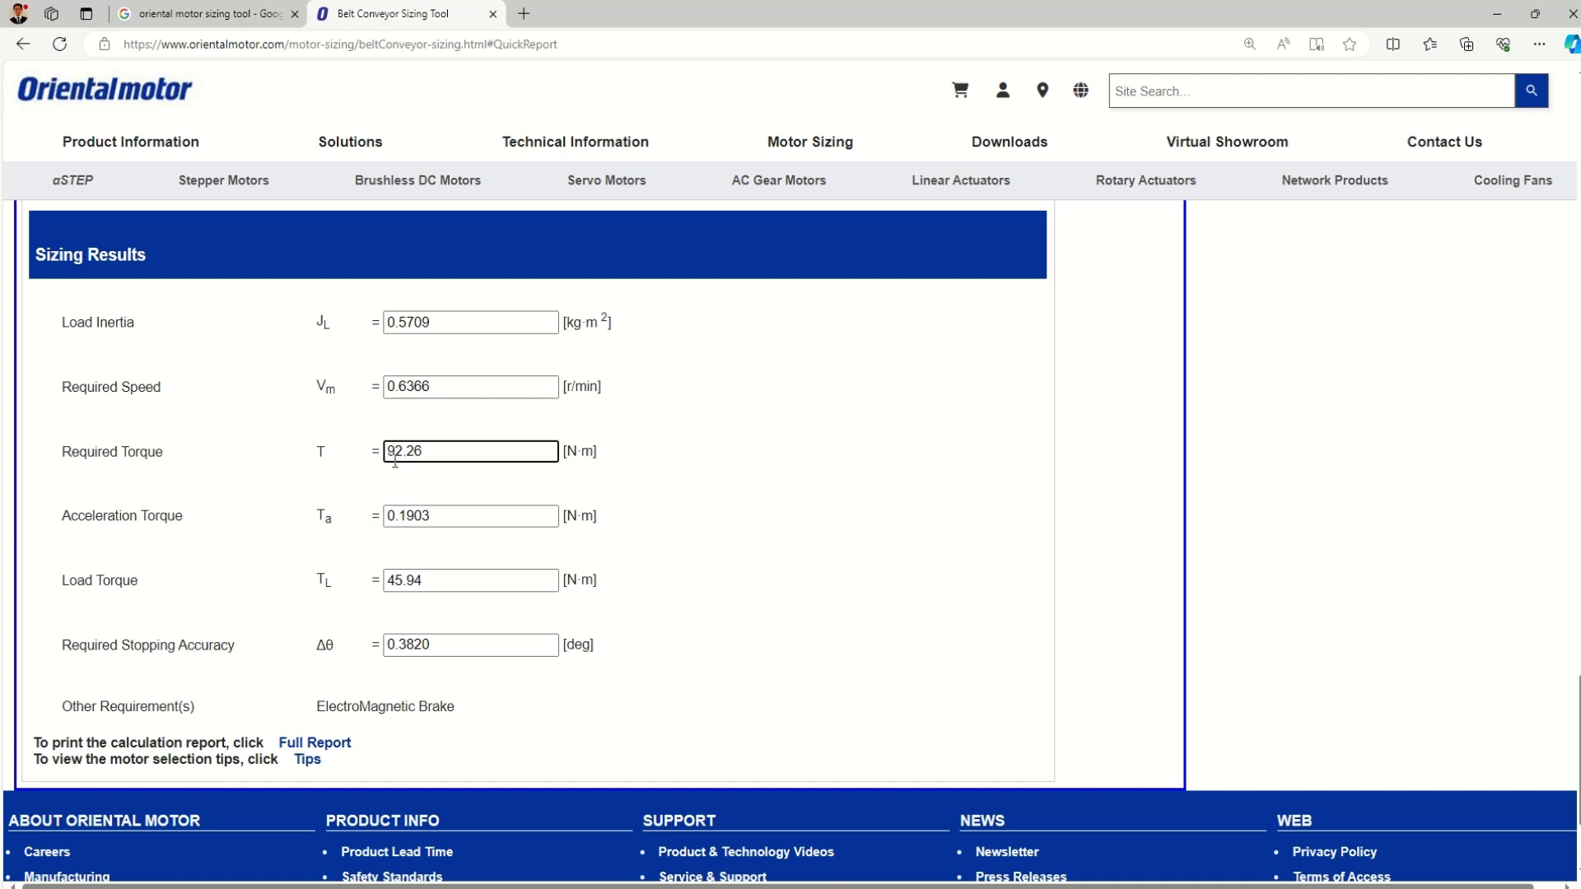
{"action": "scroll", "coordinate": [319, 548], "scroll_direction": "down", "scroll_amount": 2}
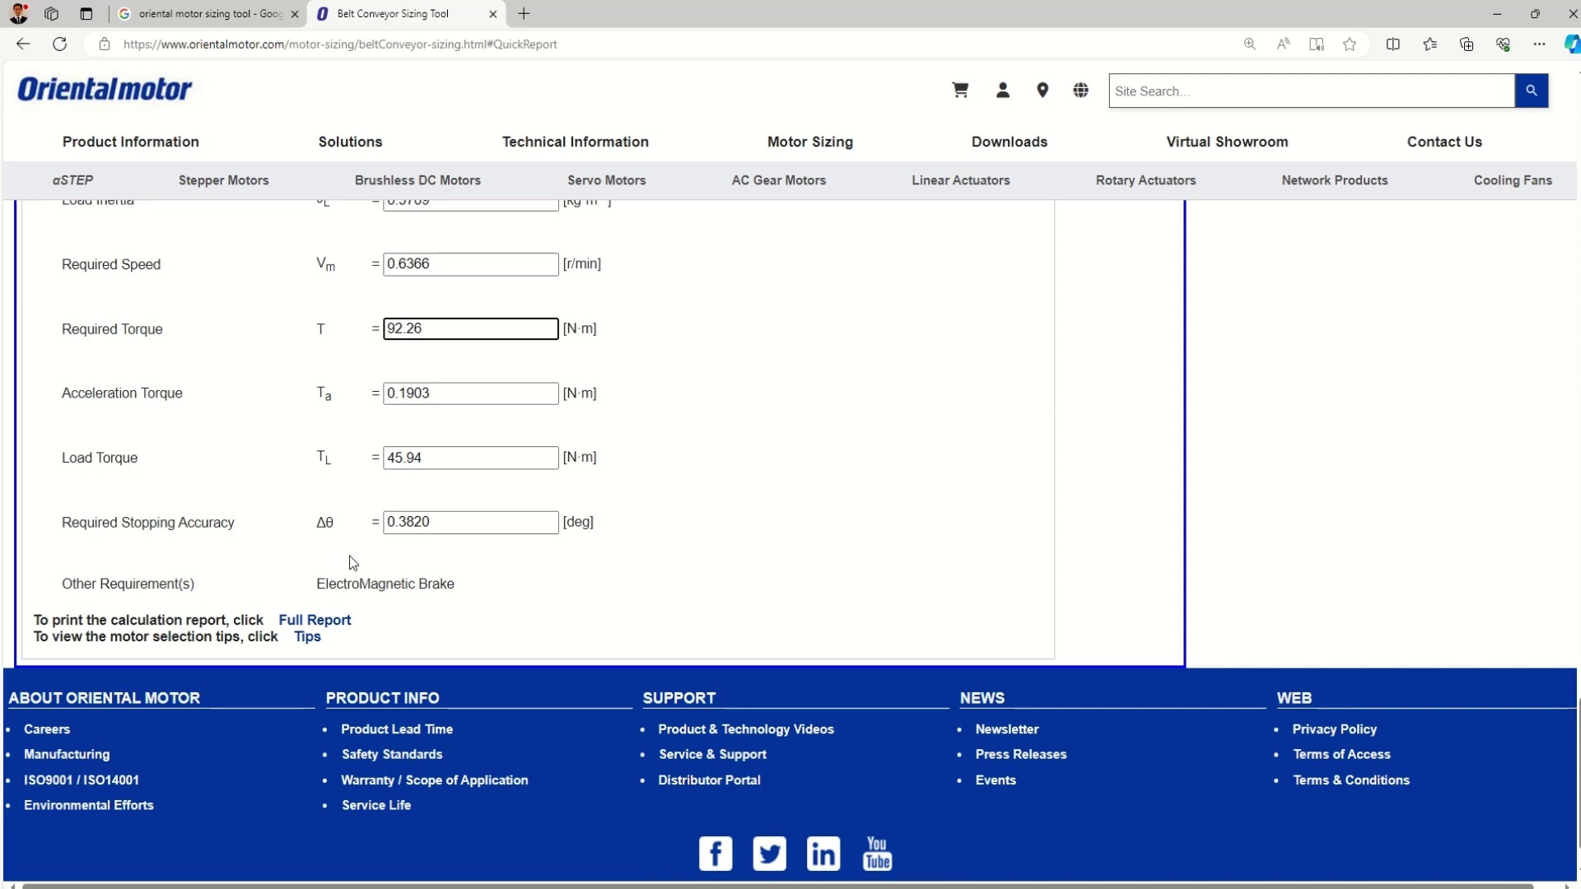
Step: Request the full calculation report, then minimize the contact form popup to view results
{"action": "left_click", "coordinate": [345, 620]}
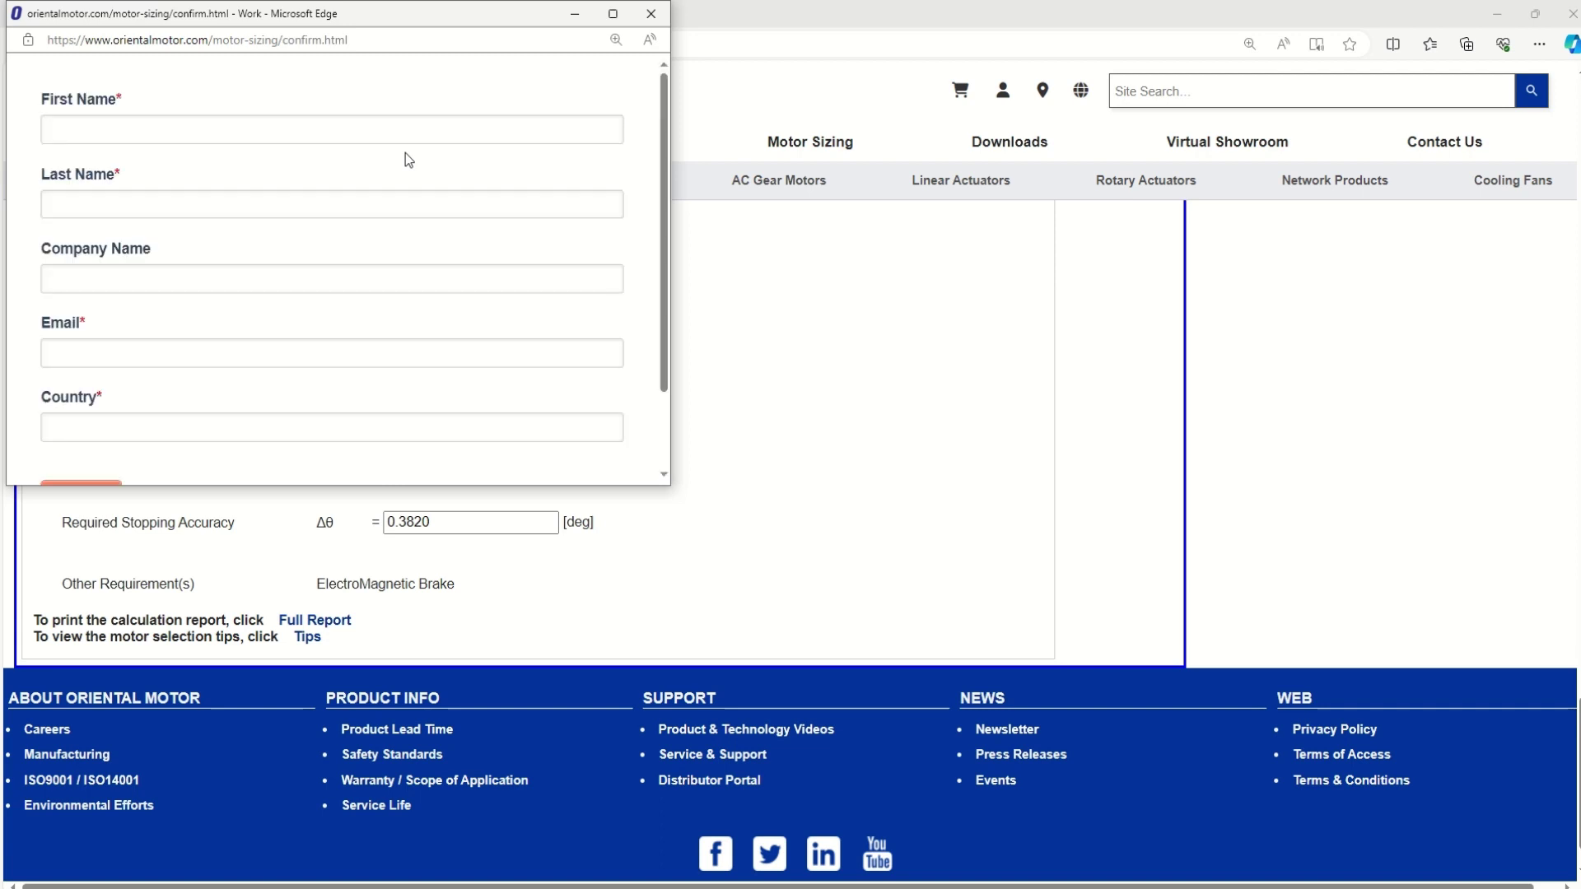
{"action": "scroll", "coordinate": [447, 211], "scroll_direction": "down", "scroll_amount": 2}
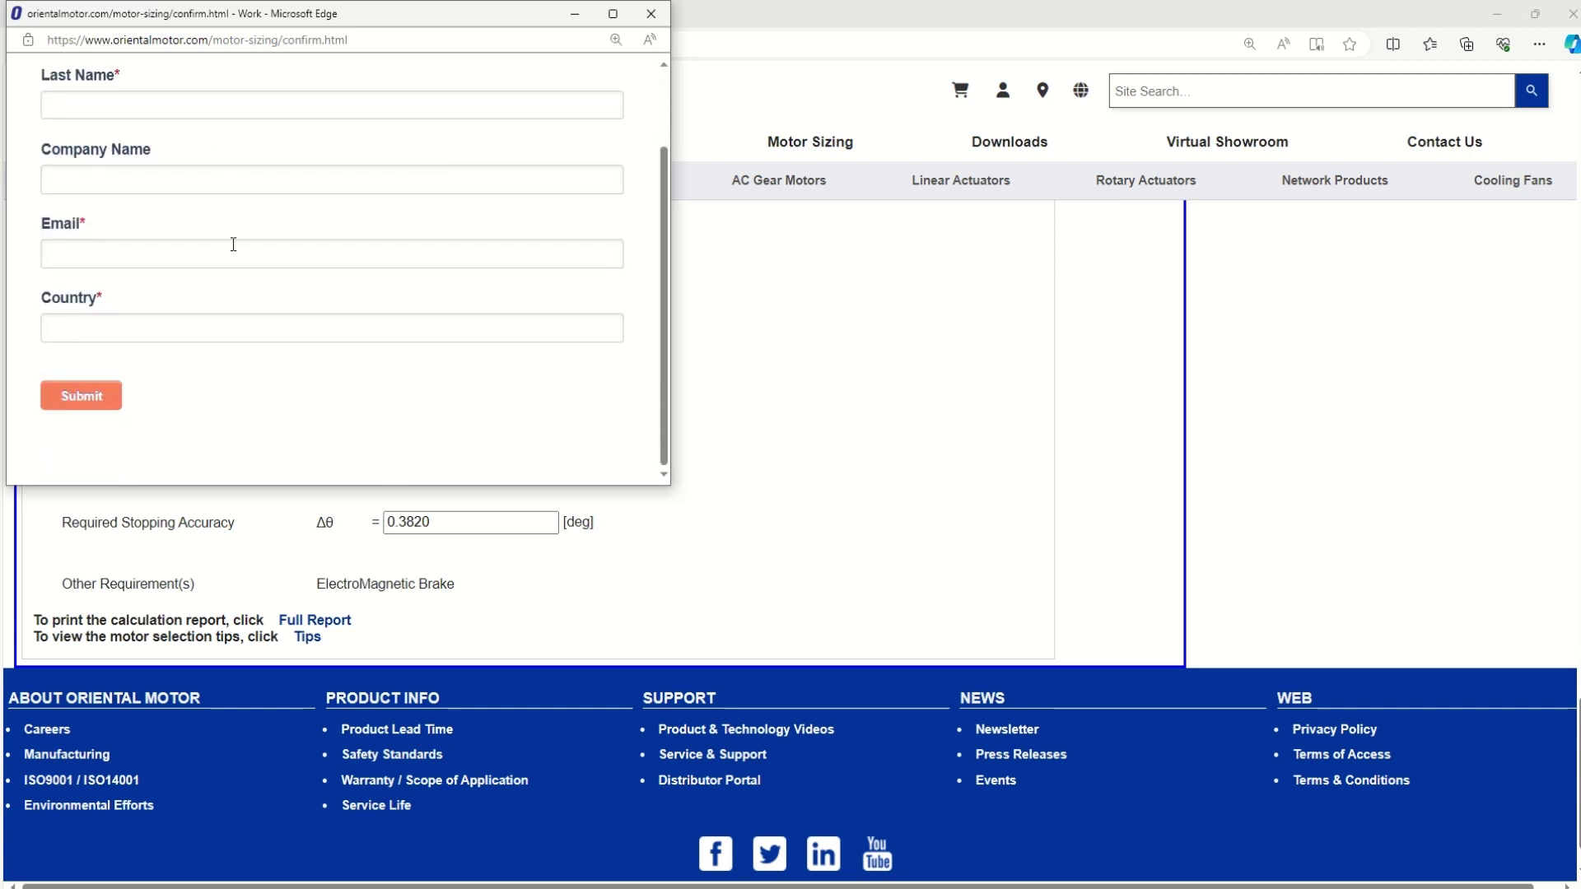
{"action": "scroll", "coordinate": [223, 235], "scroll_direction": "up", "scroll_amount": 2}
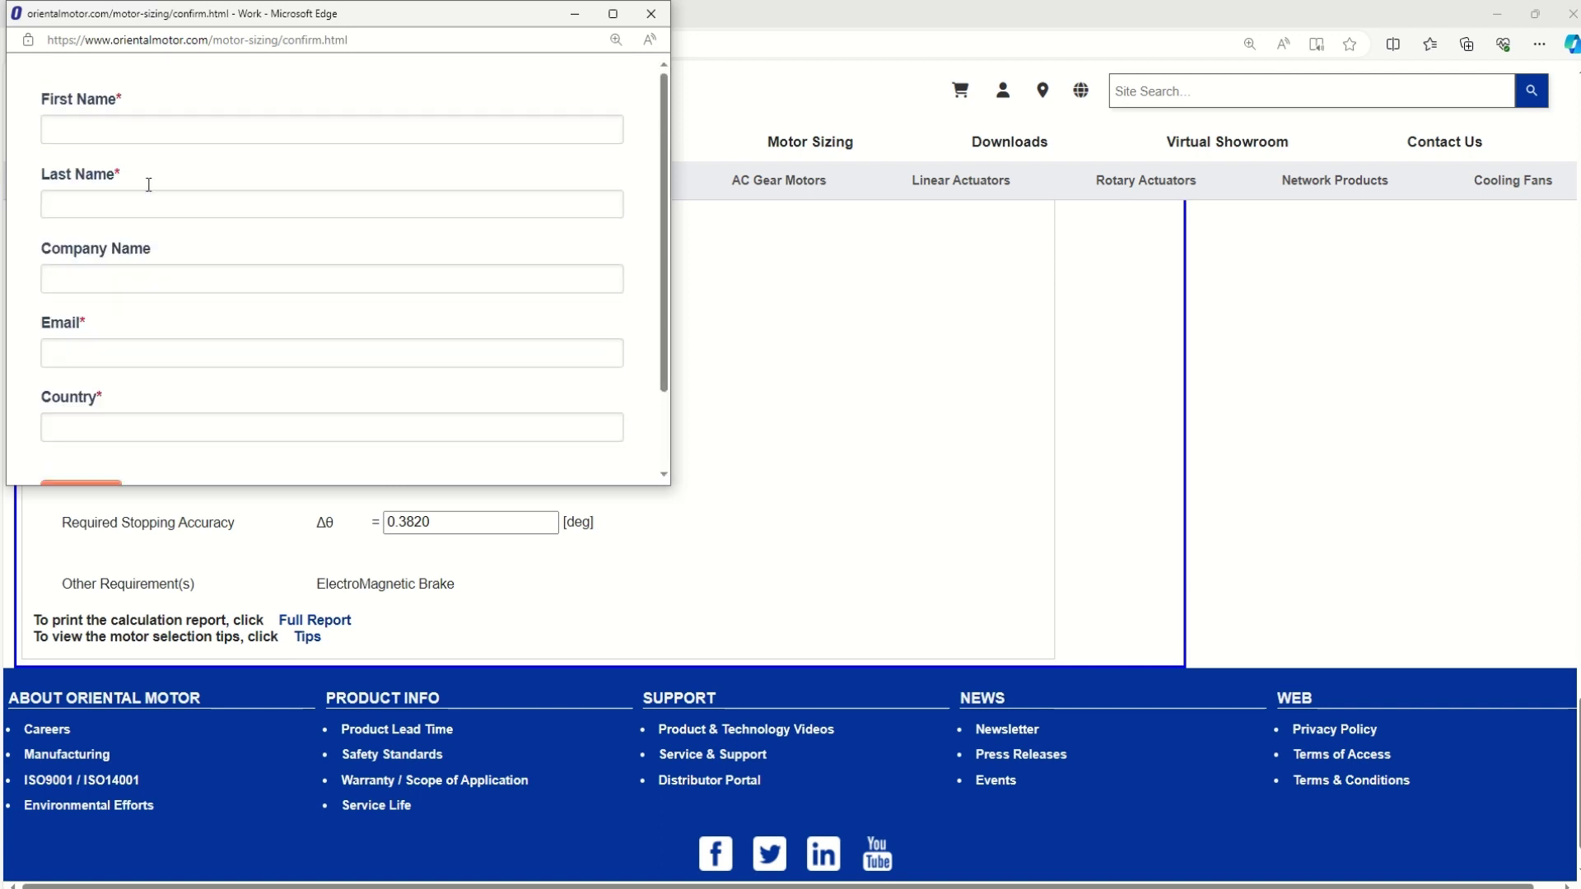
{"action": "left_click", "coordinate": [574, 14]}
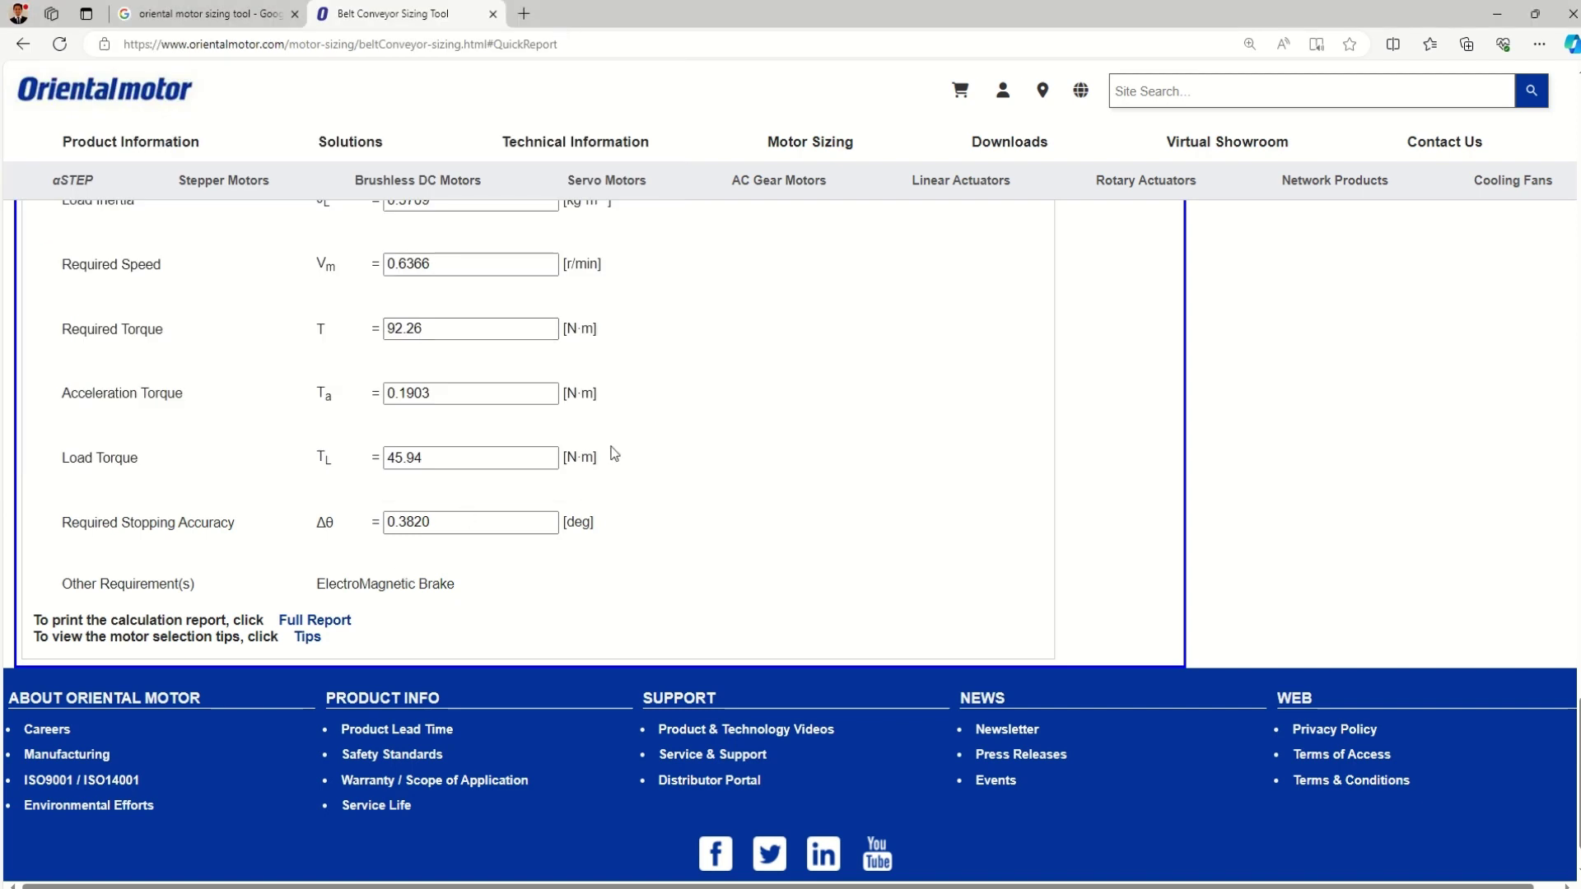
{"action": "left_click", "coordinate": [310, 638]}
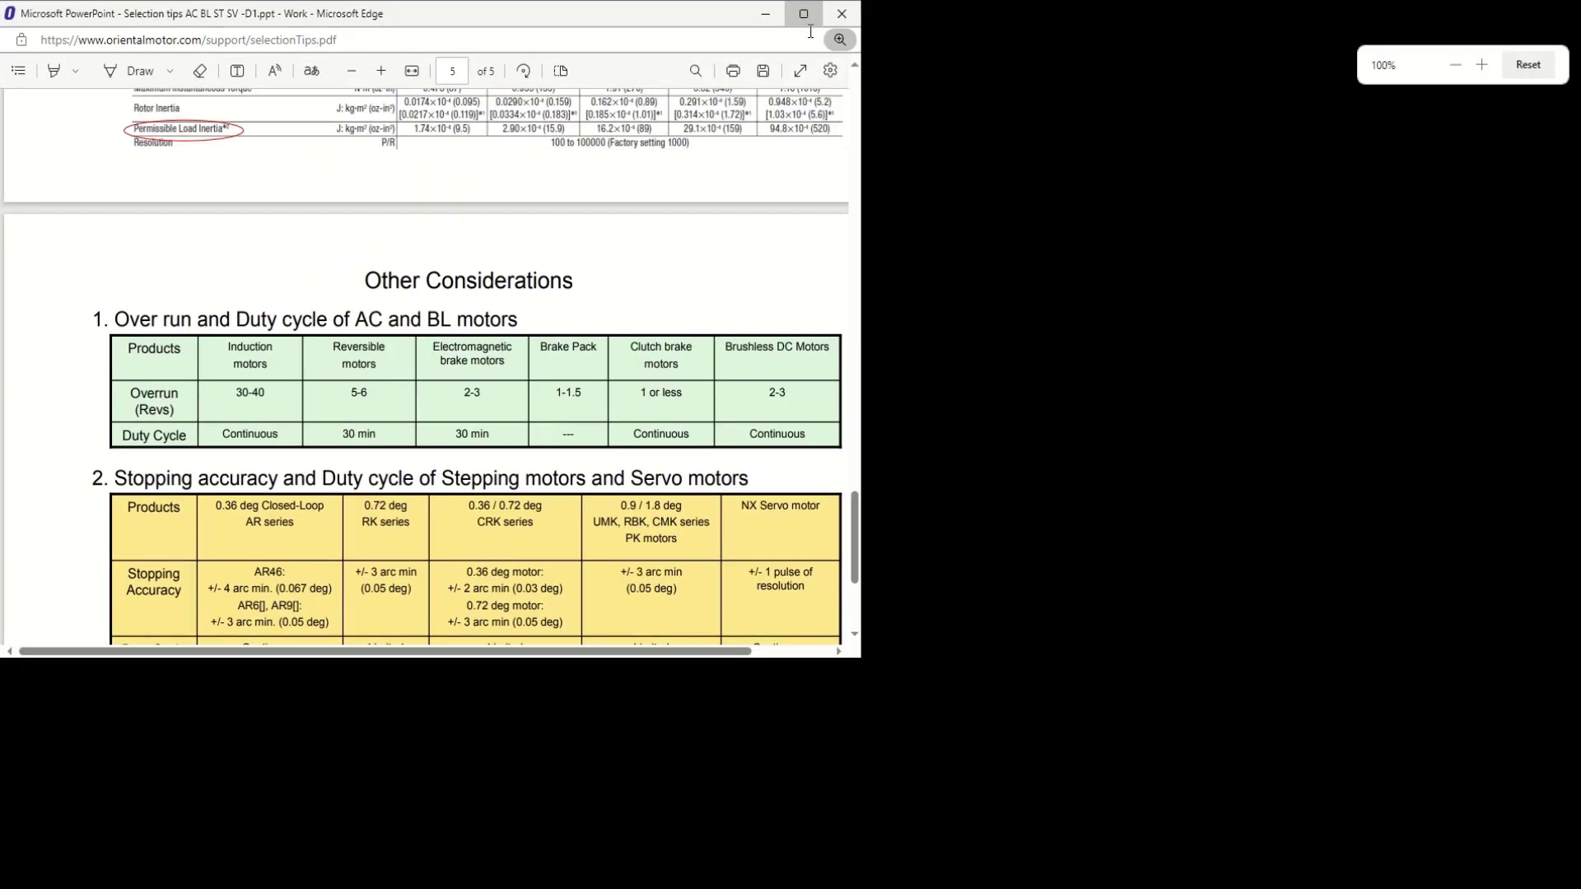
{"action": "left_click", "coordinate": [811, 22]}
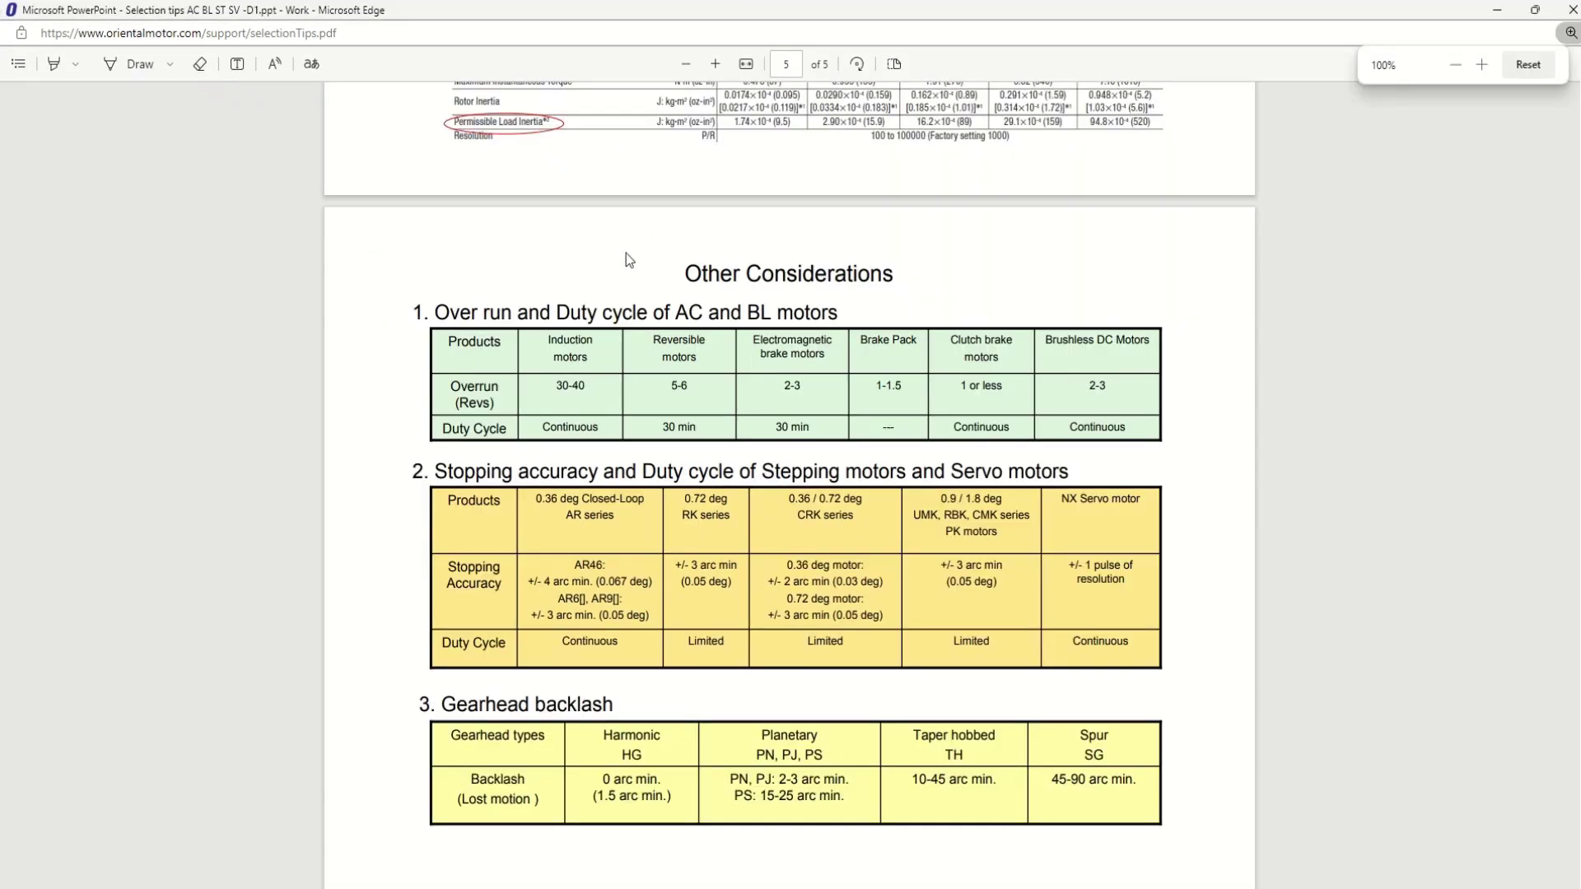
{"action": "scroll", "coordinate": [626, 253], "scroll_direction": "up", "scroll_amount": 3}
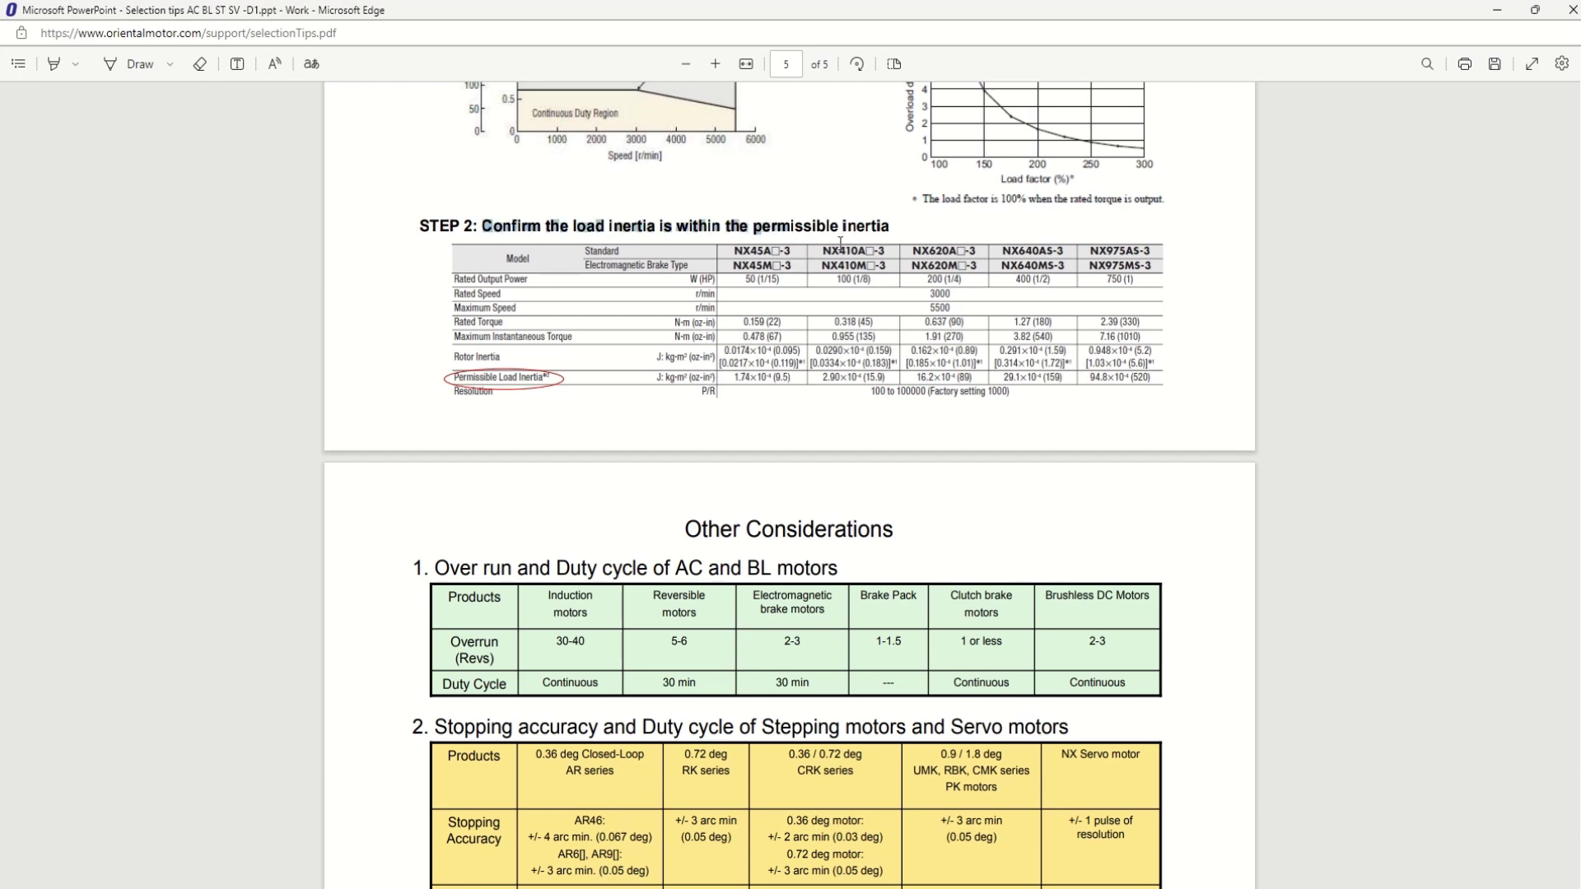
{"action": "scroll", "coordinate": [683, 225], "scroll_direction": "up", "scroll_amount": 5}
{"action": "scroll", "coordinate": [780, 354], "scroll_direction": "up", "scroll_amount": 15}
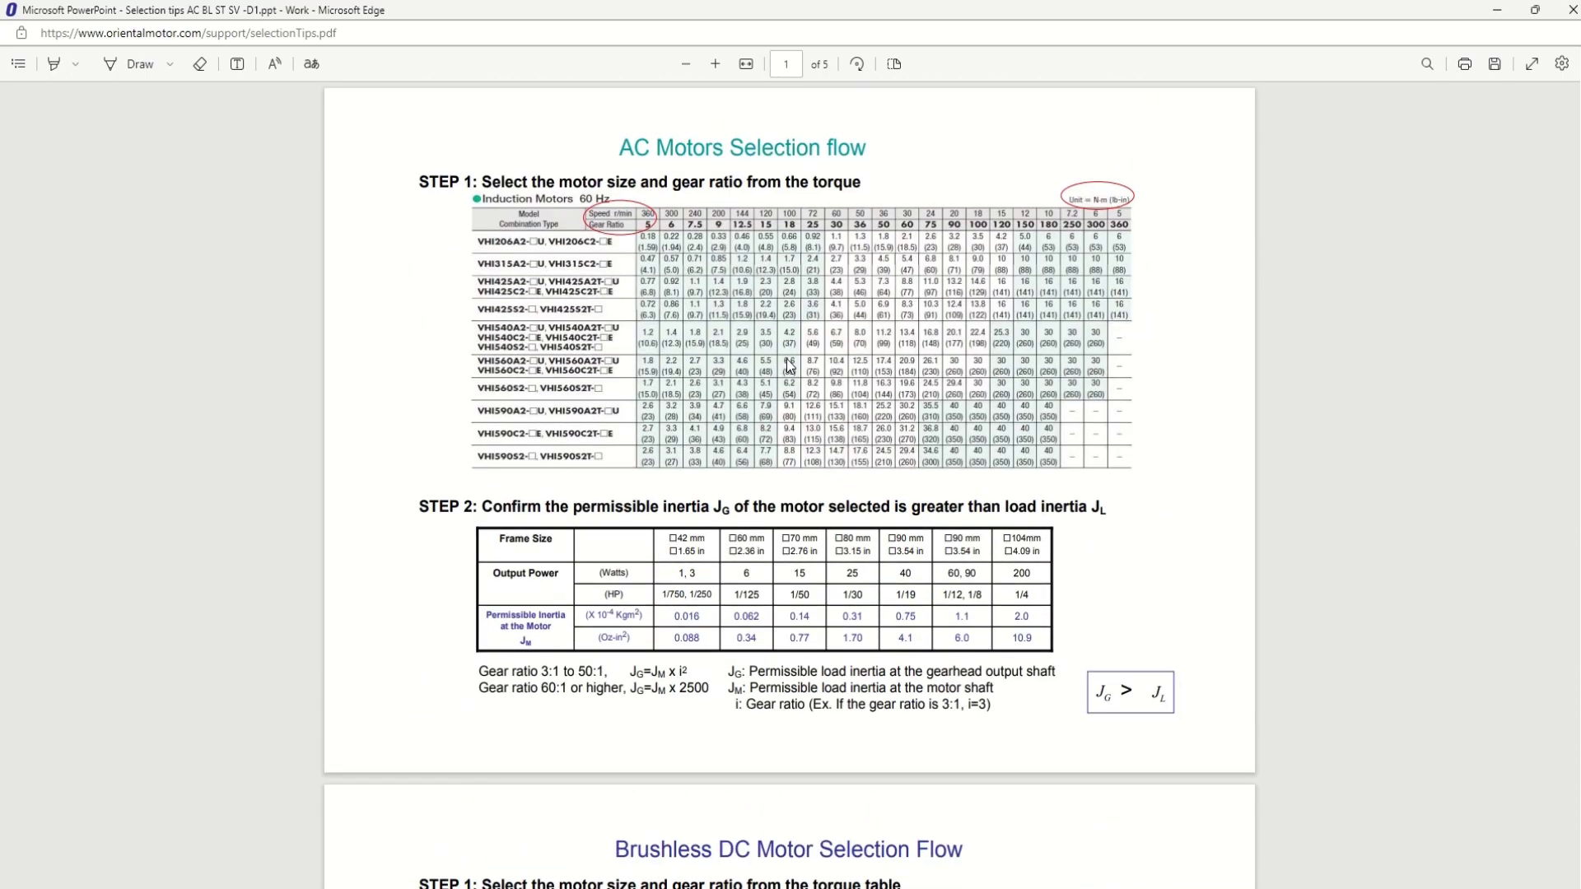
{"action": "scroll", "coordinate": [788, 363], "scroll_direction": "down", "scroll_amount": 20}
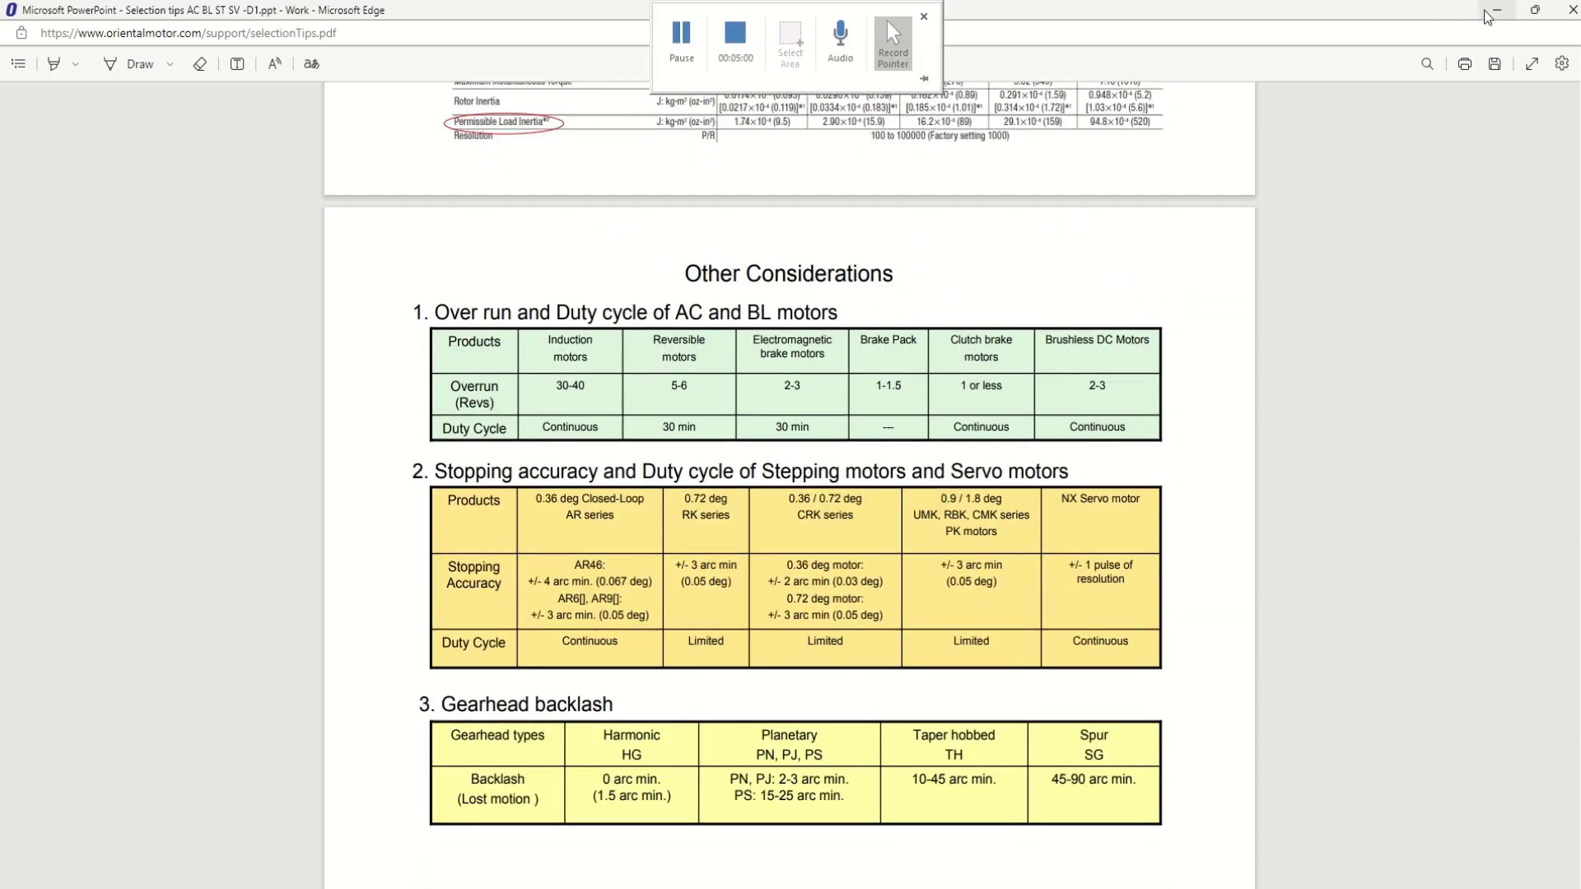
{"action": "left_click", "coordinate": [1484, 12]}
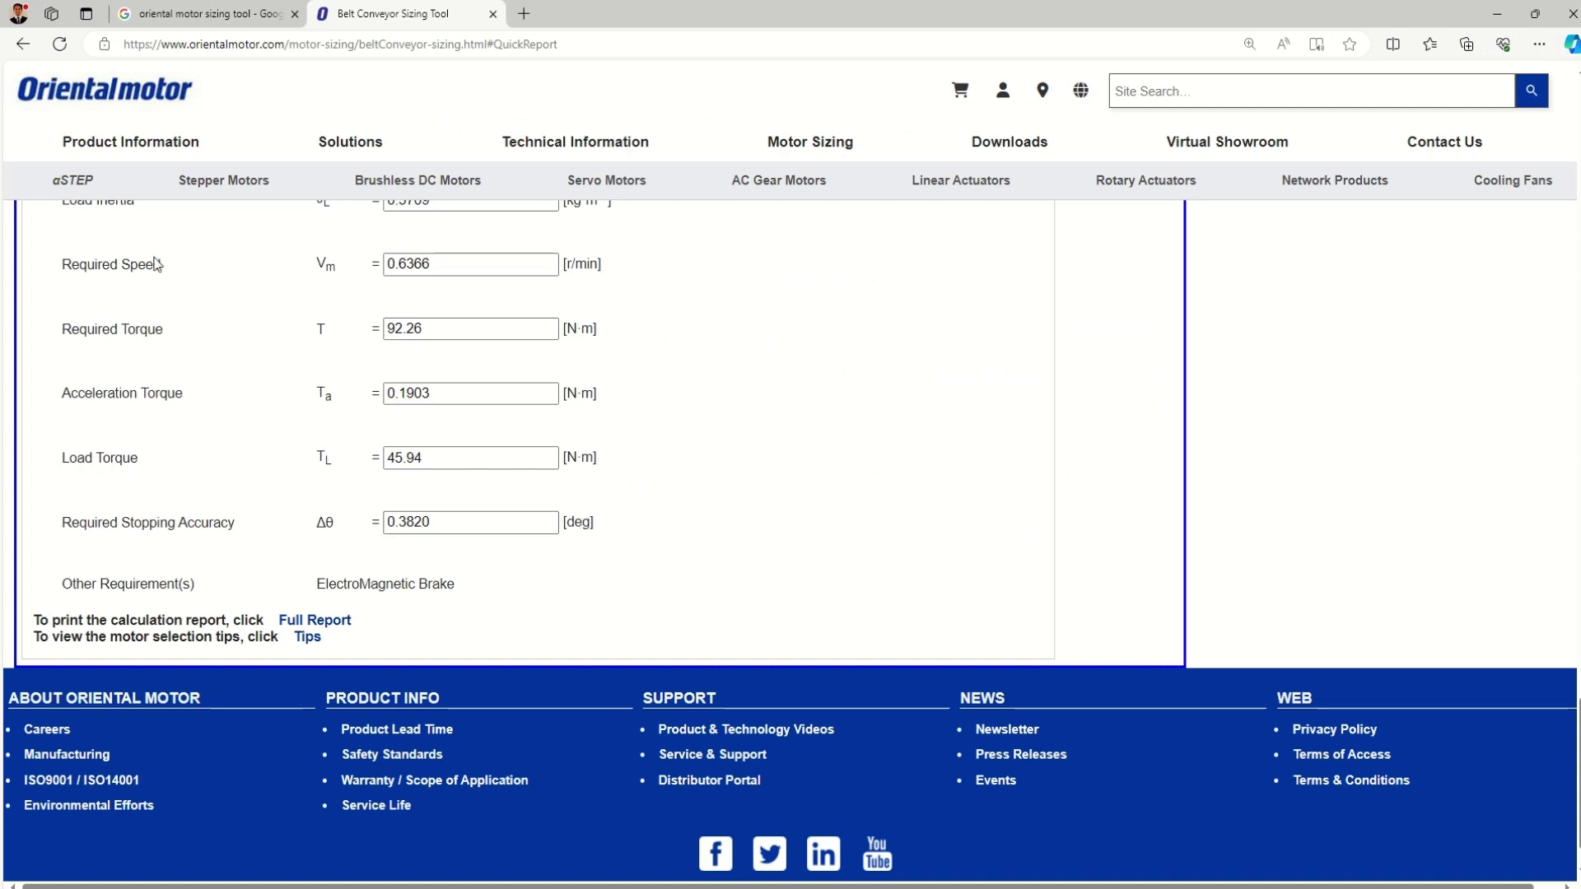
{"action": "left_click_drag", "start_coordinate": [60, 327], "coordinate": [643, 332]}
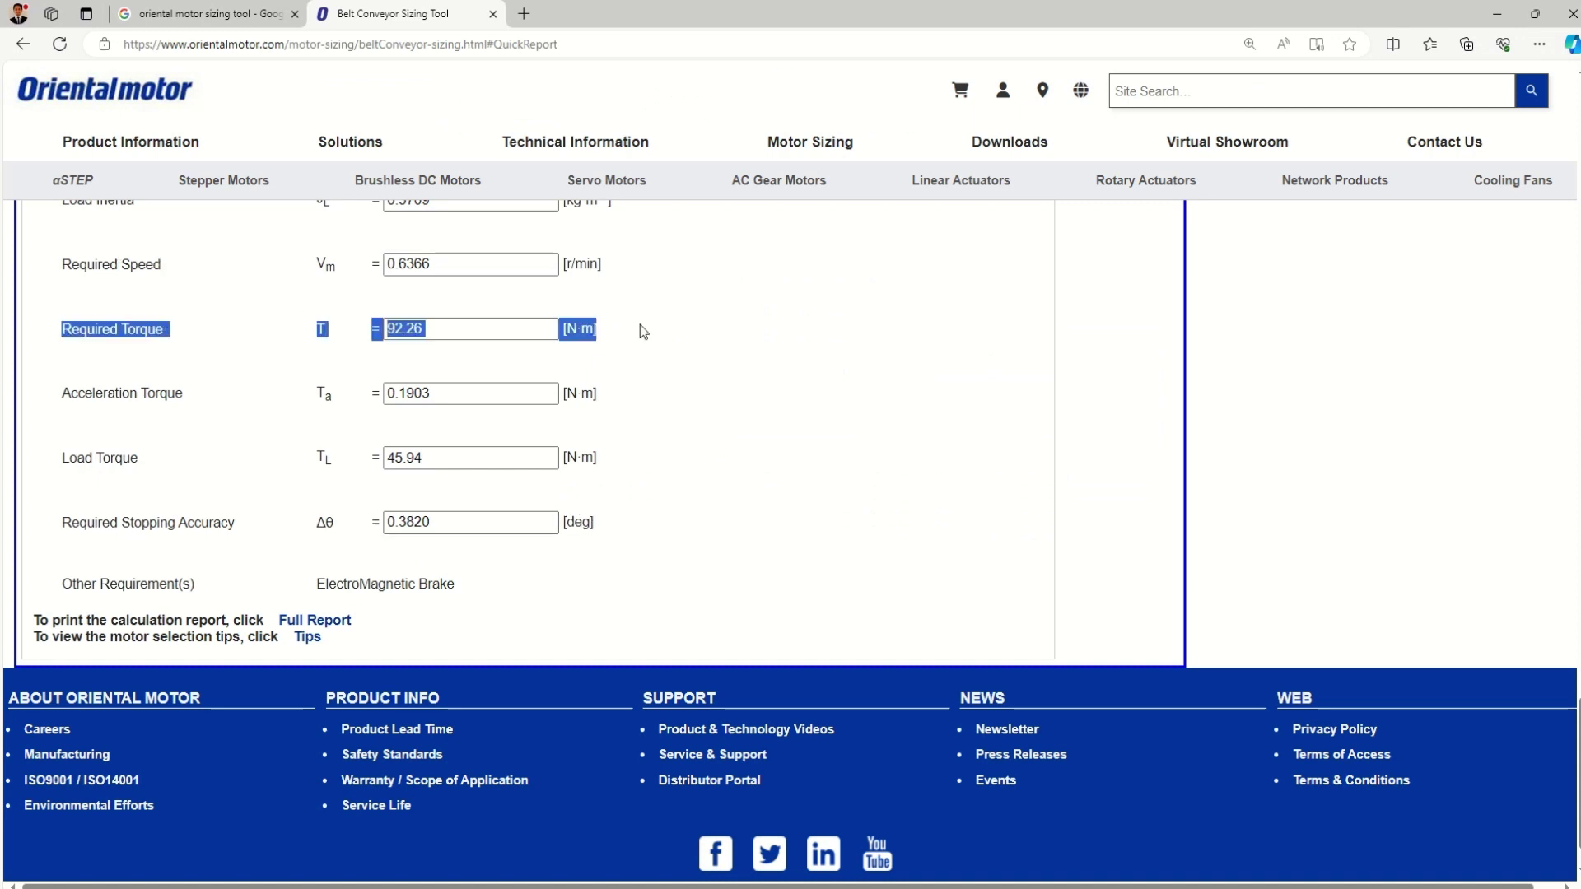
{"action": "left_click", "coordinate": [700, 425]}
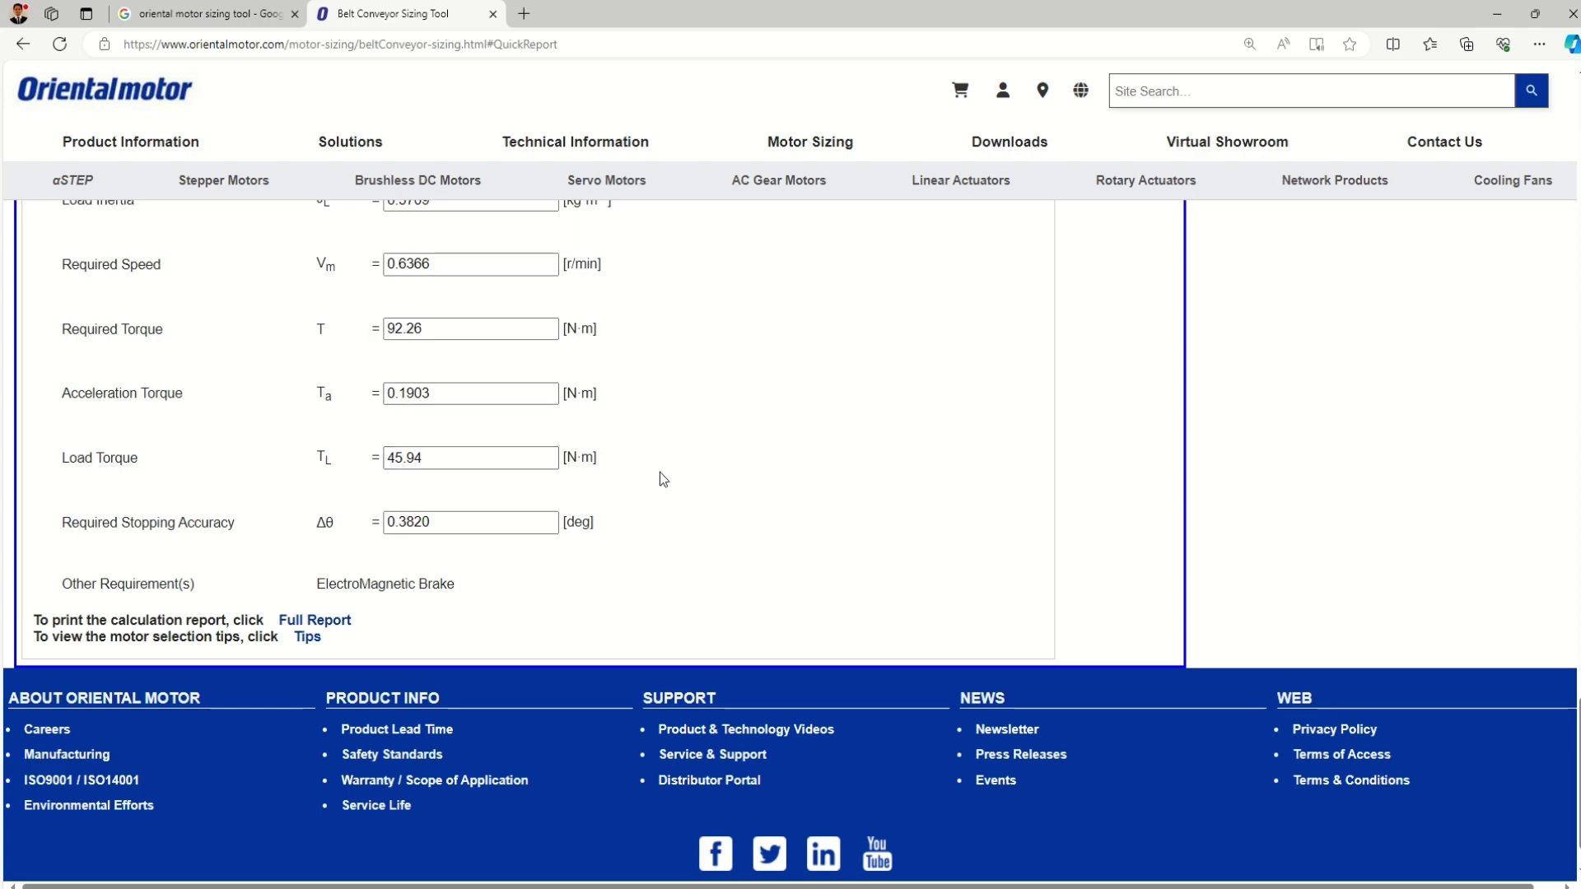
{"action": "scroll", "coordinate": [701, 441], "scroll_direction": "up", "scroll_amount": 5}
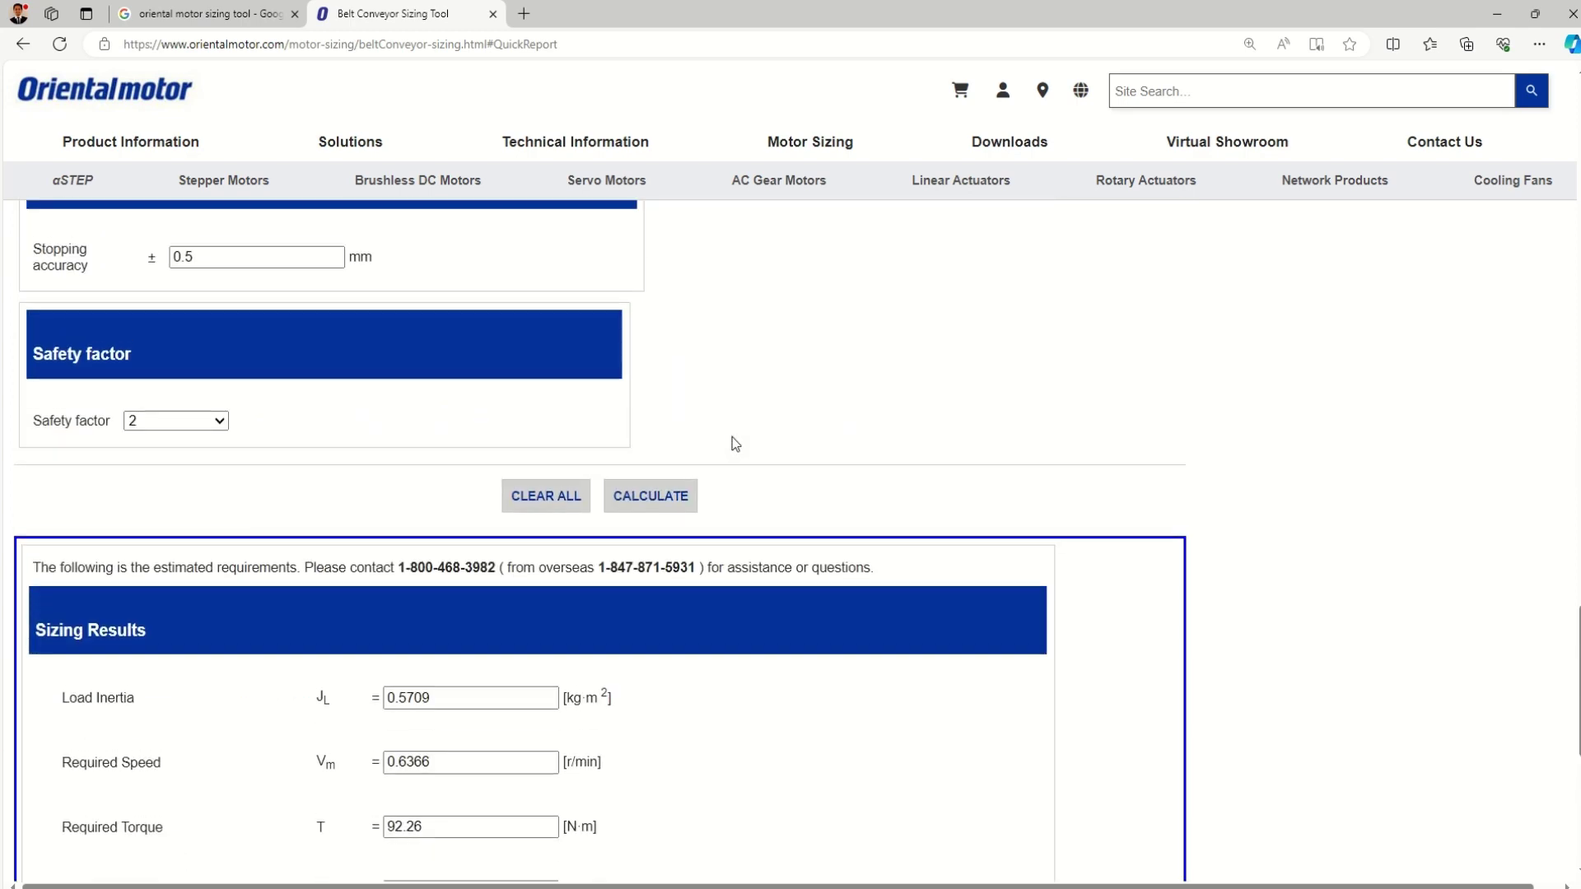
Step: Change the total mass of loads and belt from 100 to 200 kg
{"action": "scroll", "coordinate": [733, 437], "scroll_direction": "up", "scroll_amount": 6}
{"action": "scroll", "coordinate": [733, 443], "scroll_direction": "up", "scroll_amount": 10}
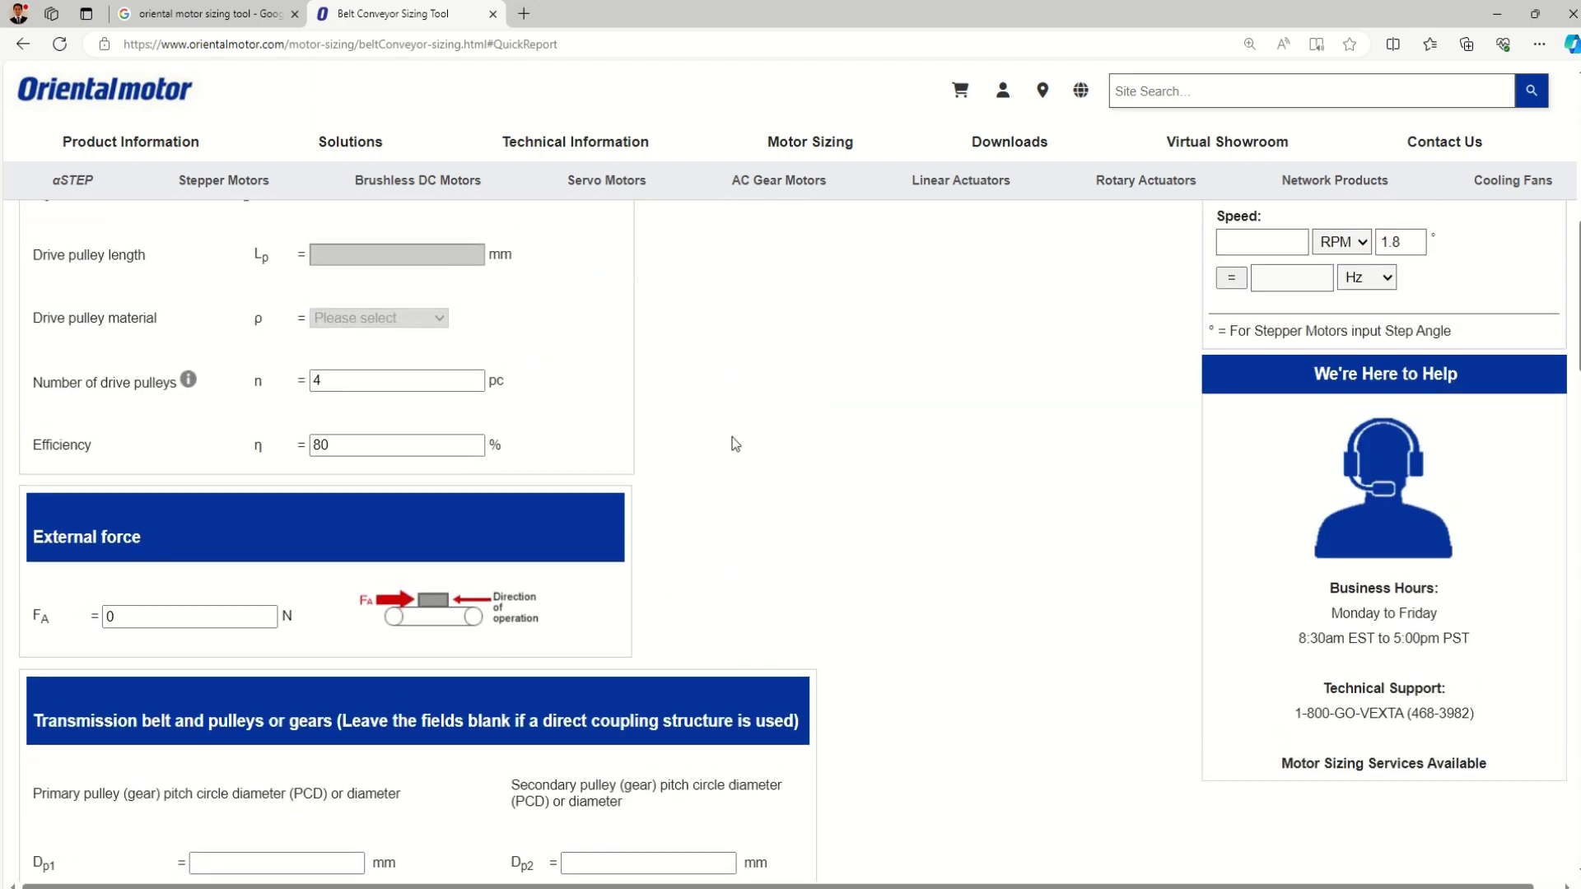
{"action": "scroll", "coordinate": [735, 444], "scroll_direction": "up", "scroll_amount": 3}
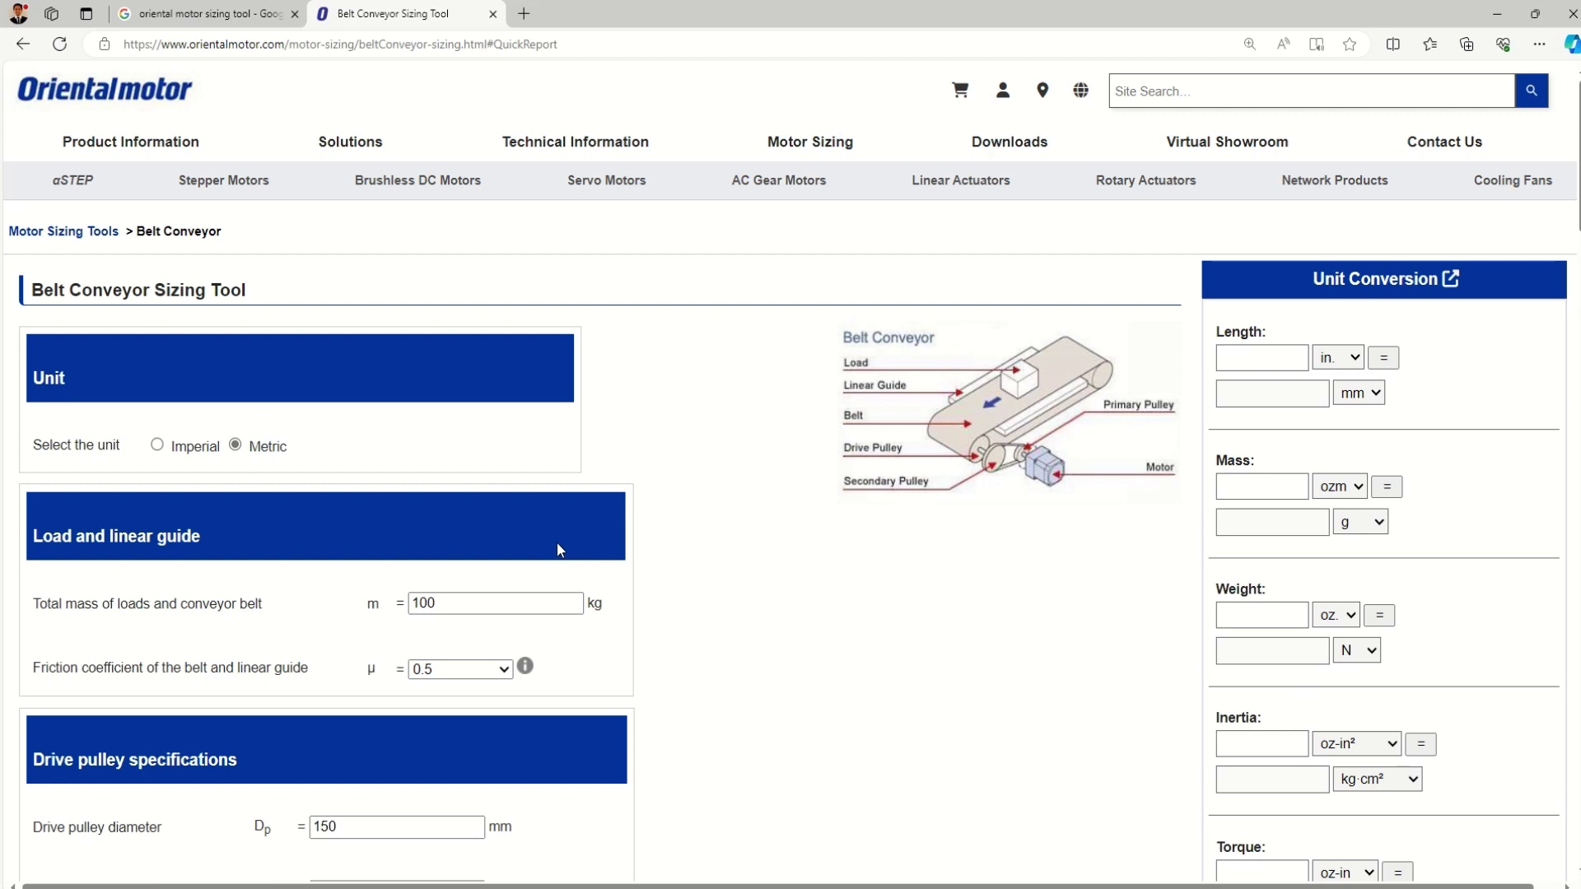
{"action": "scroll", "coordinate": [556, 541], "scroll_direction": "down", "scroll_amount": 2}
{"action": "left_click_drag", "start_coordinate": [485, 483], "coordinate": [368, 493]}
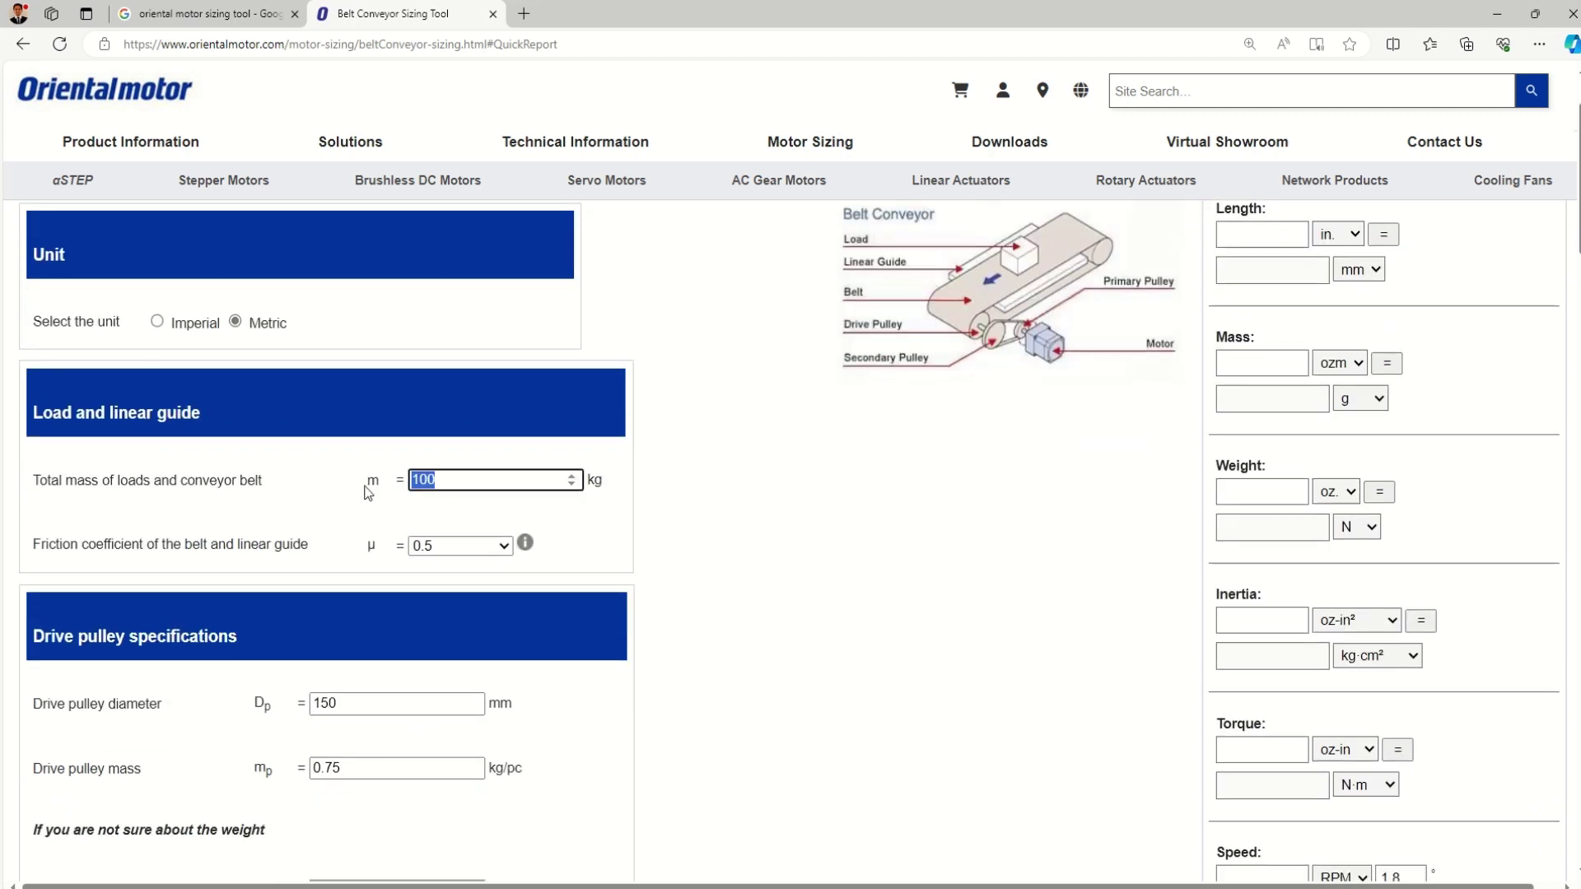
{"action": "type", "text": "200"}
{"action": "left_click", "coordinate": [643, 524]}
Step: Recalculate the sizing results and review the new 1.133 kg·m² inertia and 184.5 N·m torque
{"action": "scroll", "coordinate": [646, 535], "scroll_direction": "down", "scroll_amount": 4}
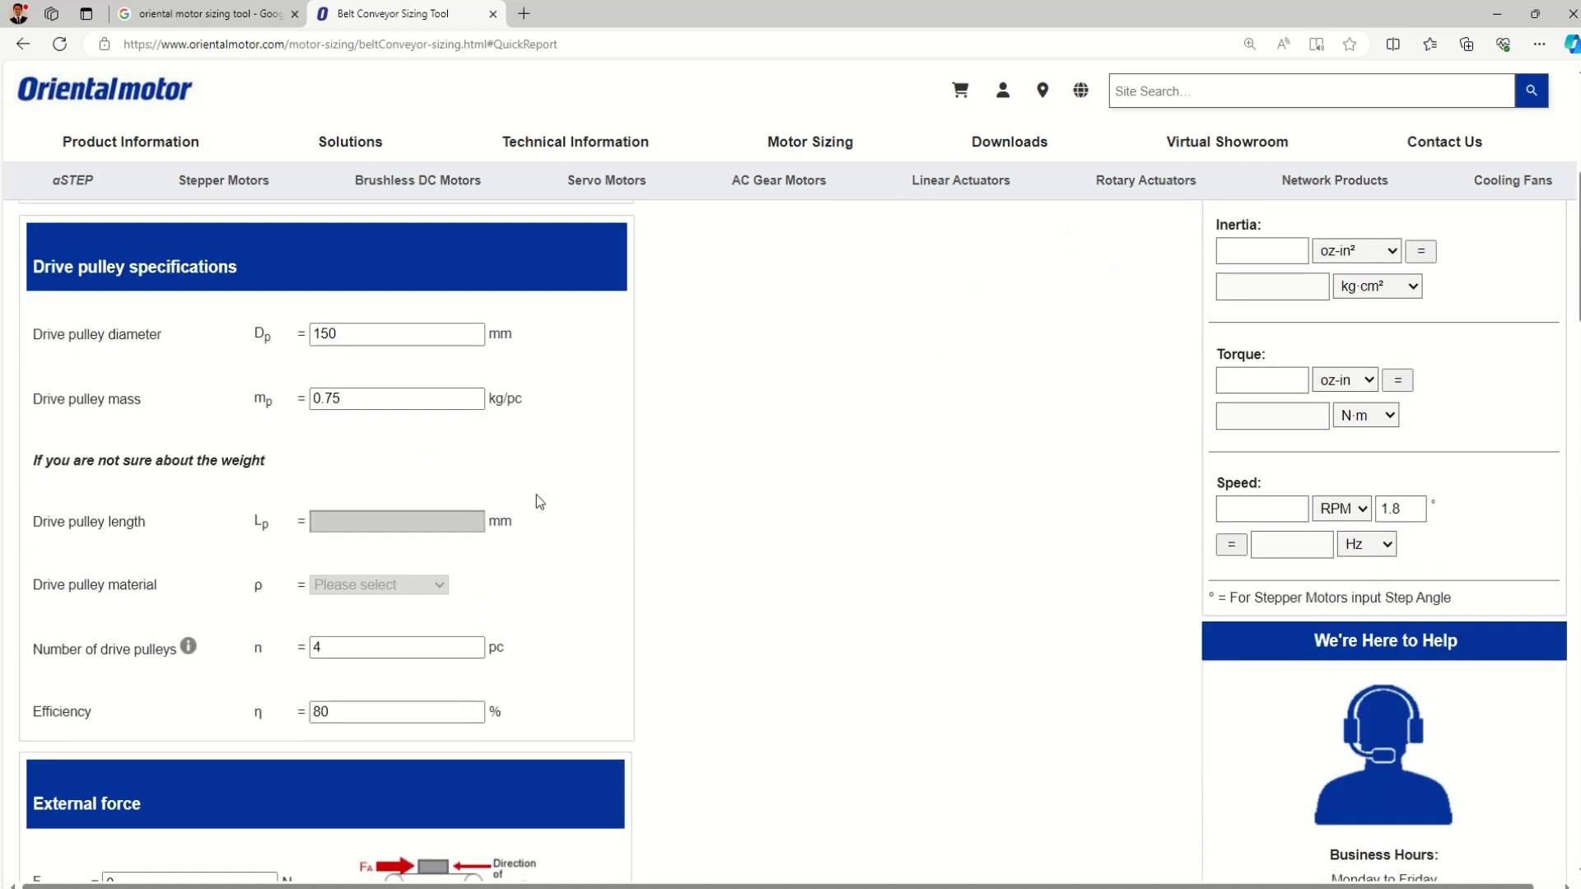
{"action": "scroll", "coordinate": [509, 478], "scroll_direction": "down", "scroll_amount": 7}
{"action": "scroll", "coordinate": [507, 478], "scroll_direction": "down", "scroll_amount": 20}
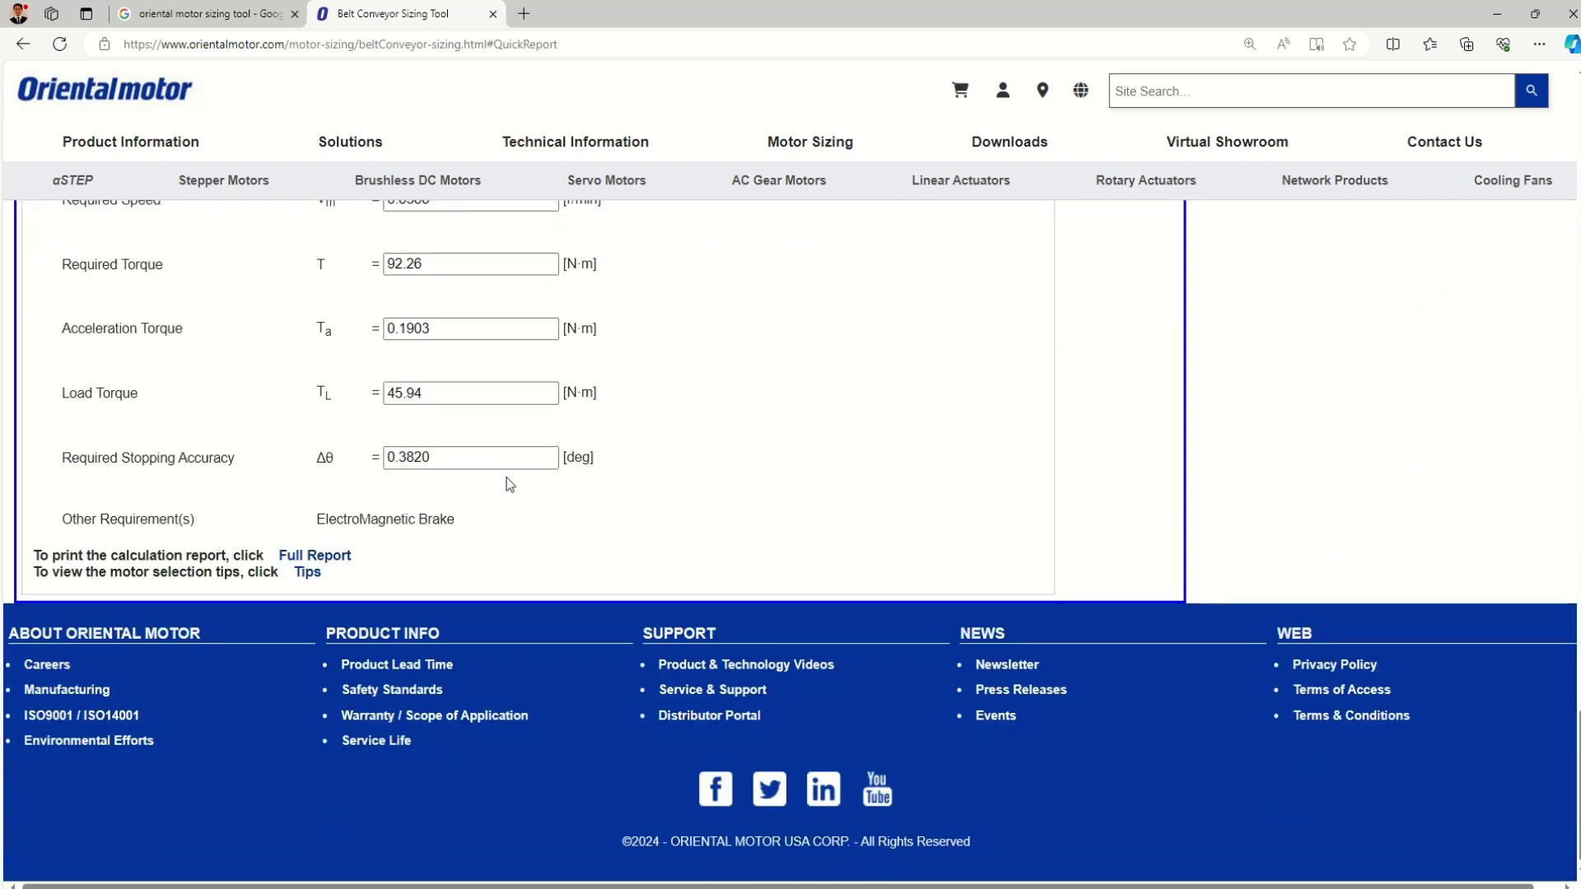
{"action": "scroll", "coordinate": [508, 479], "scroll_direction": "up", "scroll_amount": 7}
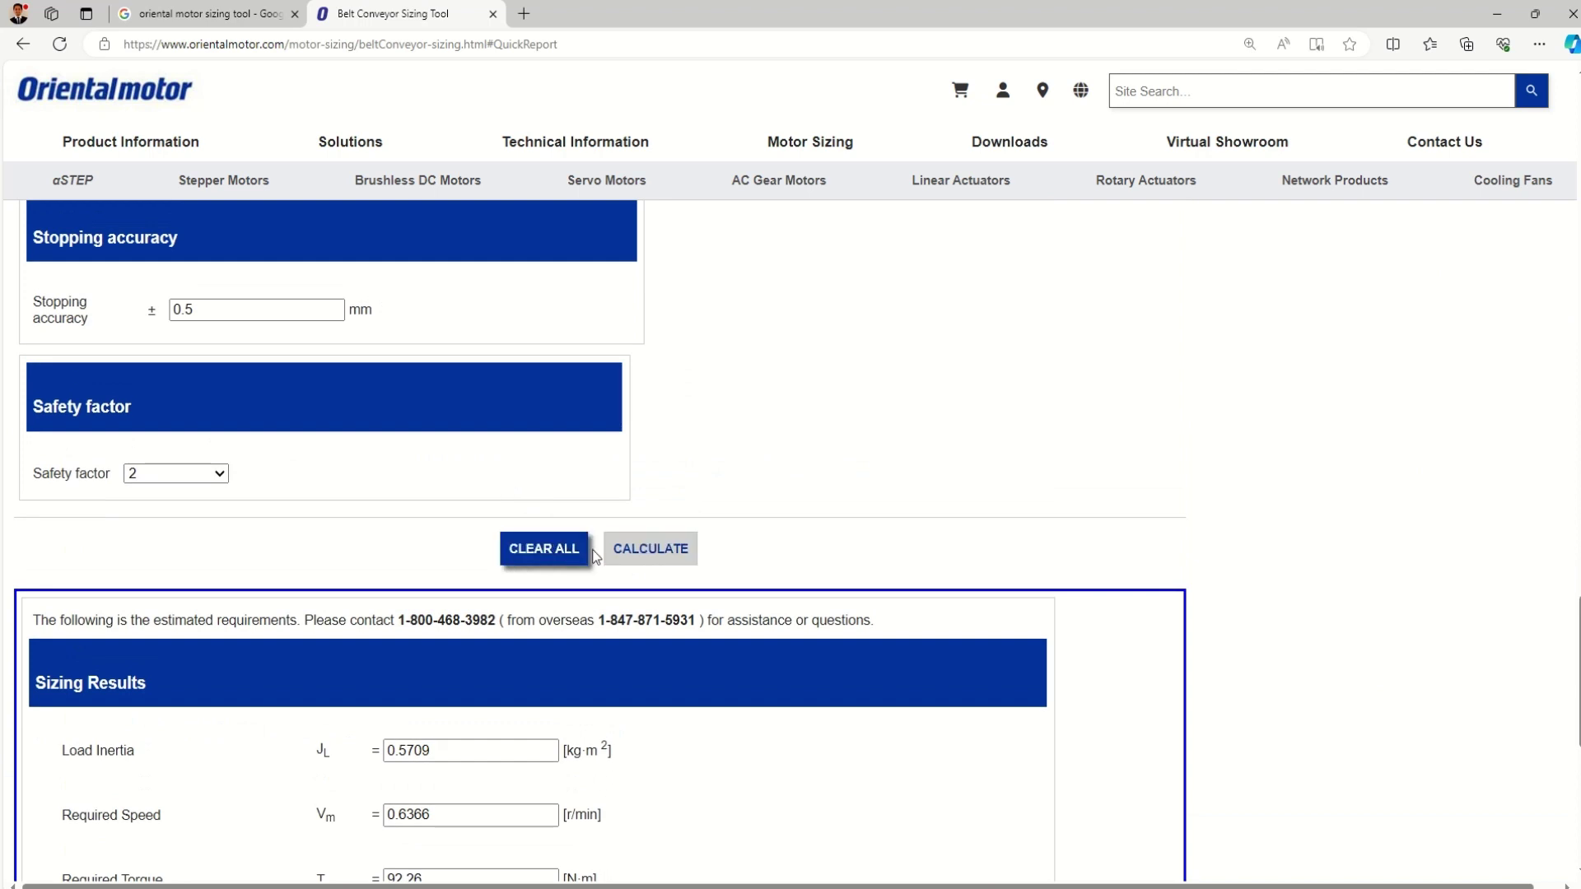
{"action": "left_click", "coordinate": [650, 548]}
{"action": "scroll", "coordinate": [626, 512], "scroll_direction": "down", "scroll_amount": 3}
{"action": "scroll", "coordinate": [626, 512], "scroll_direction": "down", "scroll_amount": 1}
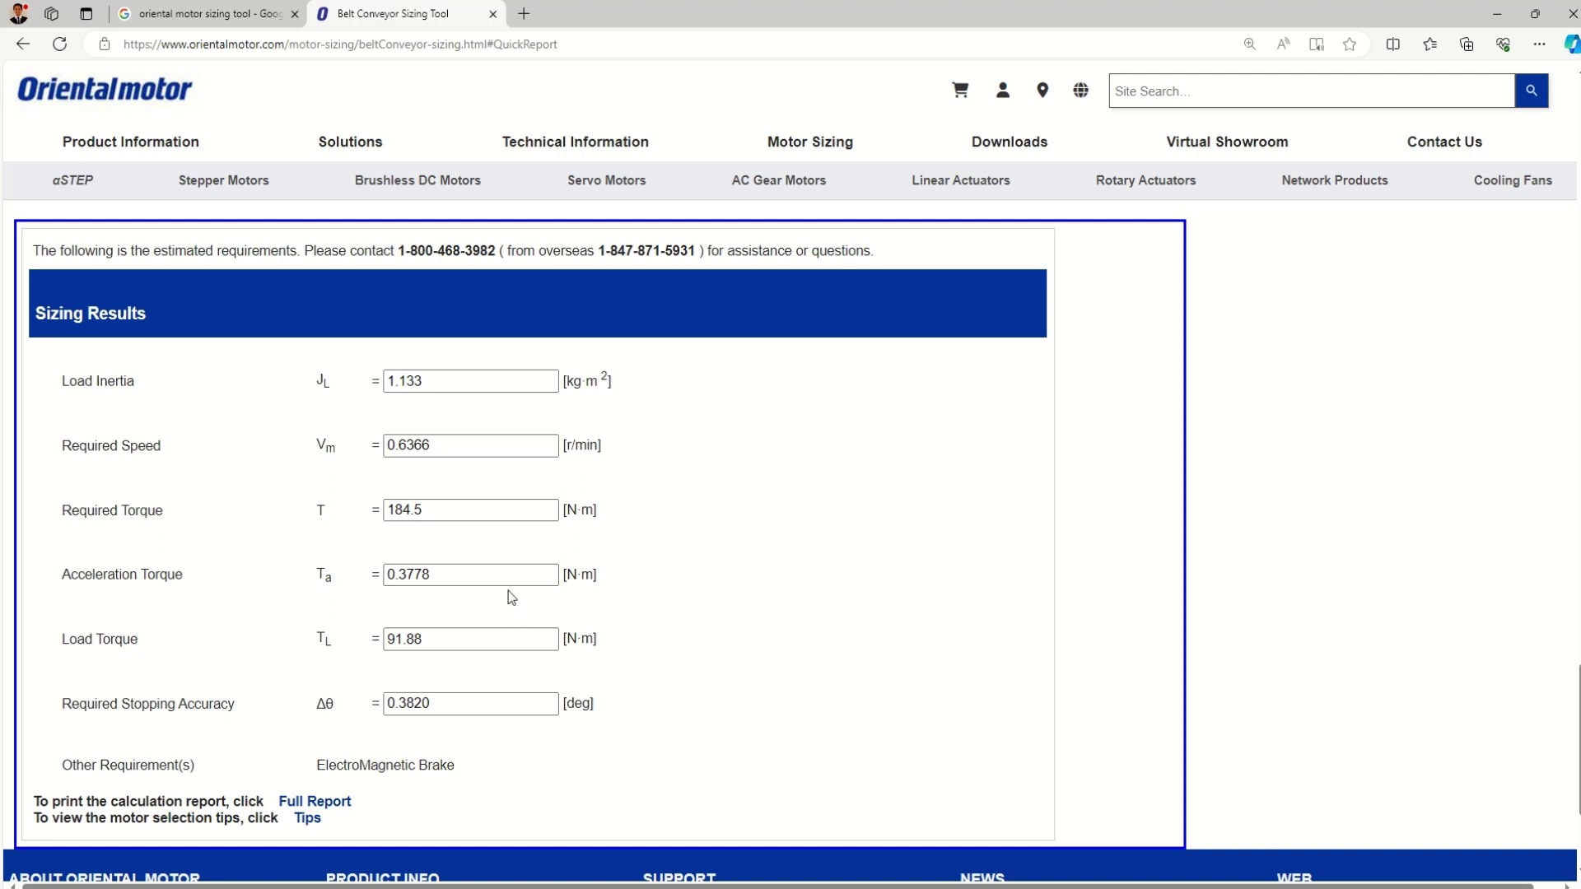
{"action": "scroll", "coordinate": [511, 601], "scroll_direction": "up", "scroll_amount": 3}
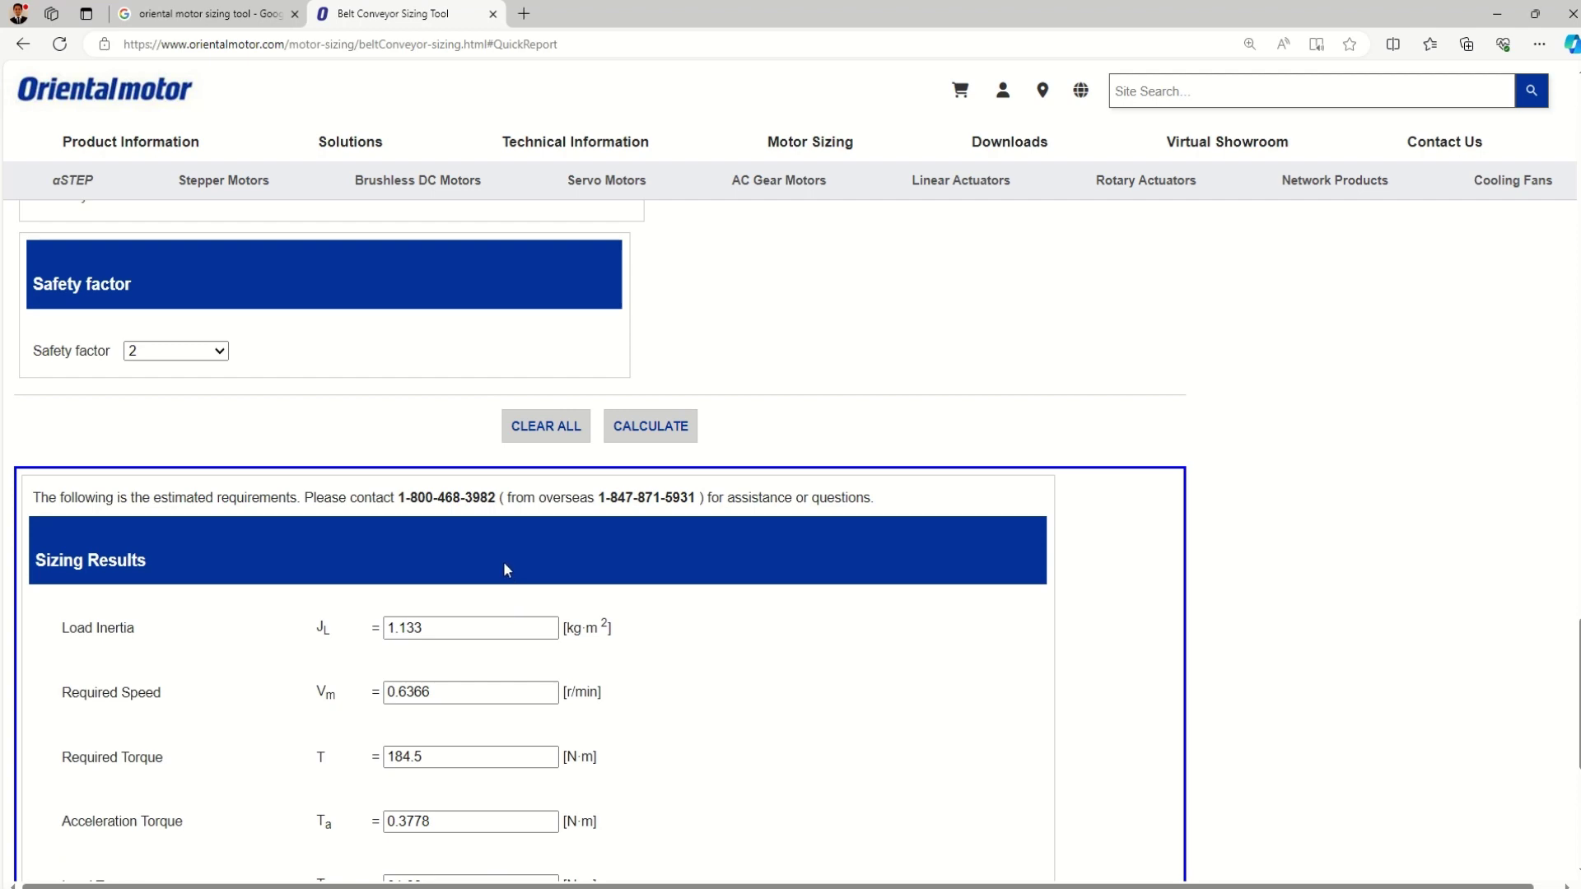
{"action": "scroll", "coordinate": [585, 571], "scroll_direction": "up", "scroll_amount": 10}
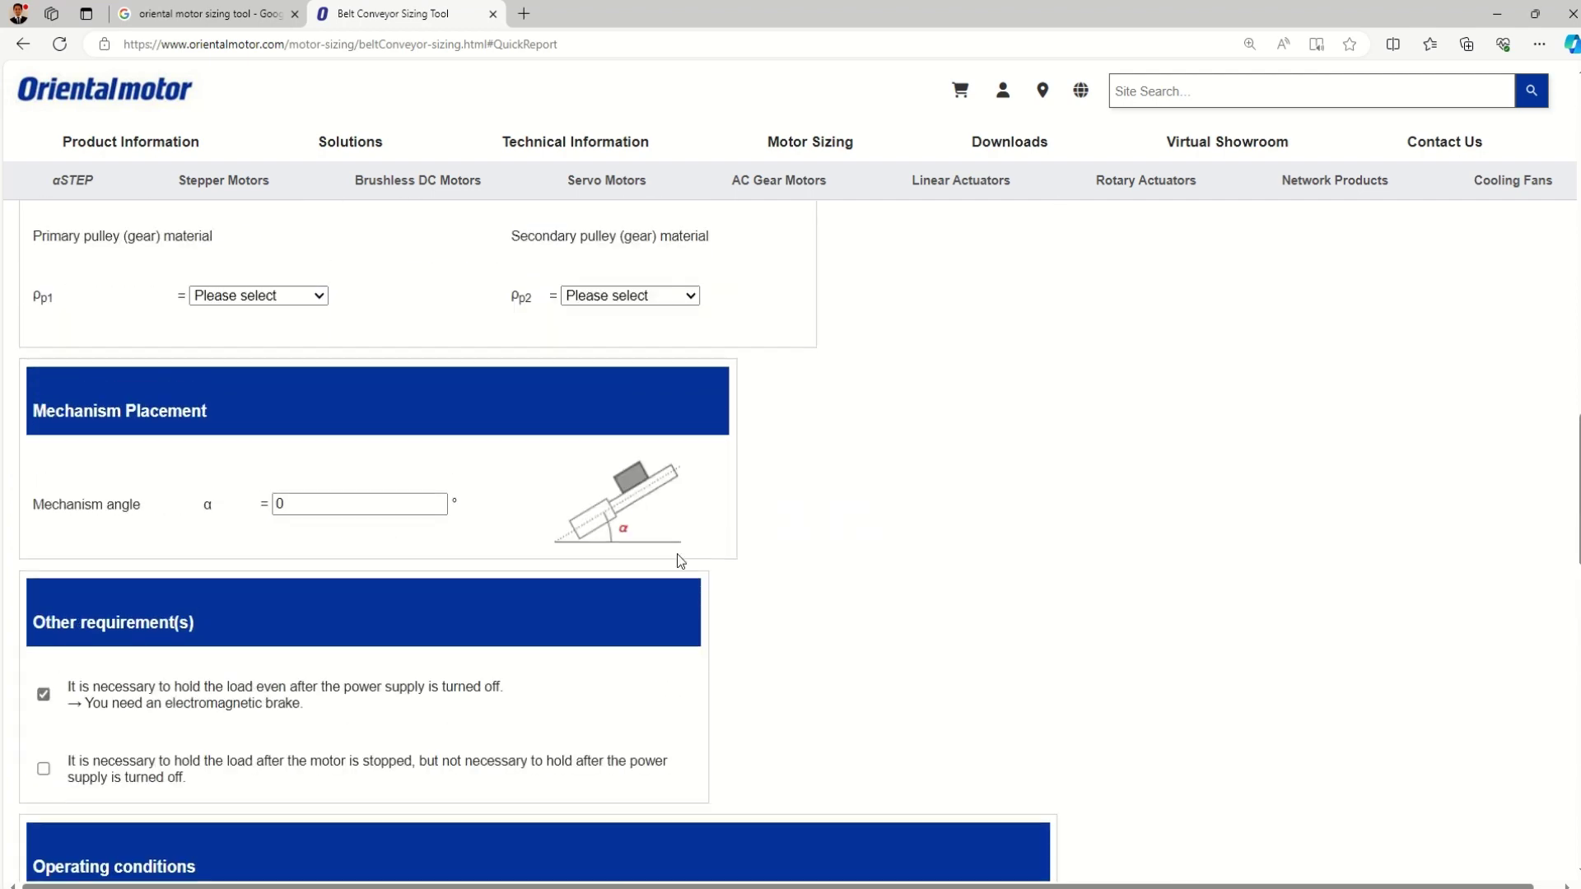
{"action": "scroll", "coordinate": [675, 552], "scroll_direction": "up", "scroll_amount": 10}
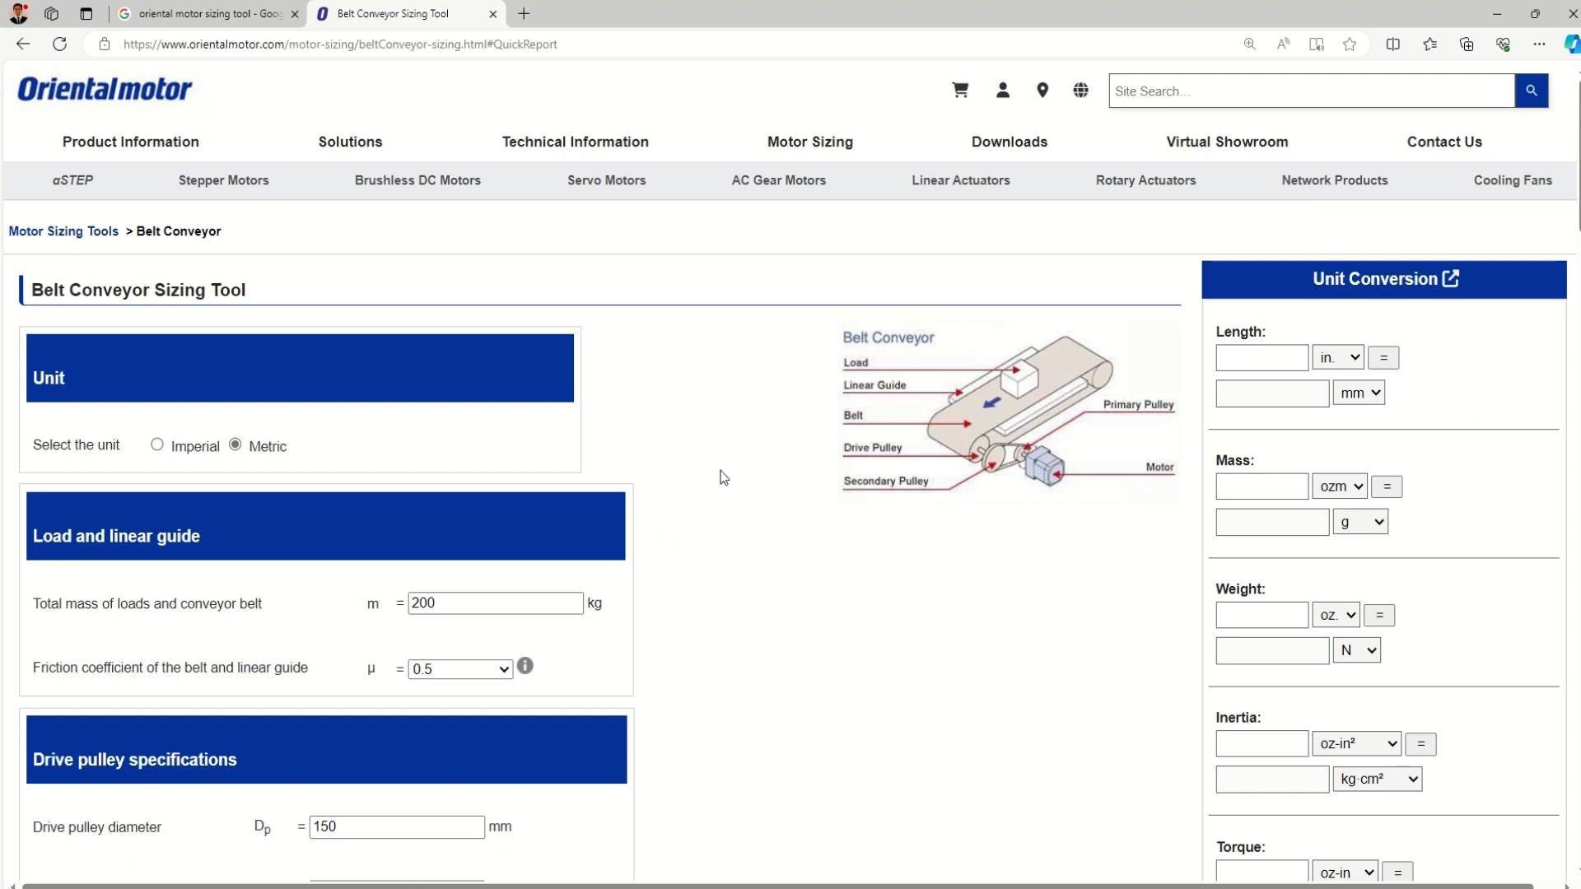
{"action": "mouse_move", "coordinate": [697, 8]}
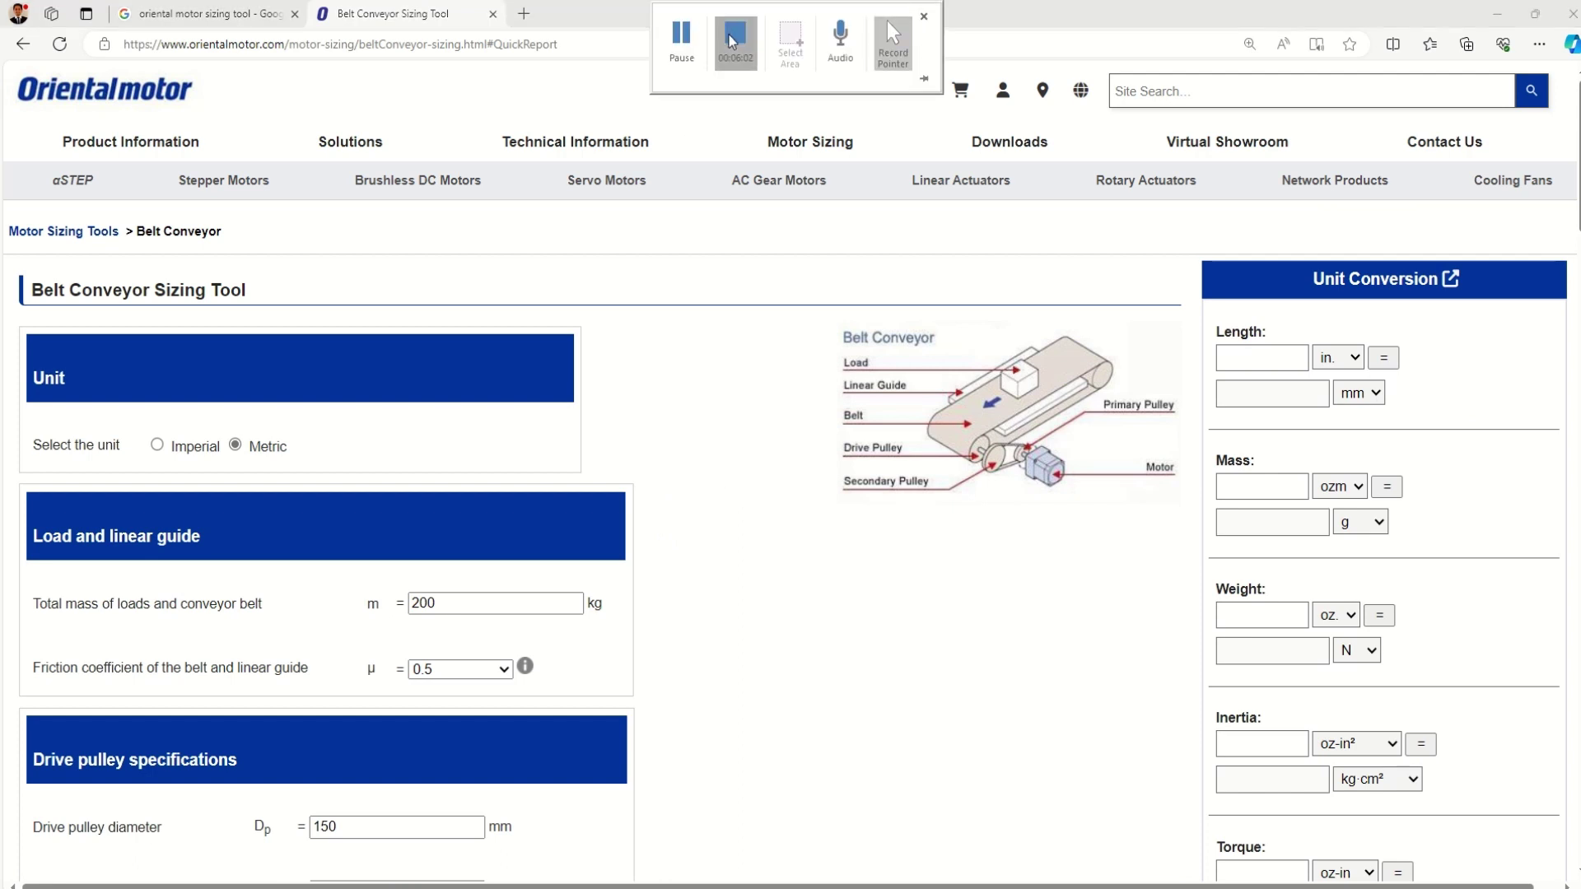